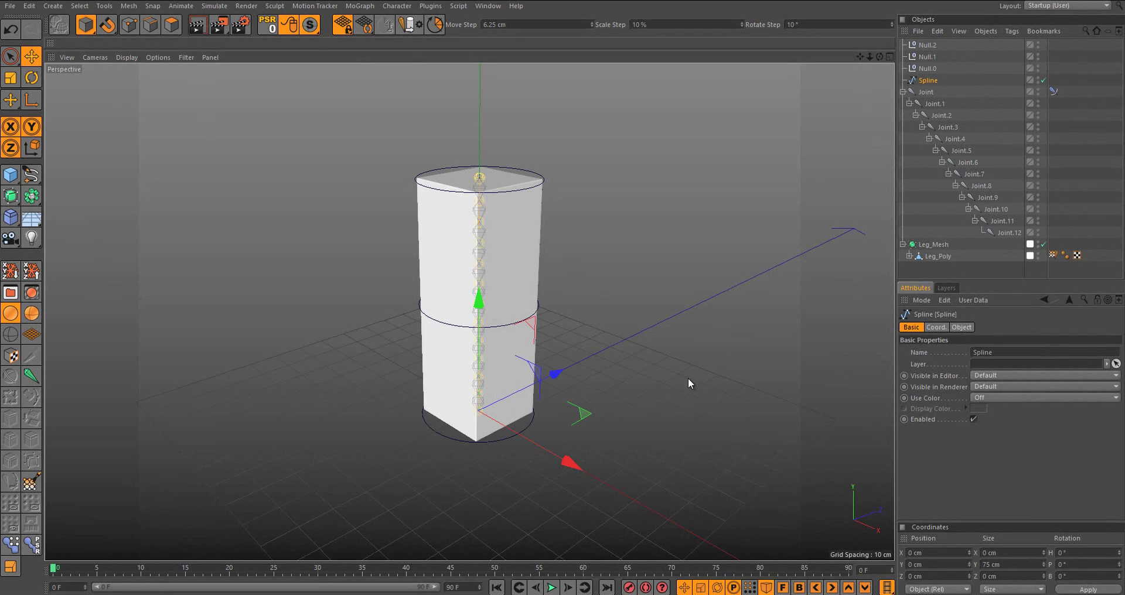
- Examine the white leg, its joint chain and its circular controllers from several angles
alt+drag(504, 343, 498, 329)
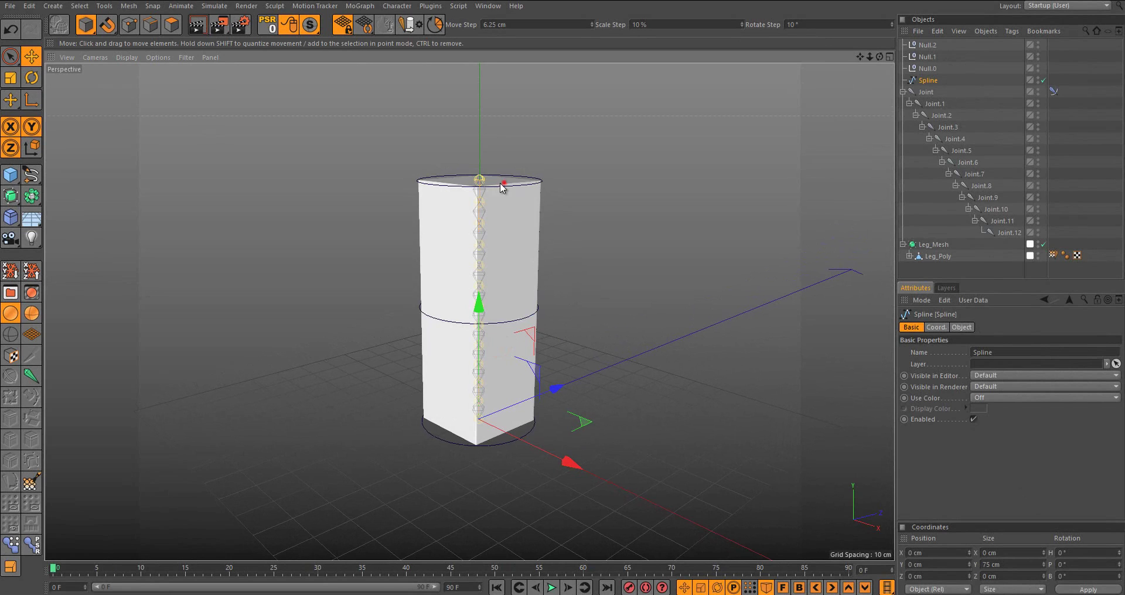
mouse_move(501, 186)
alt+mouse_down()
mouse_move(452, 203)
mouse_move(468, 246)
mouse_move(498, 149)
mouse_move(478, 183)
mouse_move(486, 231)
mouse_move(501, 201)
alt+mouse_up()
click(550, 174)
alt+drag(550, 175, 515, 231)
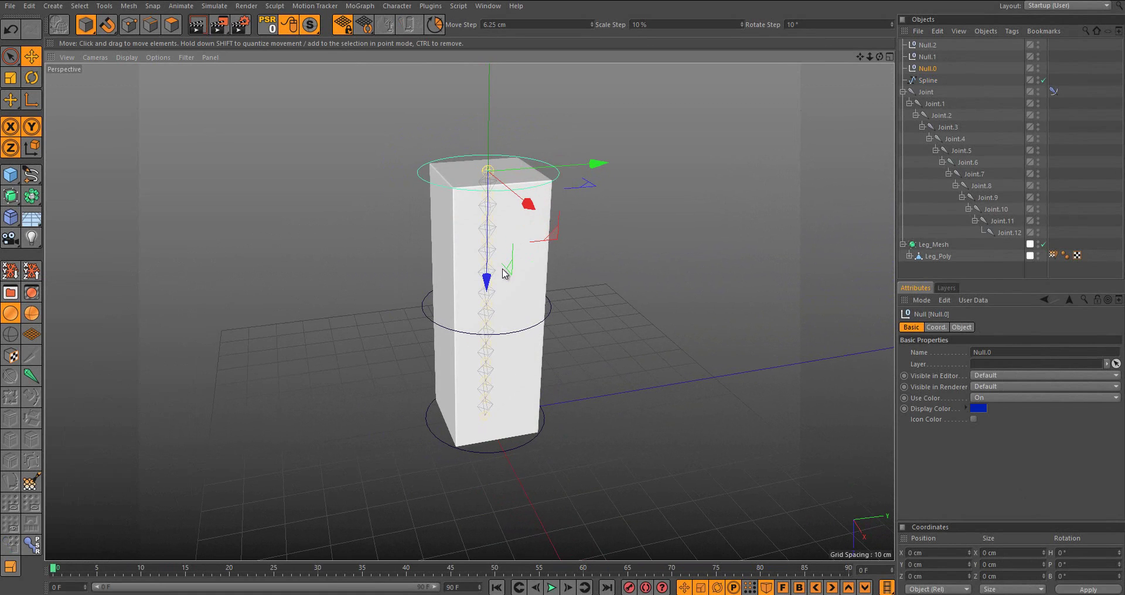
alt+drag(504, 269, 583, 381)
click(616, 232)
click(544, 309)
key(ctrl+z)
key(ctrl+z)
alt+drag(527, 334, 469, 373)
- Try several moves of the leg rig's controllers, starting with the top one, undoing each move
click(543, 154)
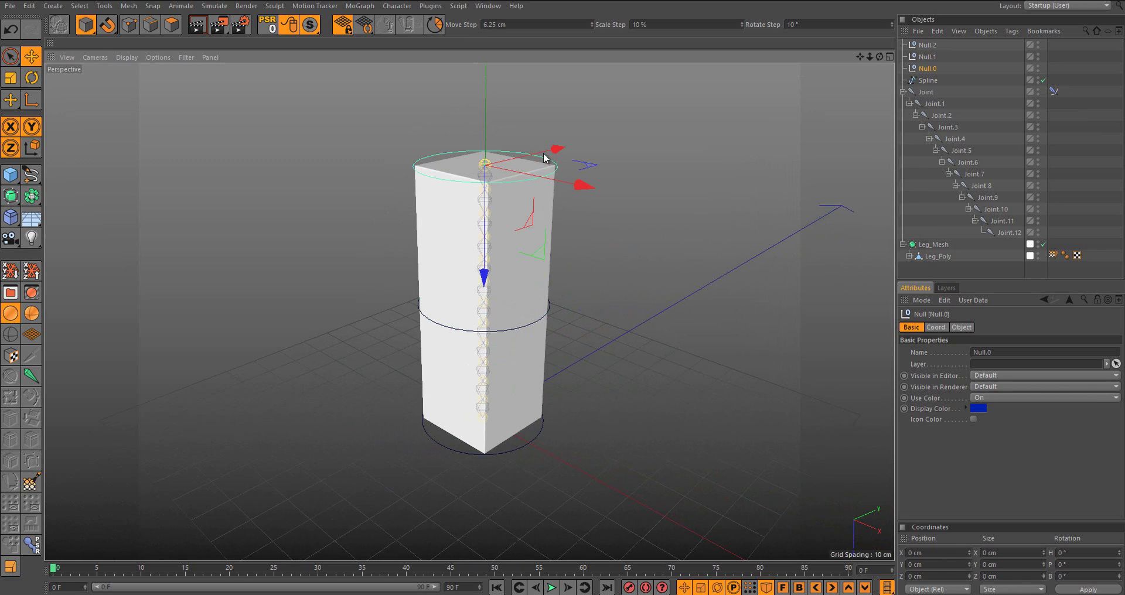
drag(589, 168, 693, 164)
key(ctrl+z)
drag(500, 268, 538, 286)
key(ctrl+z)
mouse_move(504, 328)
mouse_down()
mouse_move(575, 331)
mouse_move(492, 340)
mouse_up()
key(ctrl+z)
- Try bending the leg by moving the middle controller to about -18 cm in X, and undo the move
scroll(497, 302, up, 5)
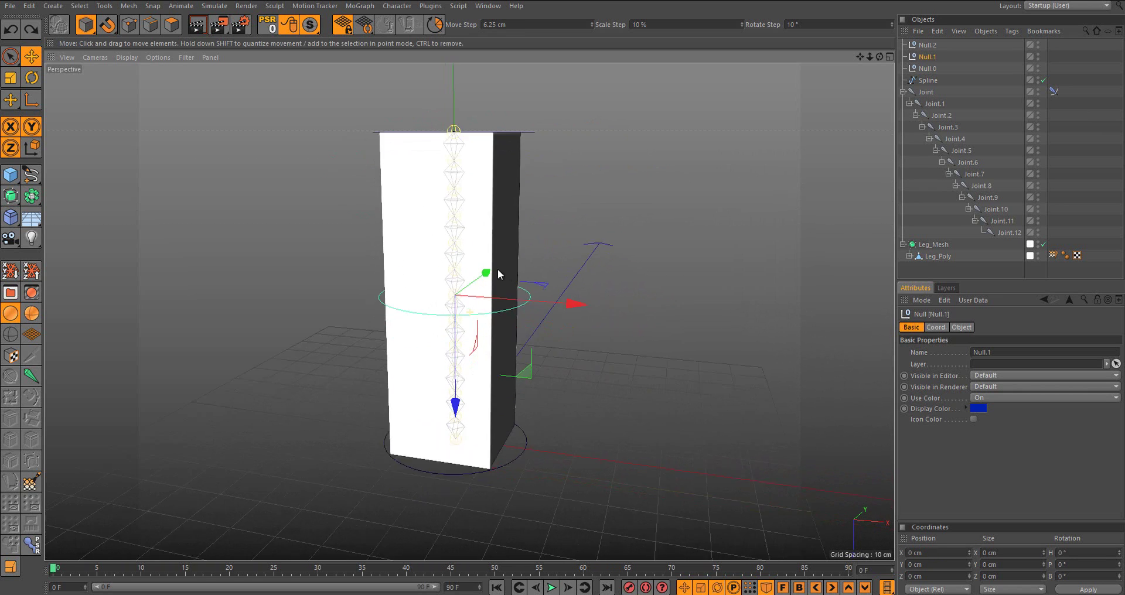
drag(545, 290, 445, 307)
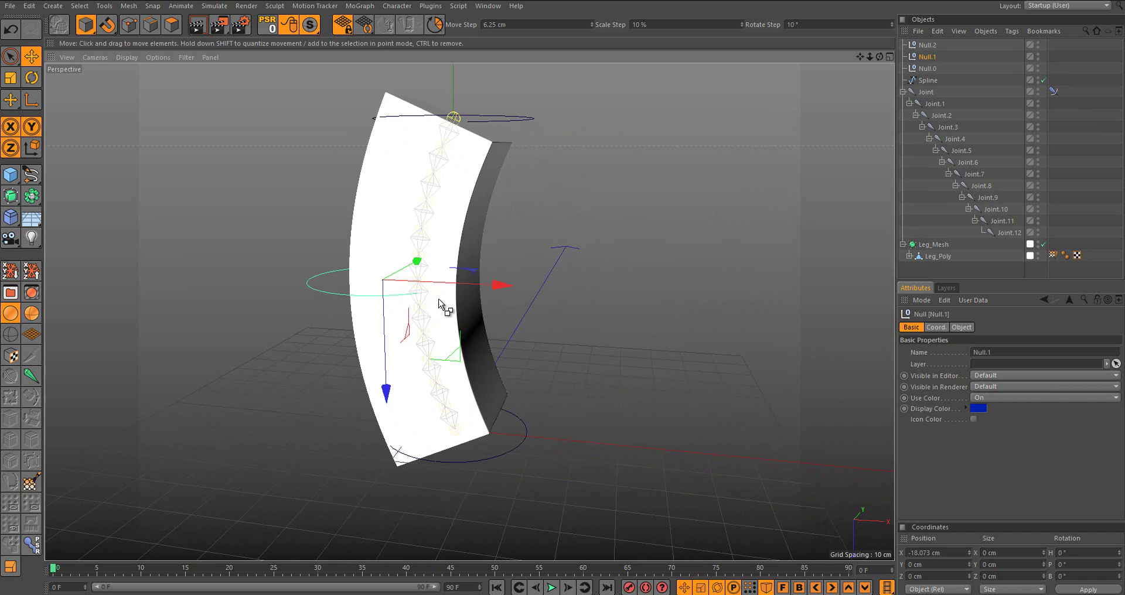
key(ctrl+z)
- Inspect the straight leg rig and its joint placement from different angles
scroll(461, 324, down, 5)
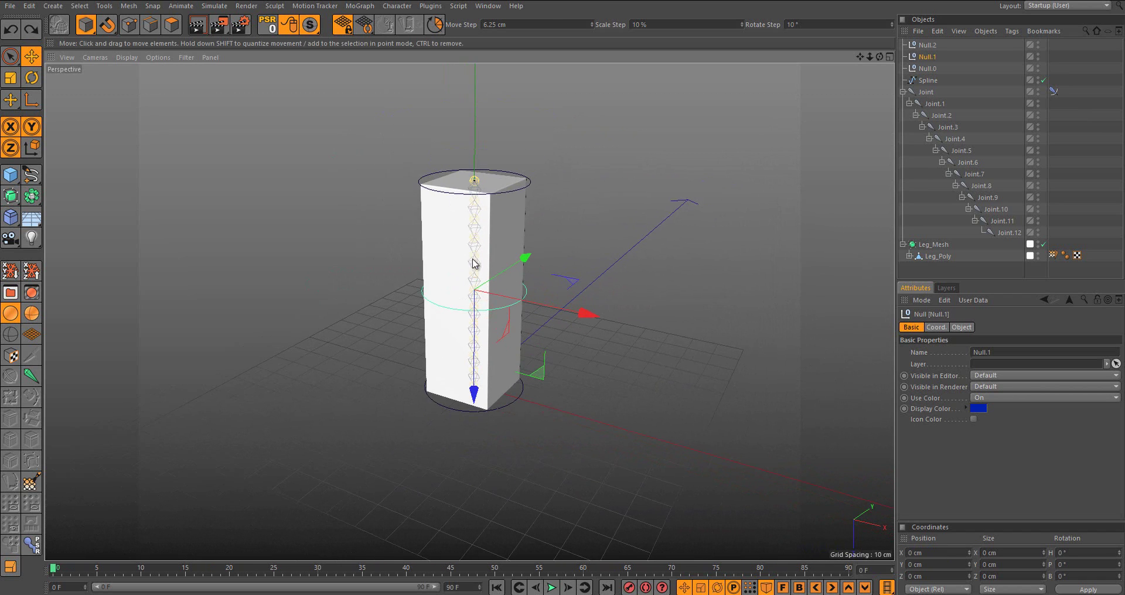
alt+middle_drag(490, 291, 472, 309)
alt+drag(469, 303, 463, 279)
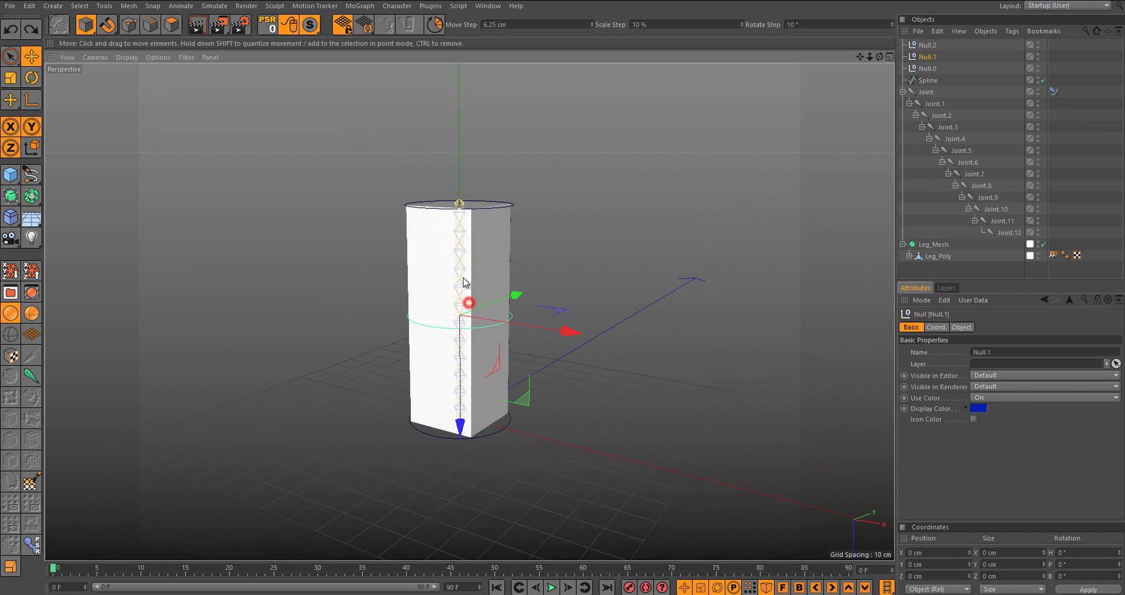
click(569, 252)
alt+drag(461, 342, 462, 335)
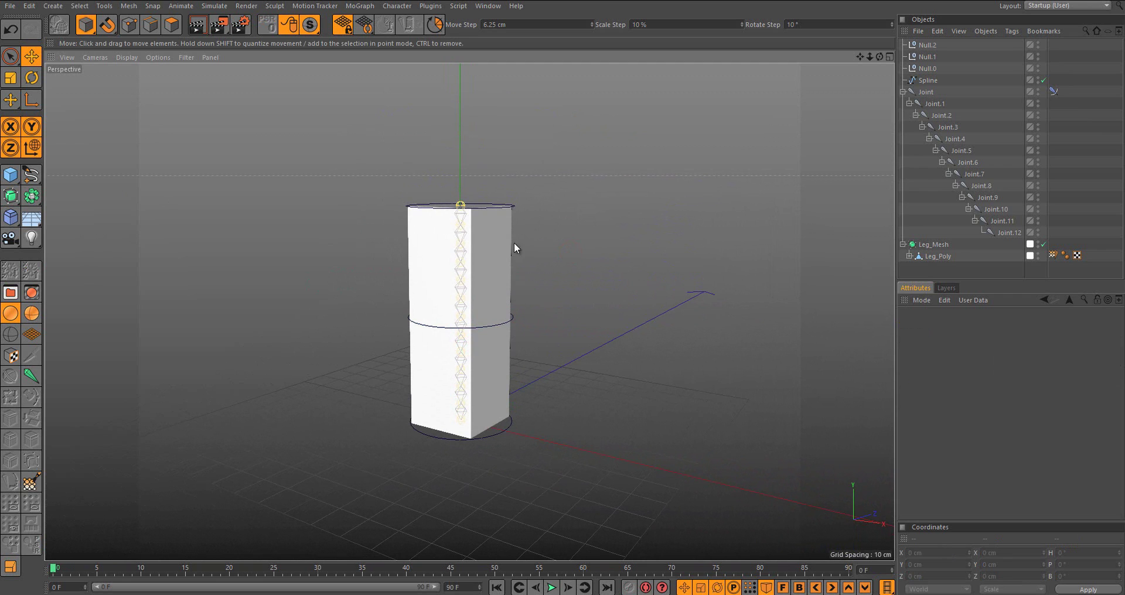
click(515, 205)
alt+drag(515, 206, 481, 252)
click(667, 231)
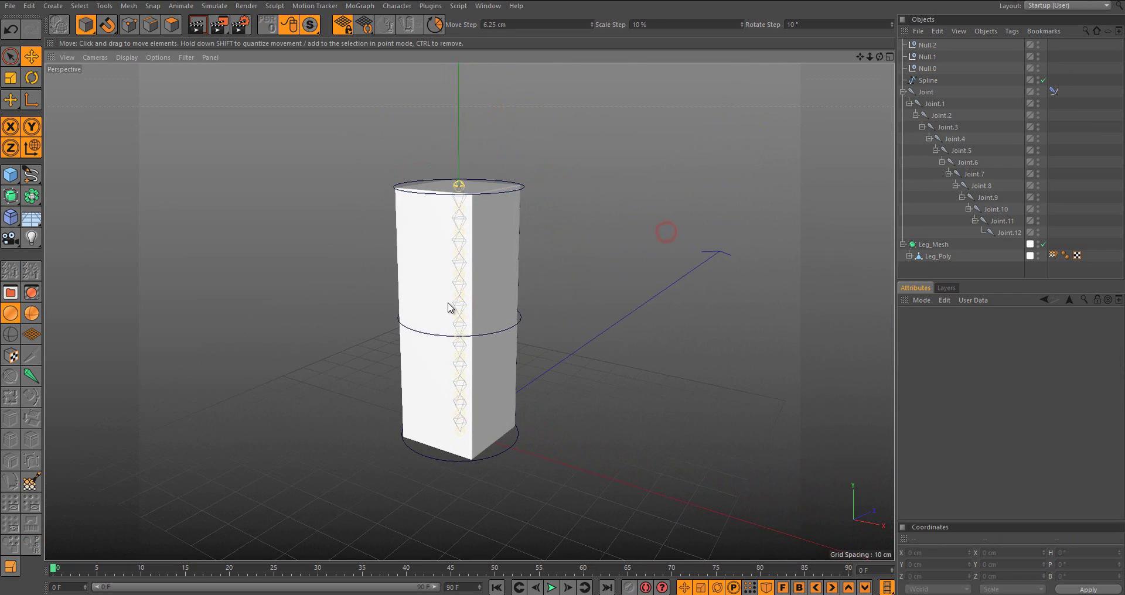
alt+drag(451, 308, 513, 314)
- Try moving the bottom controller Null.2 away from the leg, and undo the move
click(524, 433)
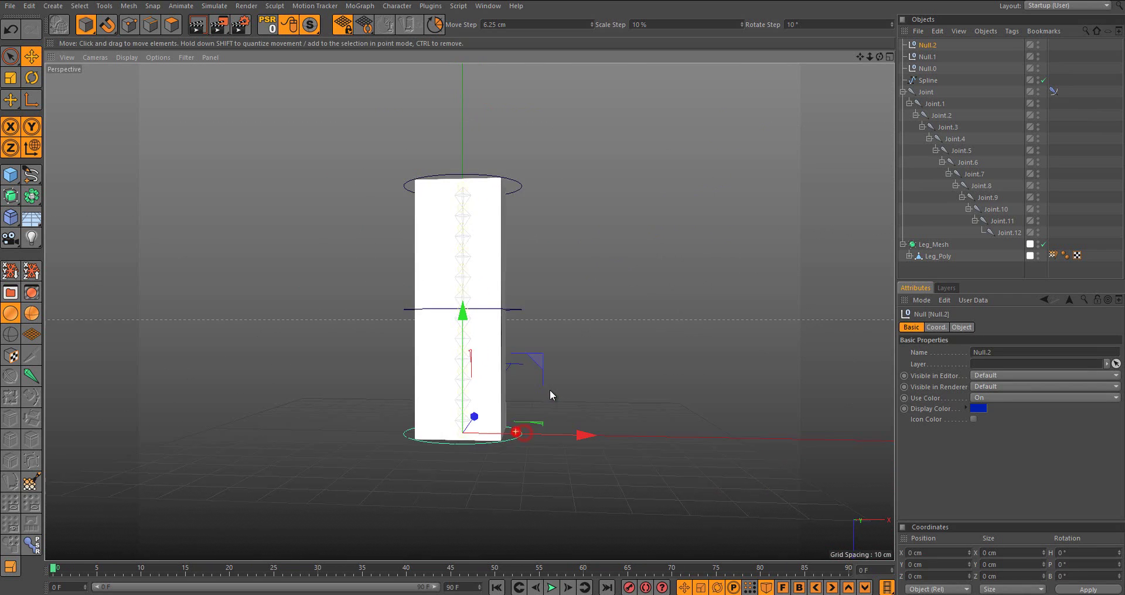
drag(537, 368, 674, 430)
key(ctrl+z)
- Select the whole joint chain from Joint through Joint.12 for review and clear the selection
click(930, 93)
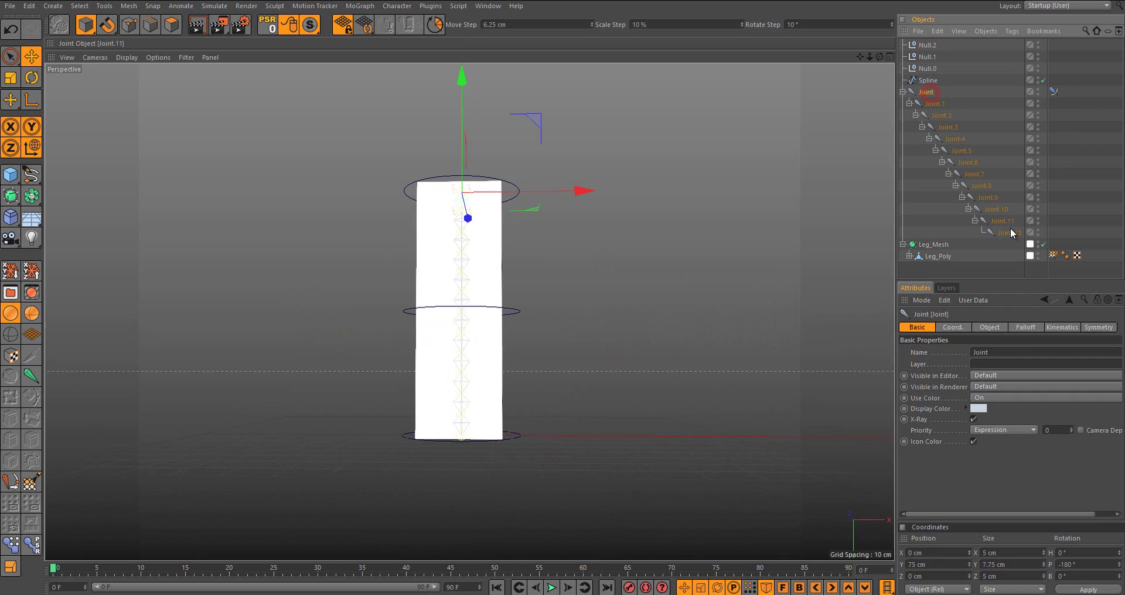
shift+click(1011, 231)
click(1118, 183)
- Try bending the leg by moving the middle controller Null.1 to about 54 cm in X, and undo it
click(522, 313)
drag(519, 310, 698, 326)
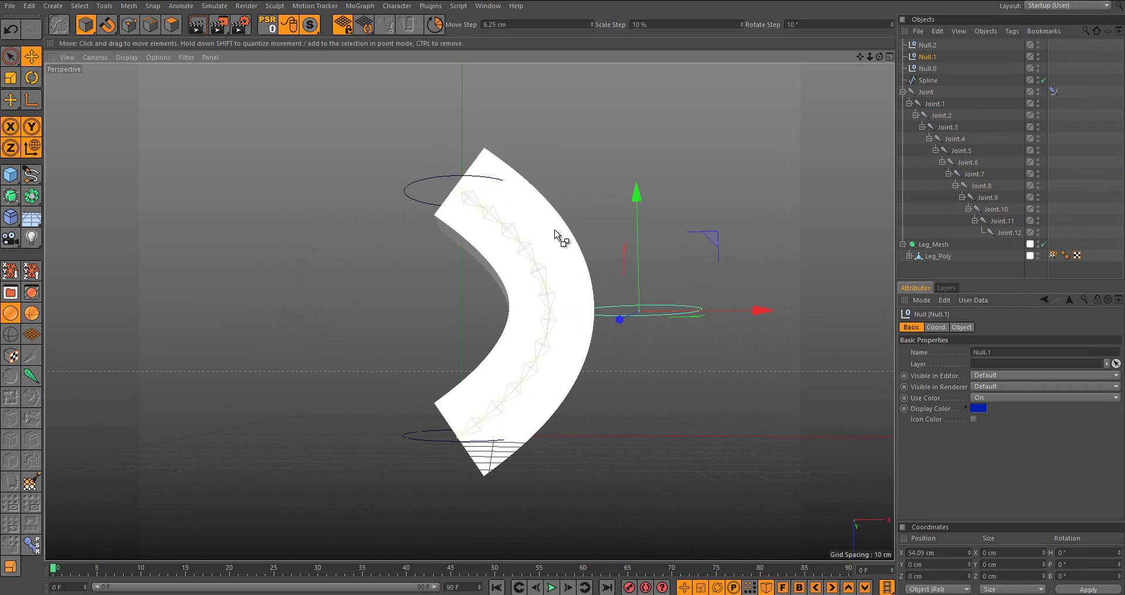
key(ctrl+z)
- Lock the layer that holds Leg_Mesh and Leg_Poly, and clear the selection
alt+drag(594, 189, 612, 172)
click(942, 288)
click(989, 320)
click(914, 287)
click(558, 172)
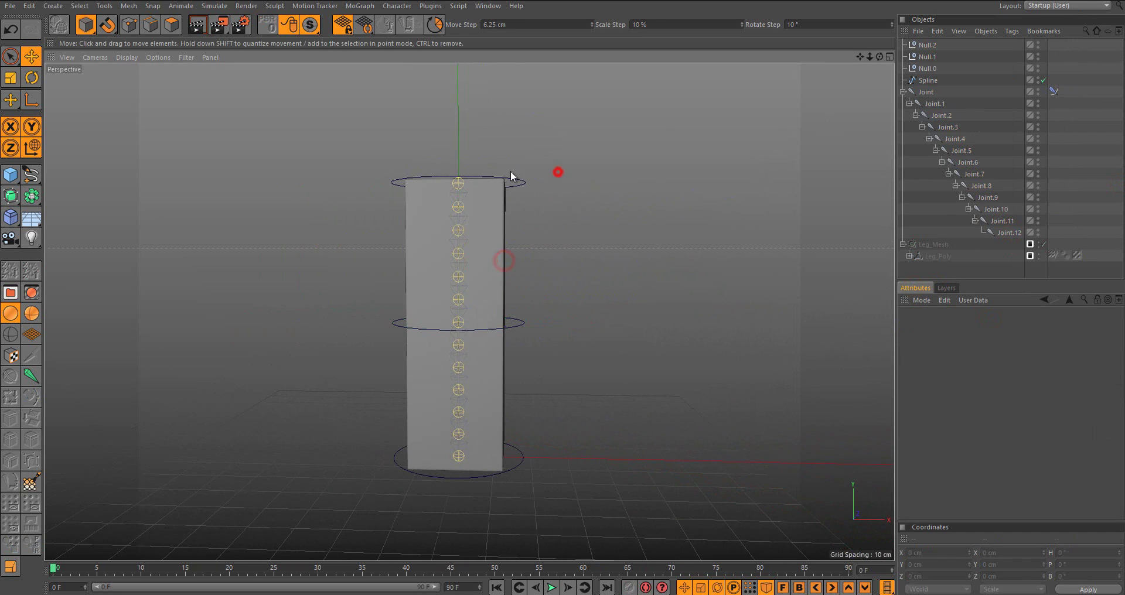
- Try moving the top controller Null.0 on the leg, and undo the move
click(520, 185)
alt+drag(534, 254, 508, 232)
alt+right_drag(509, 228, 542, 162)
drag(573, 150, 497, 283)
key(ctrl+z)
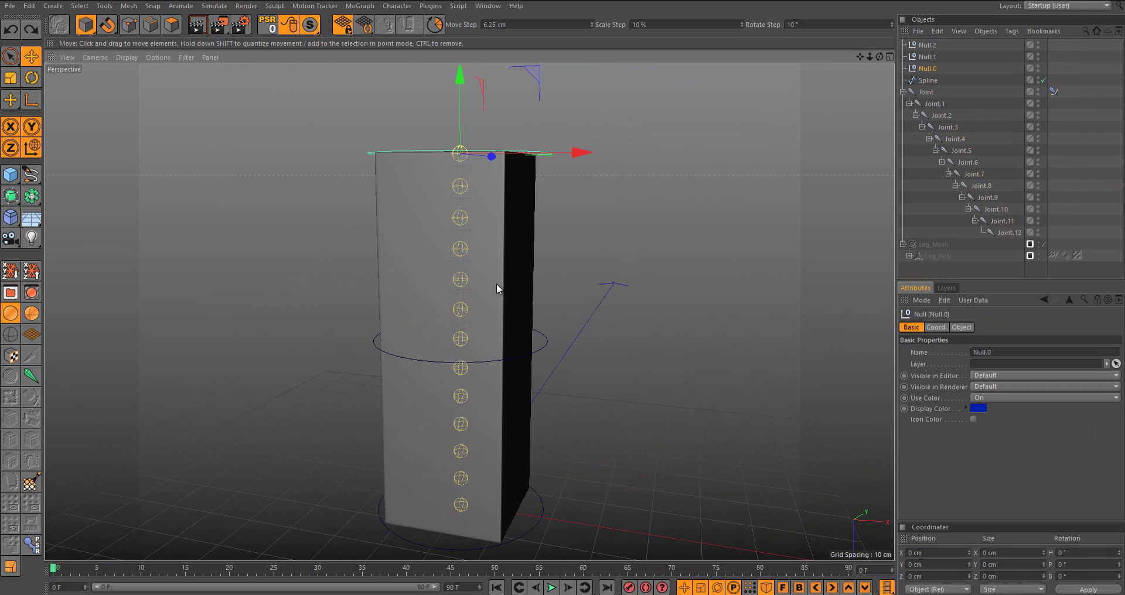
- Bend the lower part of the leg by moving the bottom controller Null.2 along the Z direction
alt+right_drag(497, 284, 467, 346)
alt+drag(467, 346, 621, 346)
click(509, 353)
key(ctrl+z)
click(526, 484)
alt+drag(557, 484, 692, 353)
- Try moving the middle controller Null.1 to about Y -8 cm and Z 46 cm, and undo the move
click(432, 343)
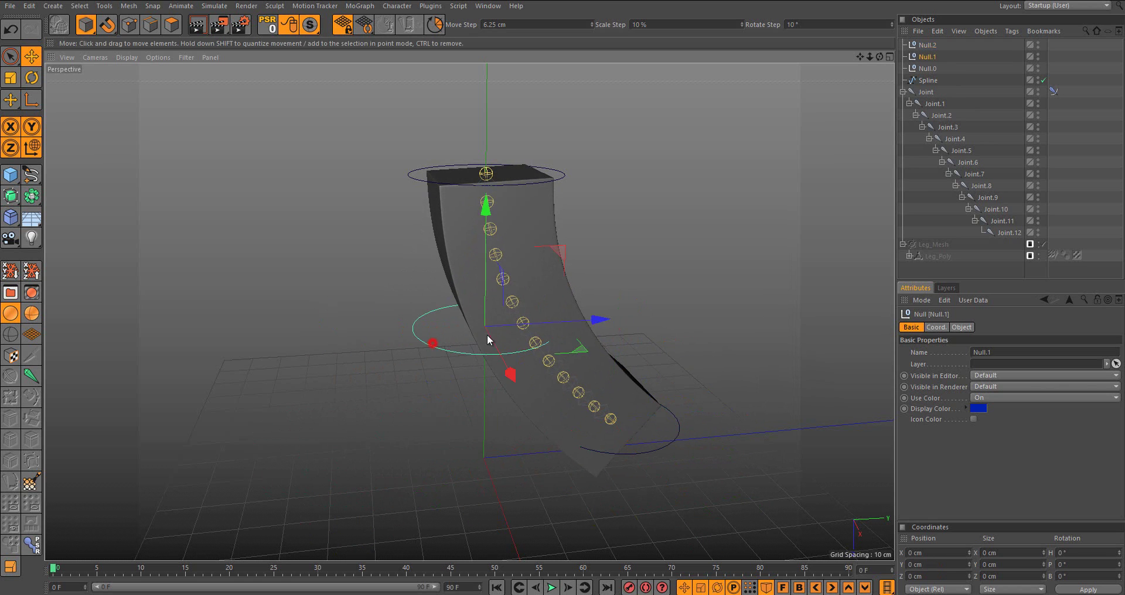
drag(574, 255, 676, 388)
alt+right_drag(677, 388, 574, 387)
alt+drag(575, 386, 650, 441)
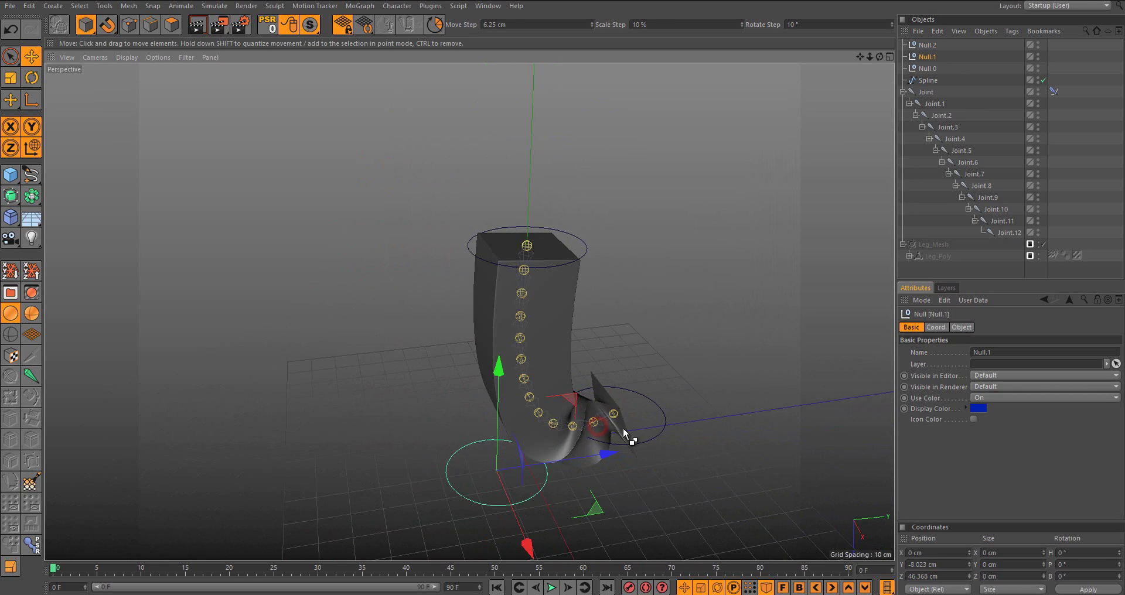
key(ctrl+z)
- Test further moves of the middle controller Null.1 and undo all pose changes to straighten the leg
drag(600, 403, 655, 347)
click(464, 365)
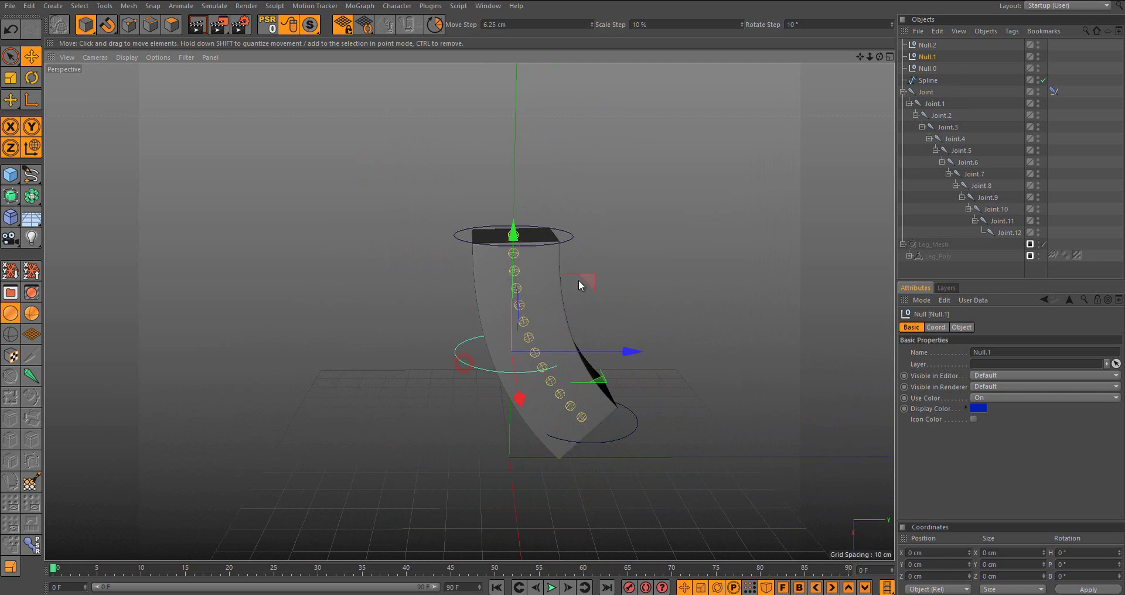
drag(580, 279, 604, 336)
key(ctrl+z)
key(ctrl+z)
key(ctrl+z)
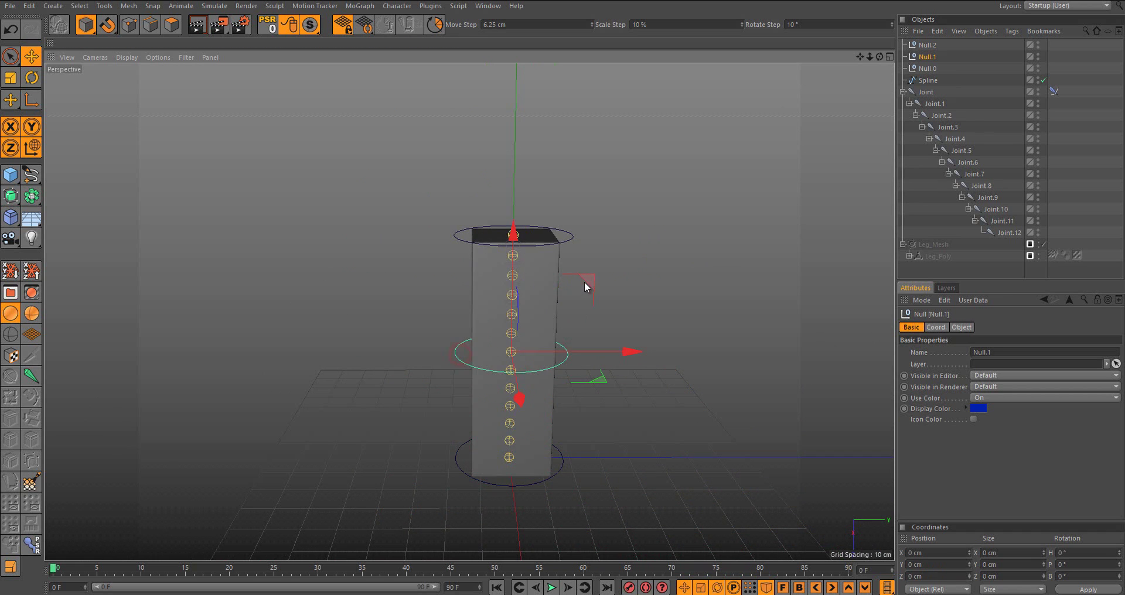
drag(585, 282, 753, 344)
key(ctrl+z)
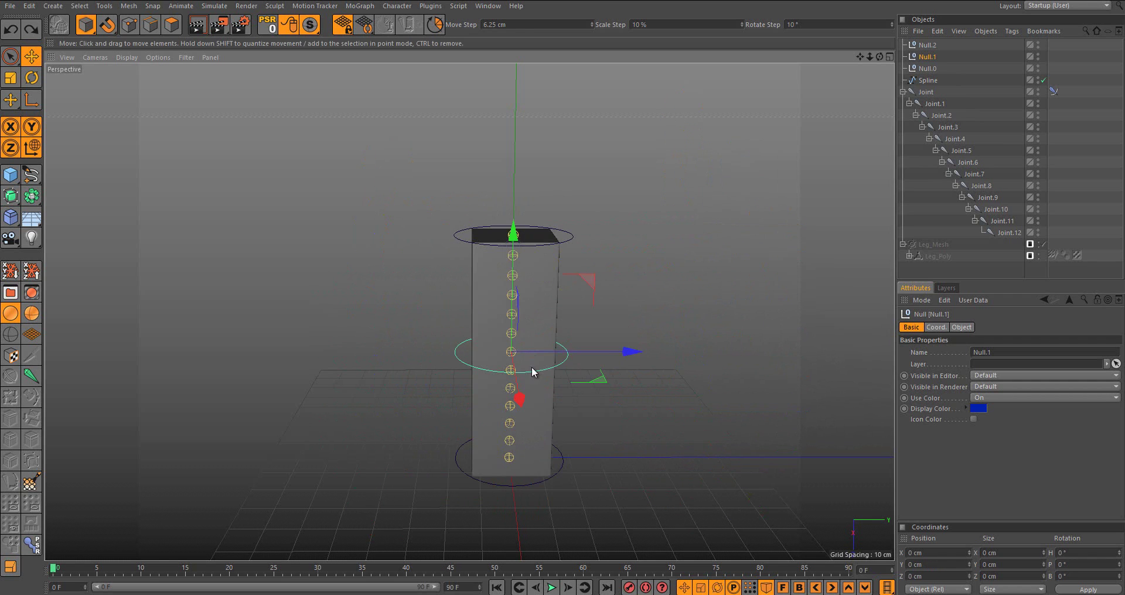
- Switch to the other open project, which contains the segmented Inner_Bone_Mesh rig
alt+drag(533, 373, 574, 364)
alt+right_drag(518, 333, 536, 320)
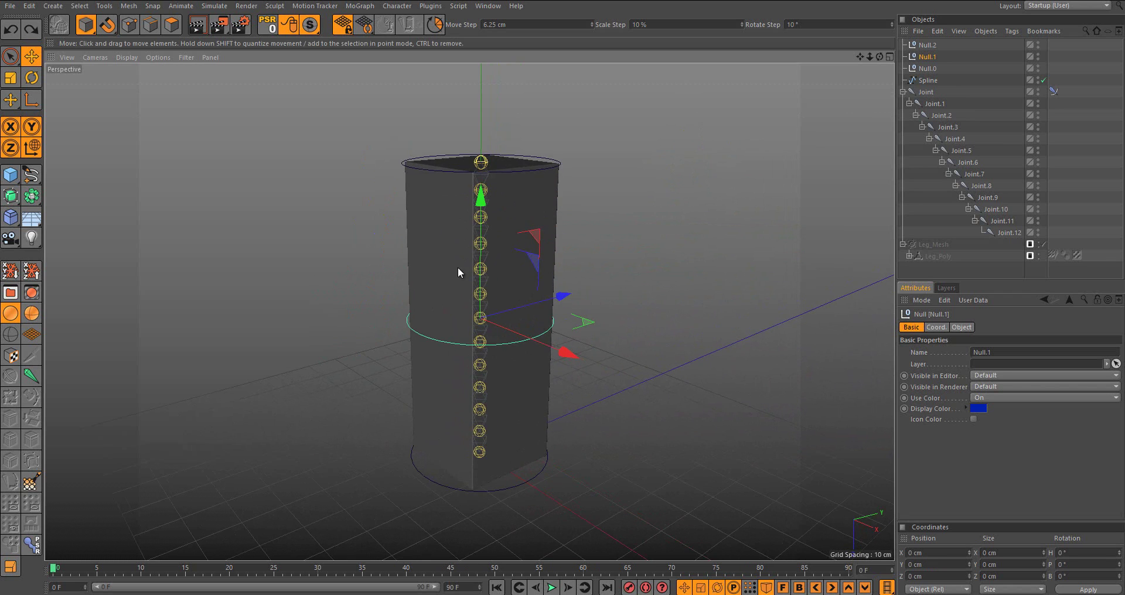
scroll(469, 269, down, 2)
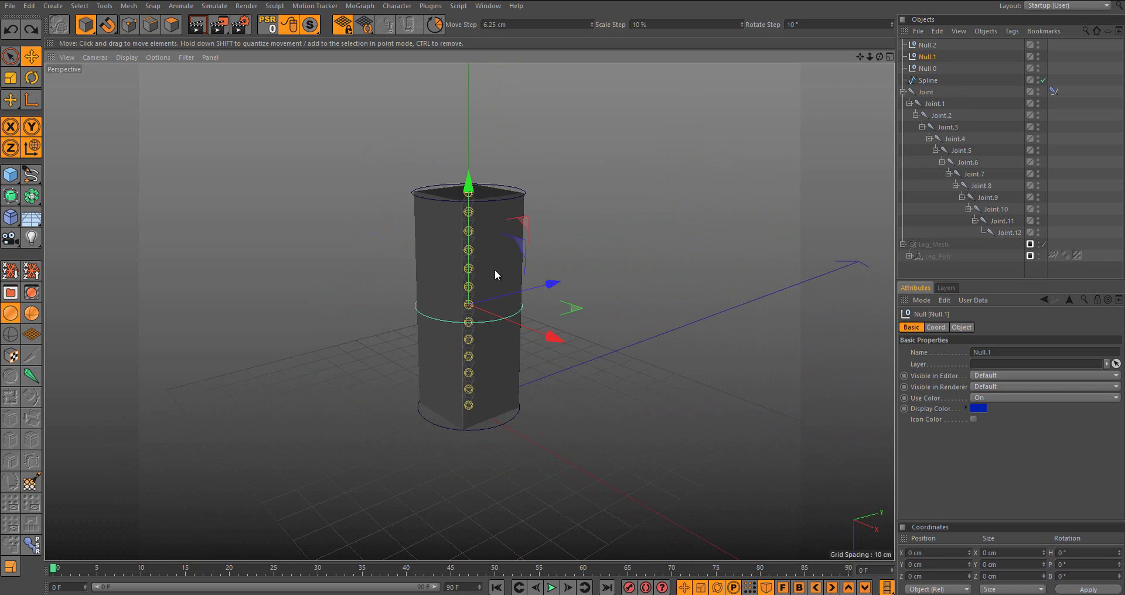
key(v)
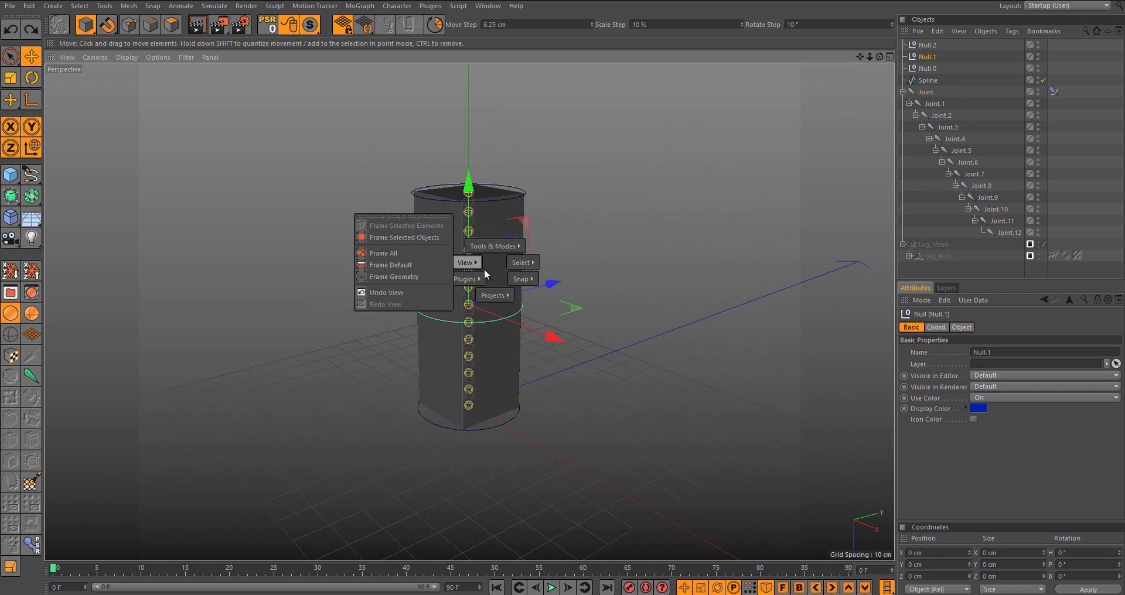
click(493, 310)
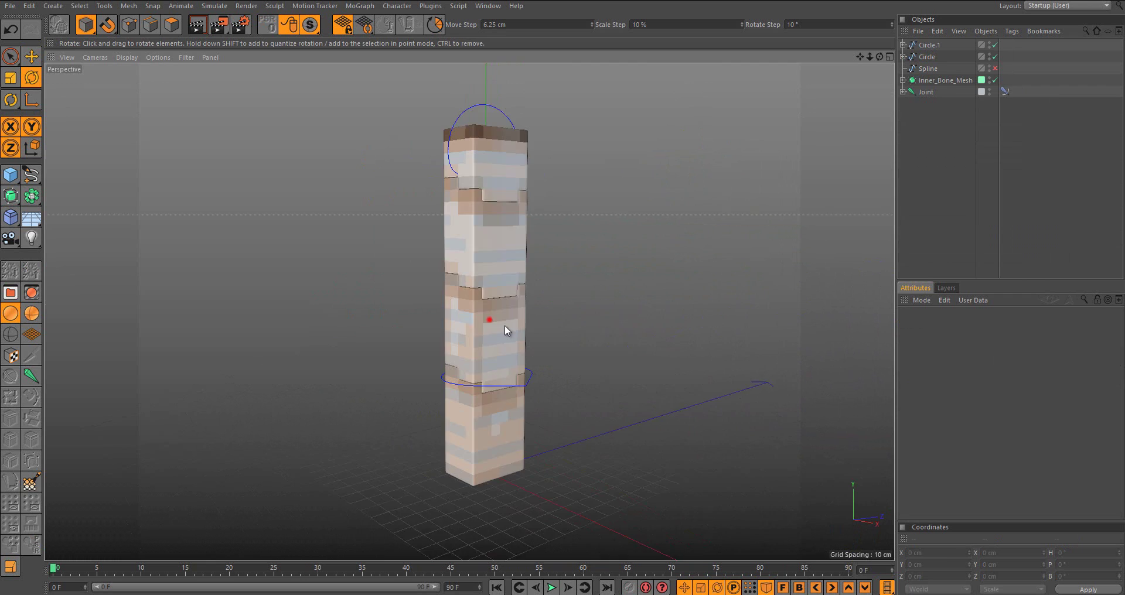
- Try moving the bone rig's lower controller, Circle, to bend the segments, and undo the move
alt+drag(470, 346, 433, 315)
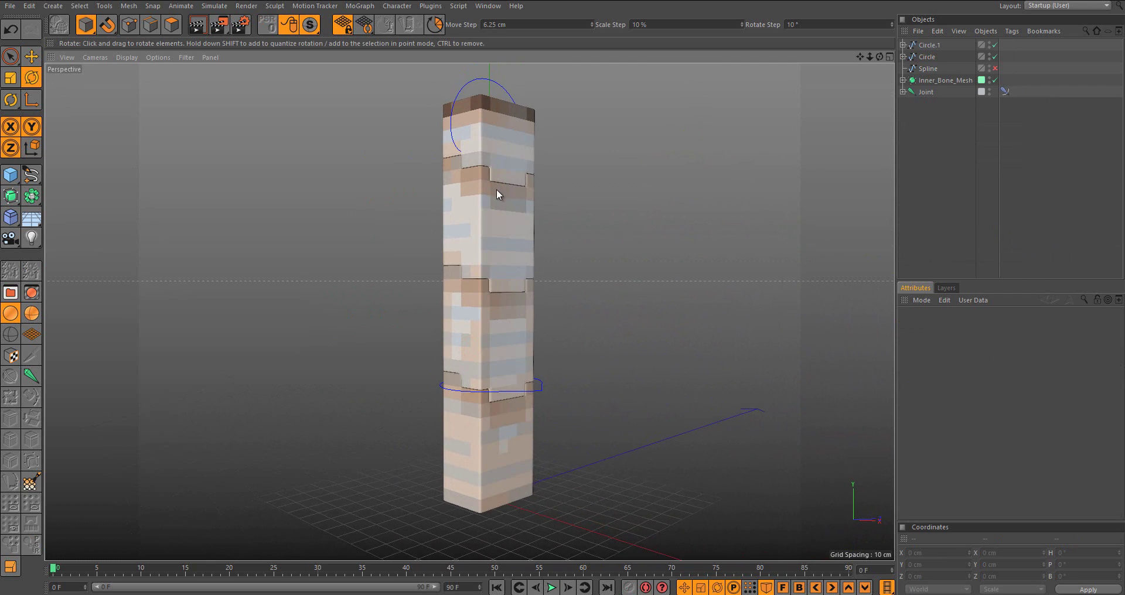
click(903, 85)
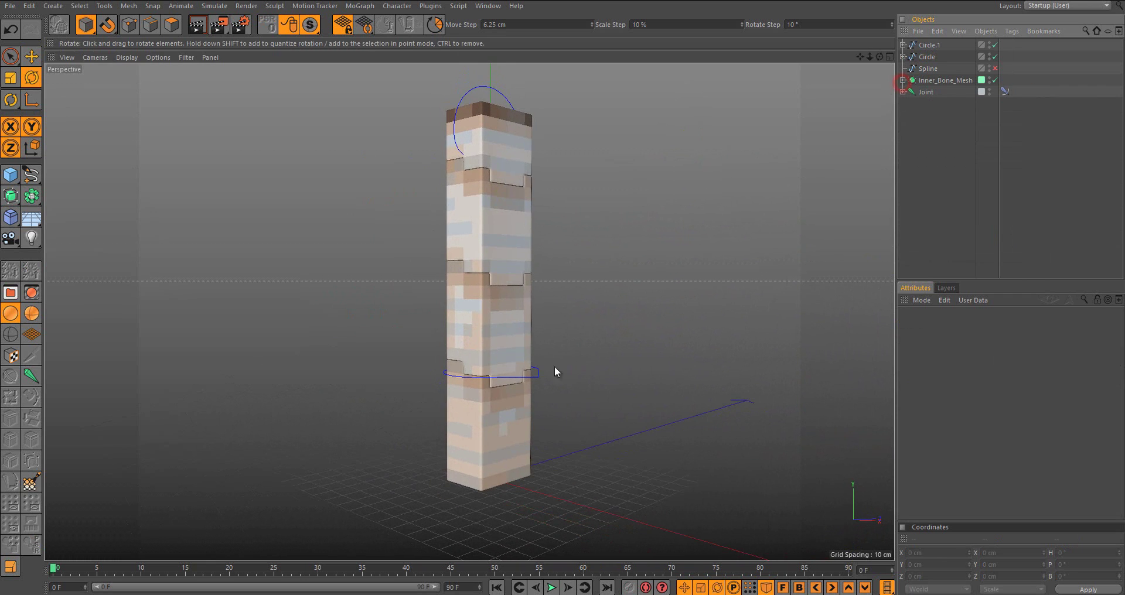
click(527, 376)
alt+drag(525, 379, 578, 369)
key(e)
drag(566, 300, 673, 308)
key(ctrl+z)
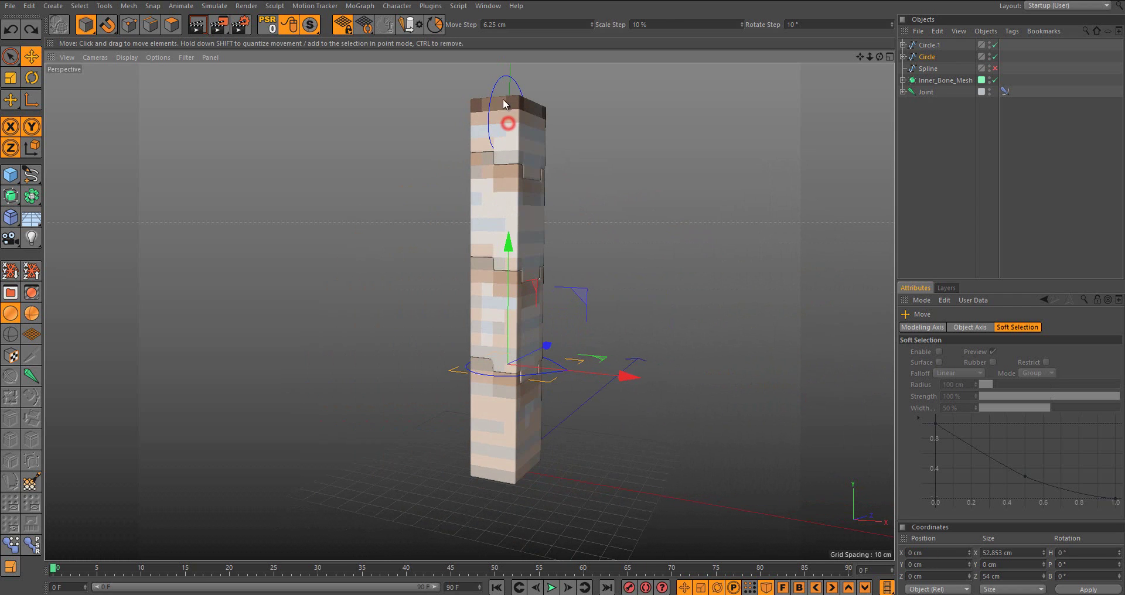
- Test another position for the lower controller Circle and undo the changes
drag(579, 269, 543, 336)
key(ctrl+z)
key(ctrl+z)
- Try bending the bone chain by moving Circle to about Y 11 cm and Z -117 cm, and undo it
drag(569, 283, 491, 408)
key(r)
key(ctrl+z)
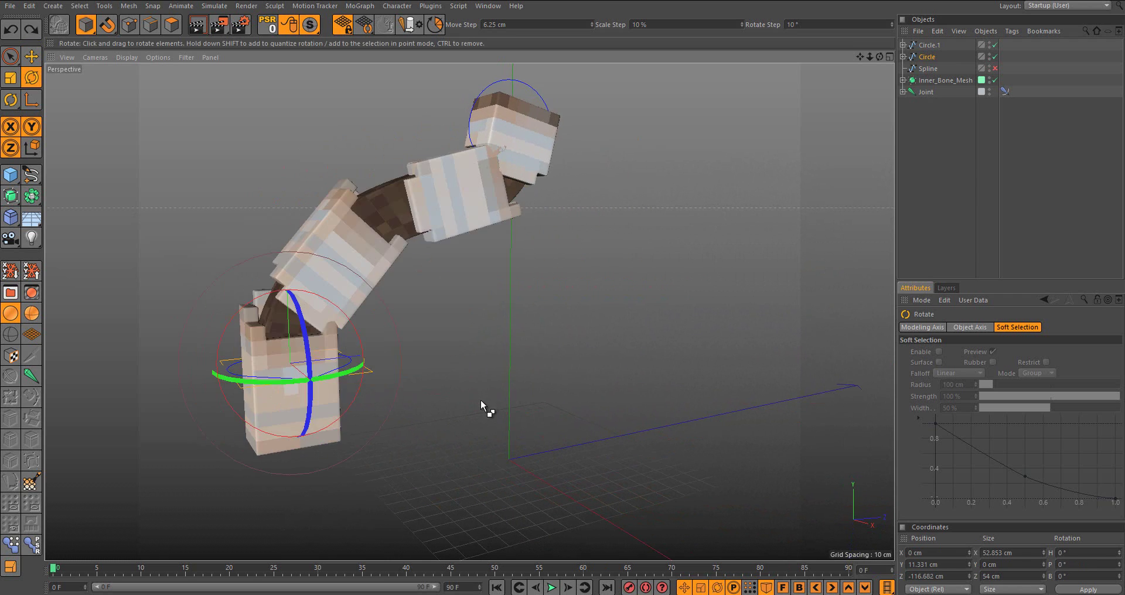
key(ctrl+z)
- Try bending the bone chain by moving Circle to about Y 22 cm and Z -87 cm, and undo it
key(e)
drag(578, 287, 537, 176)
key(r)
key(ctrl+z)
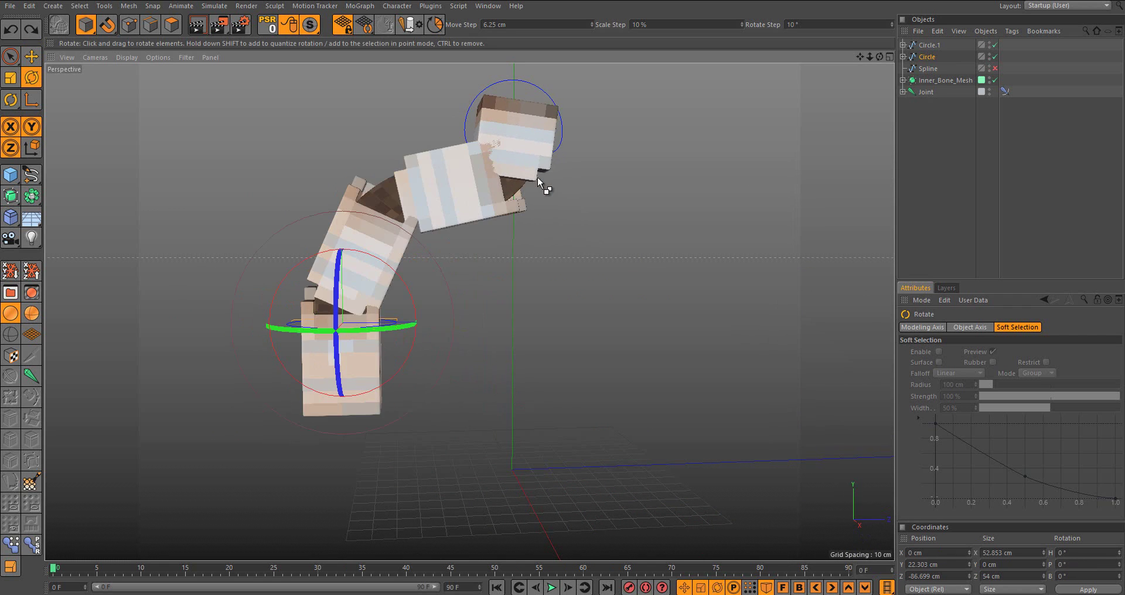
key(ctrl+z)
- Try rotating the bone rig's top controller, Circle.1, and undo the rotation
alt+drag(508, 112, 661, 261)
click(498, 74)
key(ctrl+z)
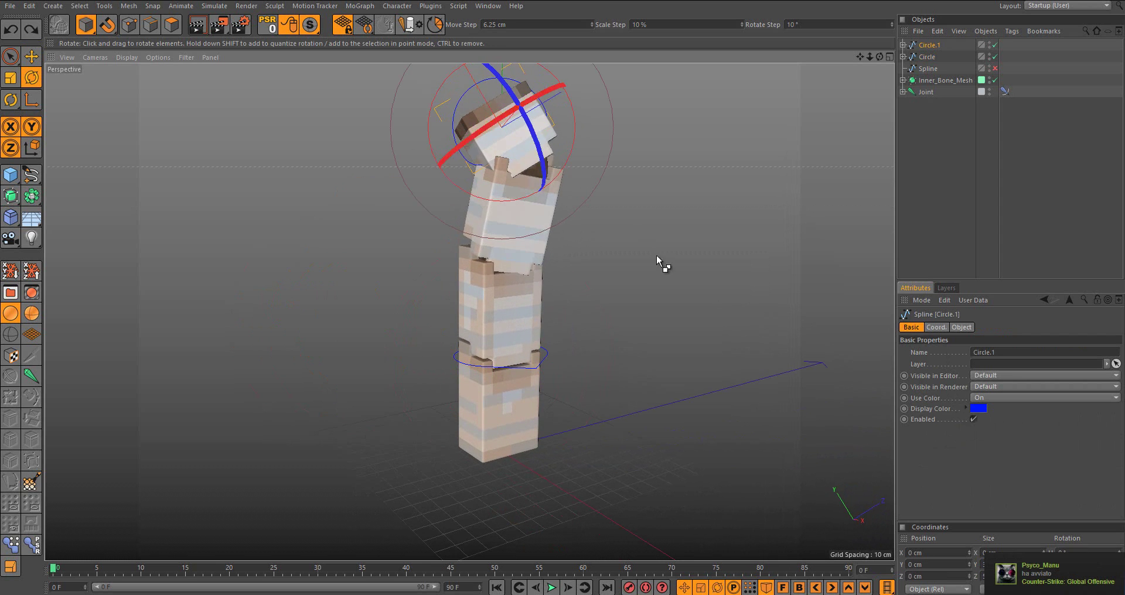
- Try moving the lower controller Circle once more with the Move tool, and undo the move
alt+drag(488, 357, 520, 384)
click(521, 388)
key(e)
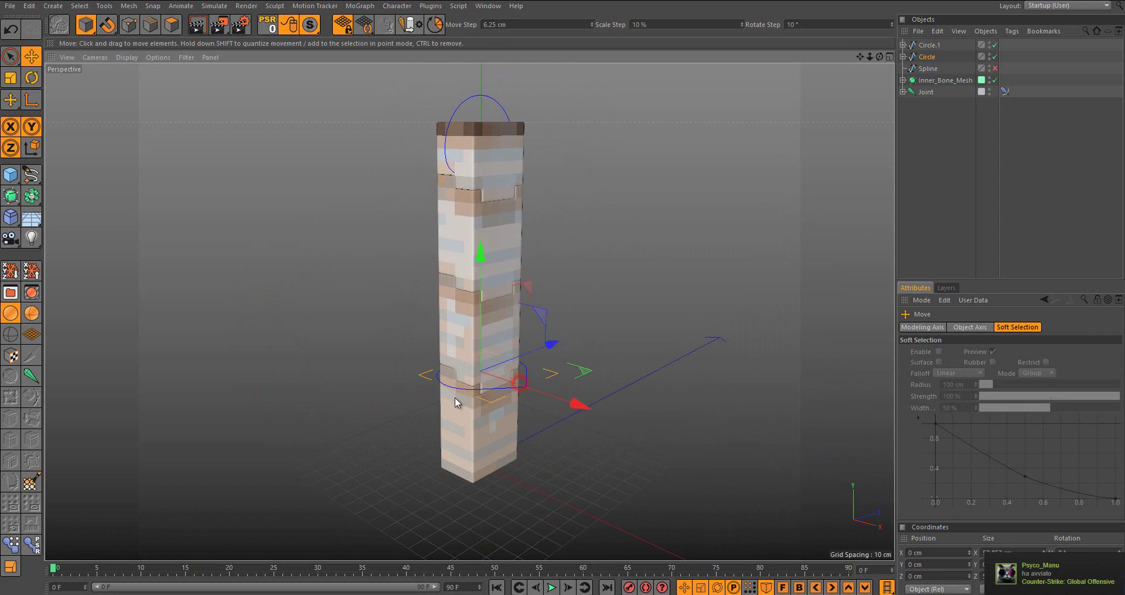
drag(455, 397, 755, 343)
key(ctrl+z)
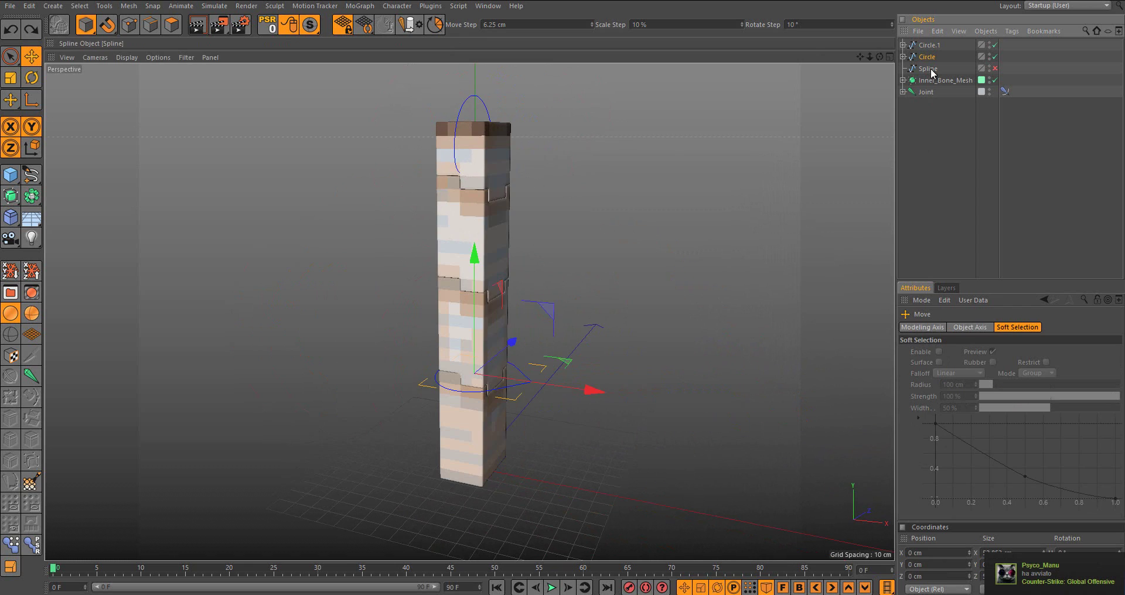
- Change the interpolation type of the Spline object that drives the bone chain
click(929, 68)
click(955, 328)
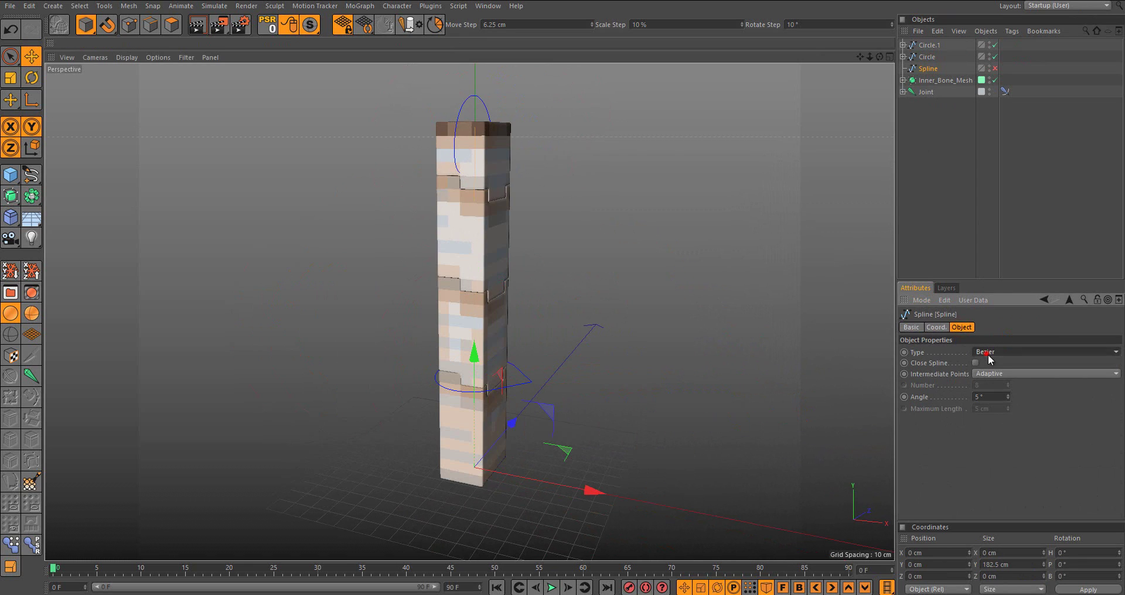
click(989, 352)
click(987, 391)
- Bend the bone chain sideways by moving the lower controller Circle to about X 110 cm
click(504, 389)
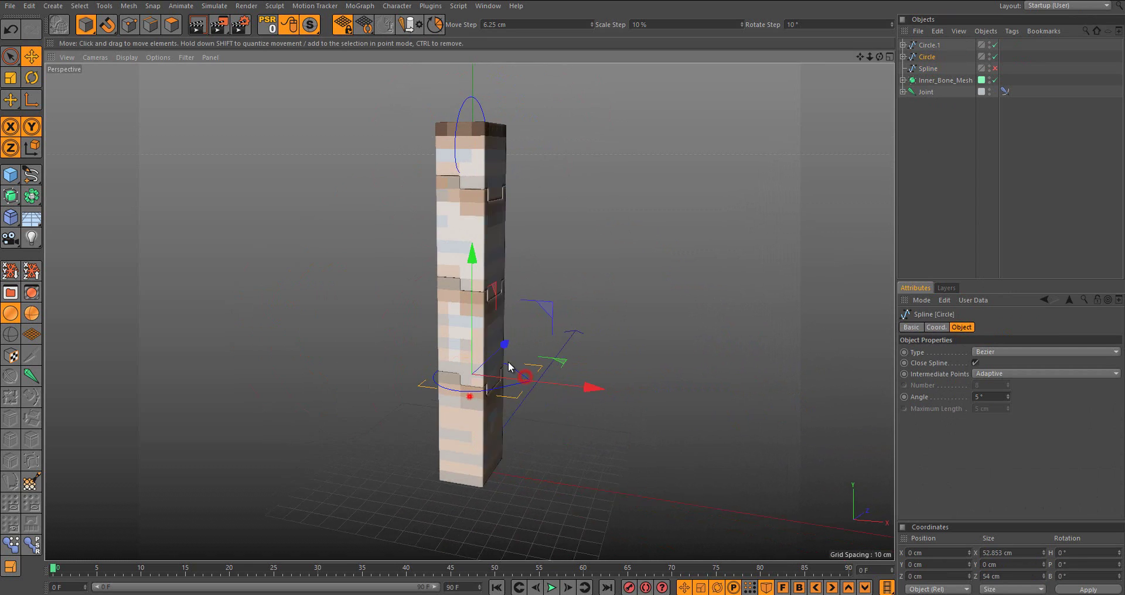
alt+drag(509, 367, 532, 328)
drag(542, 311, 752, 314)
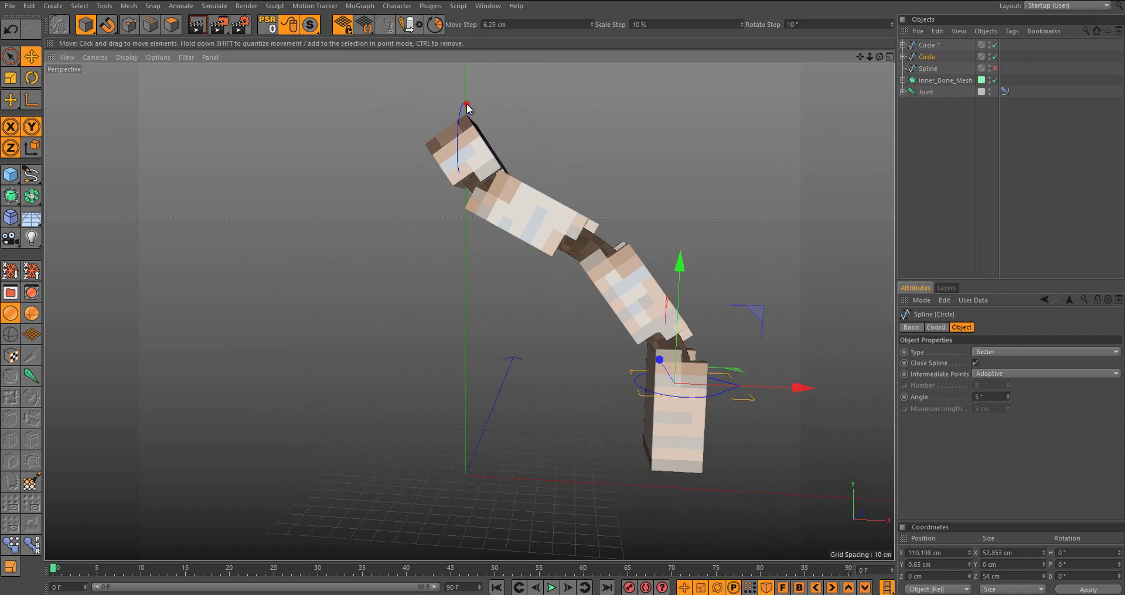
- Rotate the top controller Circle.1 about -49.5° in bank
click(467, 105)
key(r)
drag(518, 104, 602, 183)
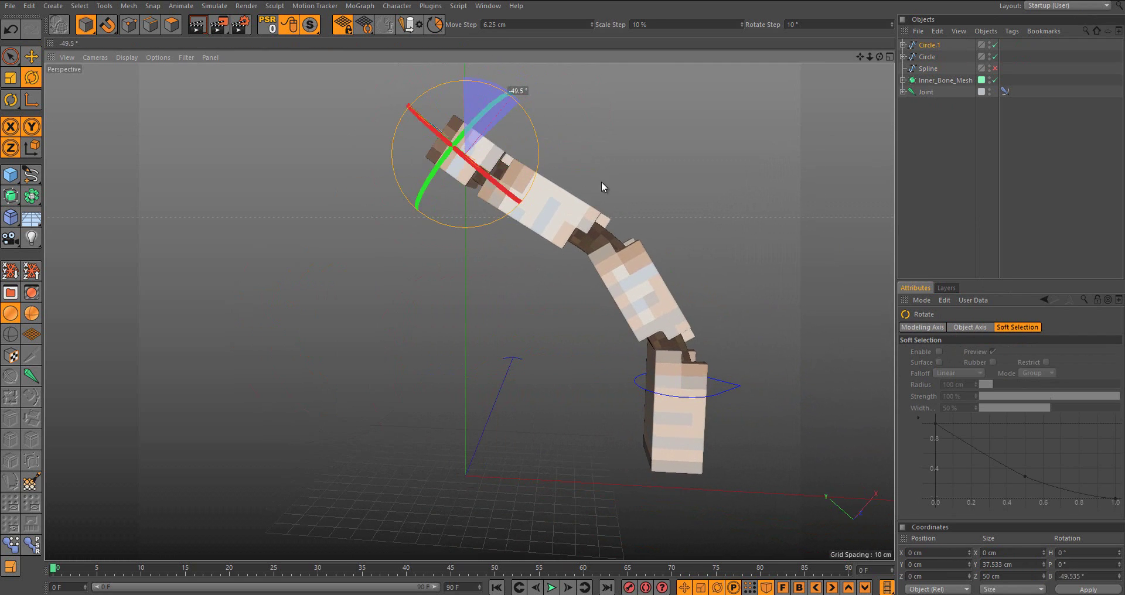
- Undo the rotation of the top controller Circle.1 and the sideways move of the lower controller Circle
key(ctrl+z)
key(ctrl+z)
key(ctrl+z)
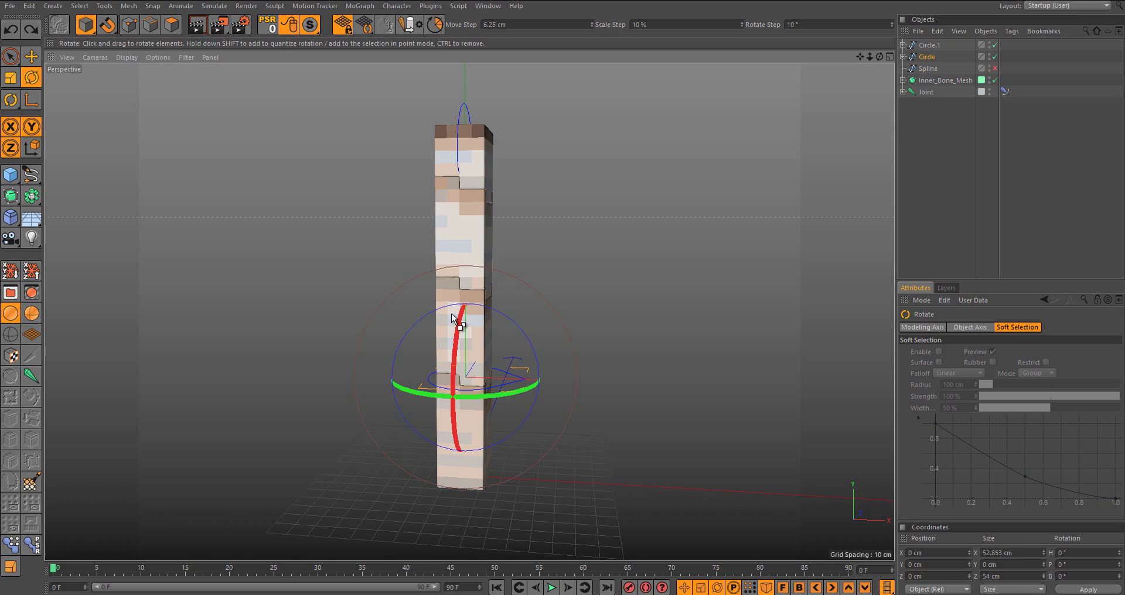
key(ctrl+z)
alt+drag(457, 308, 366, 346)
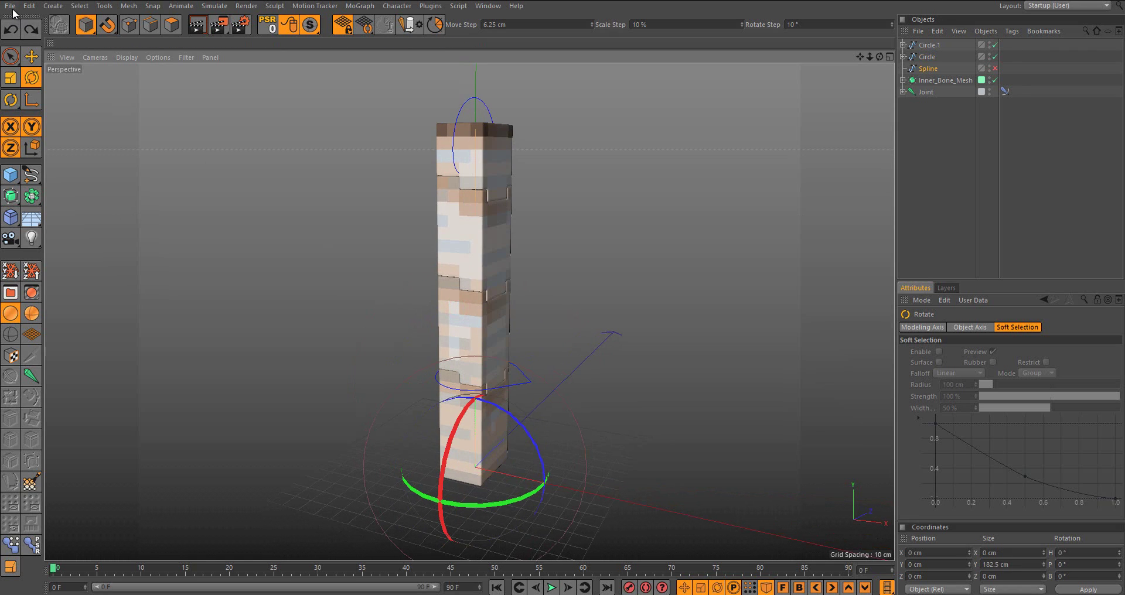
- Start a new project and add a cube sized 50 cm in X, 75 cm in Y and 25 cm in Z
click(13, 10)
click(29, 26)
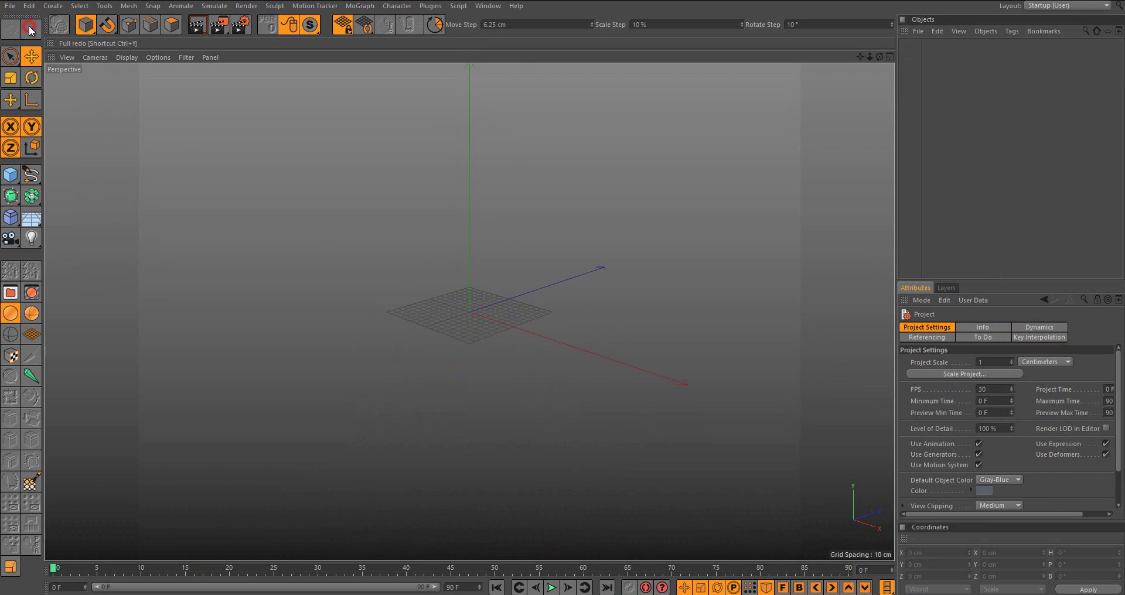
click(12, 175)
double_click(949, 353)
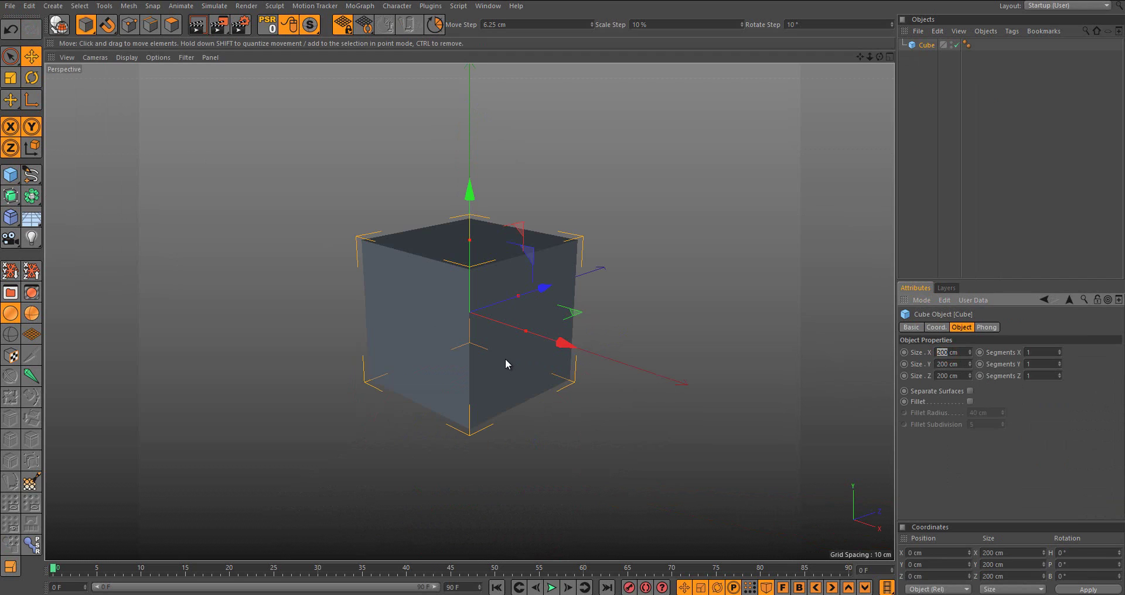
text(50)
key(Tab)
text(75)
key(Tab)
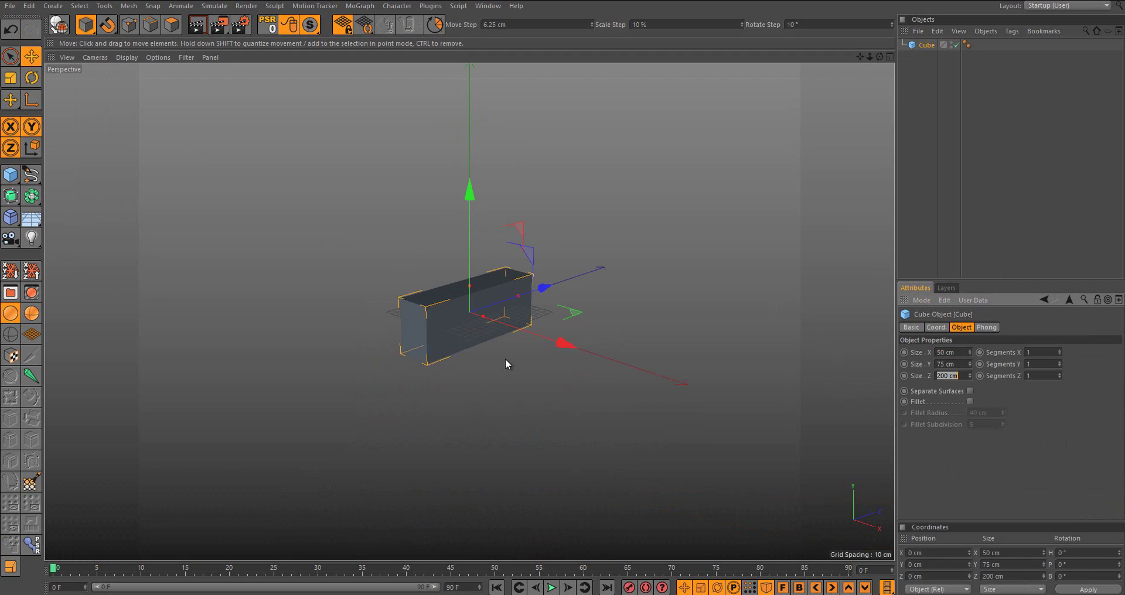
text(25)
key(Return)
- Divide the cube into 8 segments in X, 12 in Y and 4 in Z
scroll(462, 315, up, 5)
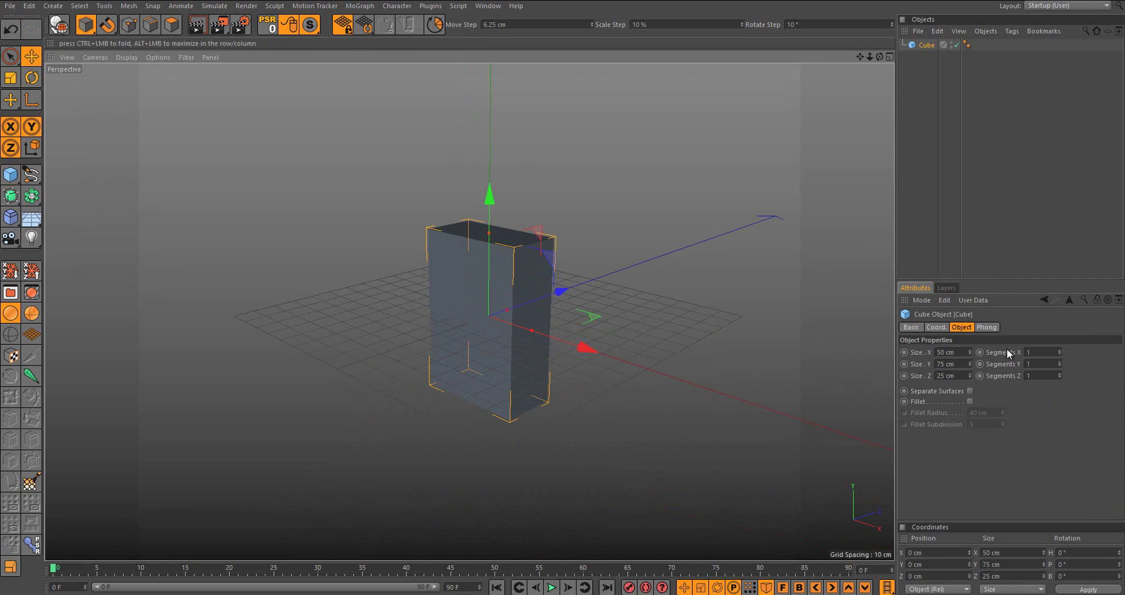
double_click(1032, 353)
text(8)
click(1047, 365)
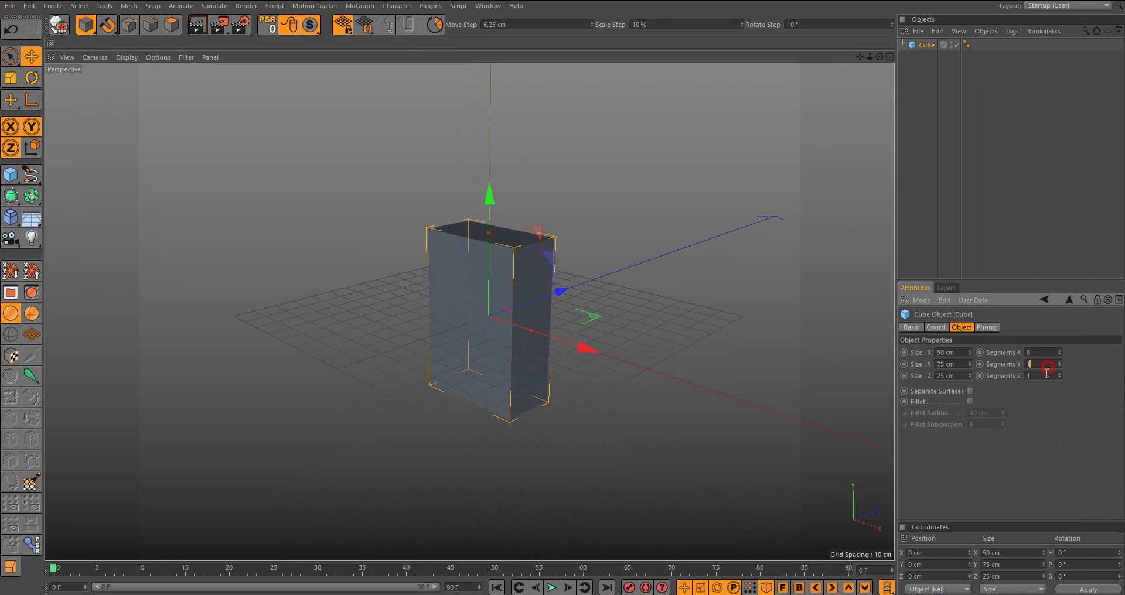
alt+drag(498, 293, 511, 280)
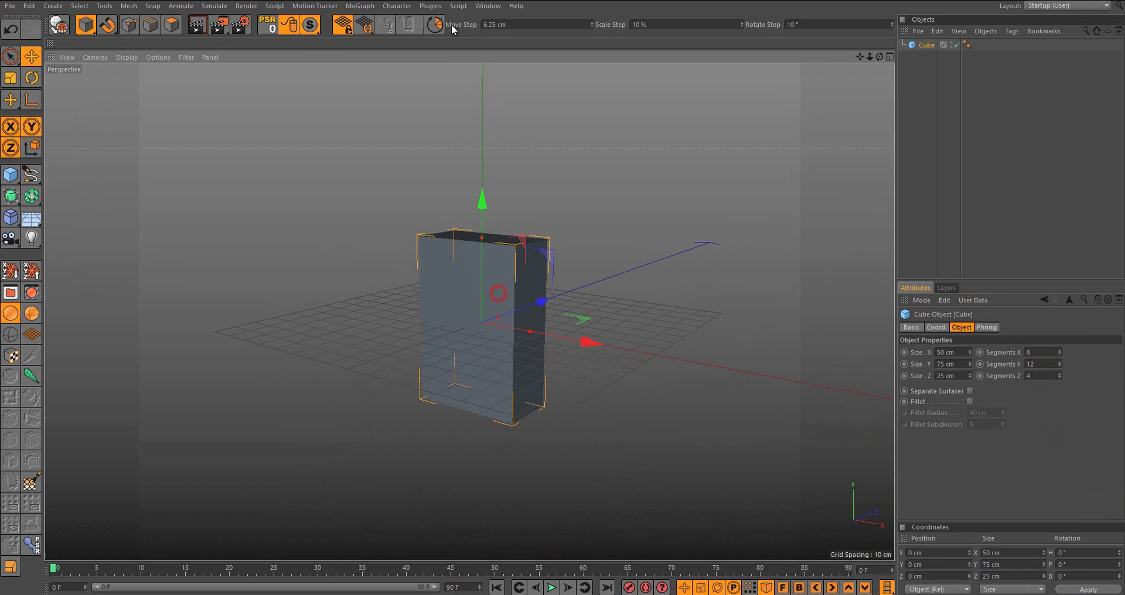
- Enable quantizing, raise the cube to Y 37.5 cm in the Front view, and make it an editable polygon object
click(571, 27)
middle_click(513, 146)
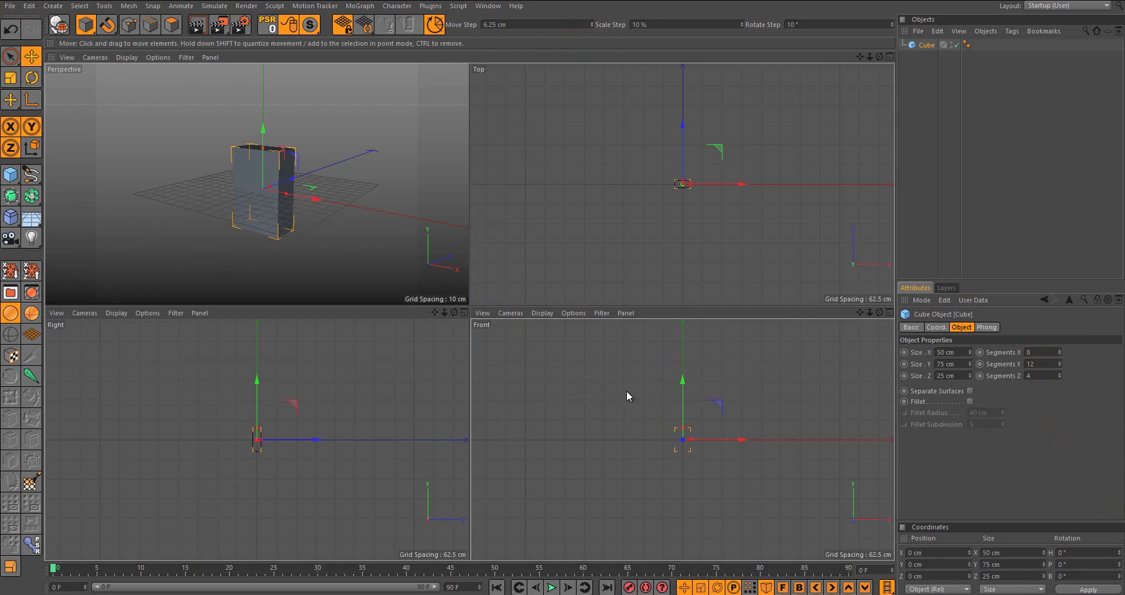
middle_click(627, 391)
drag(471, 239, 470, 232)
scroll(504, 233, up, 5)
key(c)
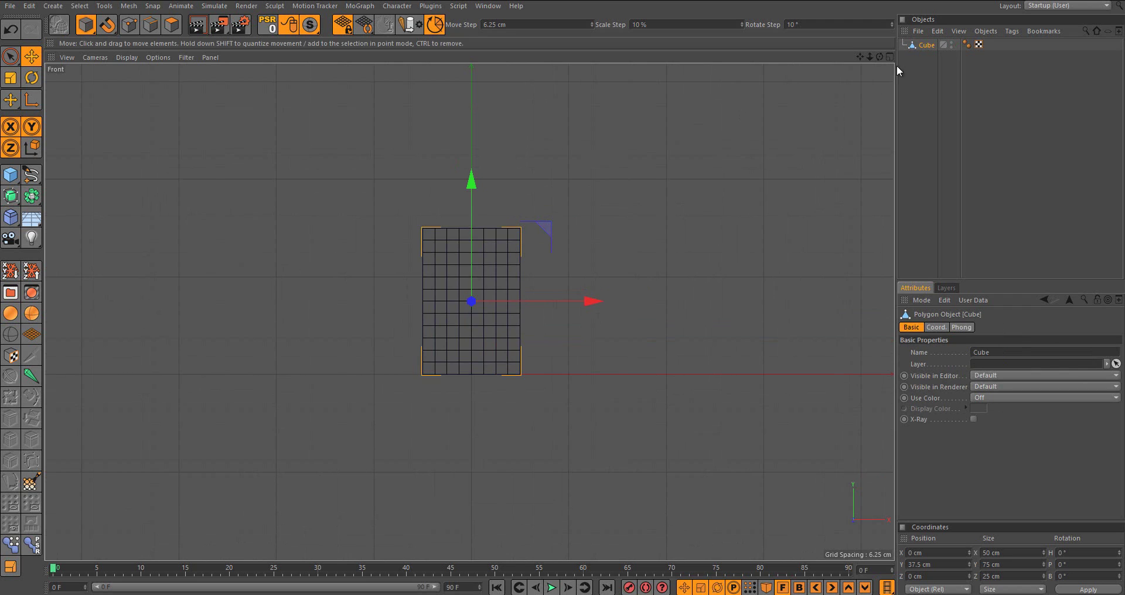
- Display the cube's polygon lines over the shading in the Perspective view
middle_click(413, 272)
middle_click(284, 133)
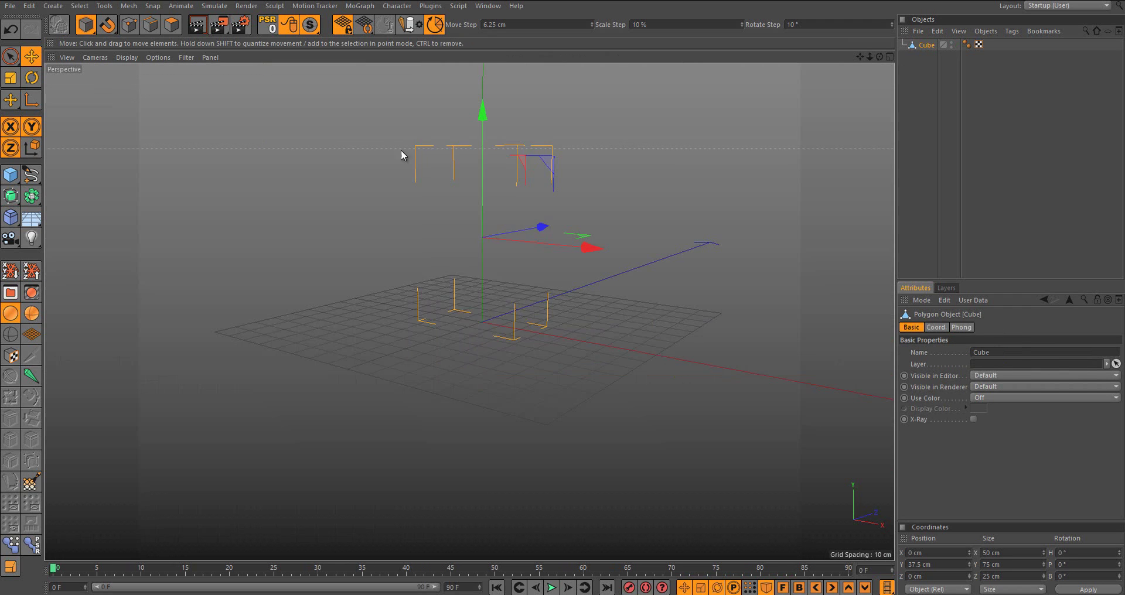
alt+drag(397, 188, 398, 219)
scroll(498, 160, up, 1)
alt+middle_drag(498, 160, 469, 198)
alt+drag(469, 202, 474, 175)
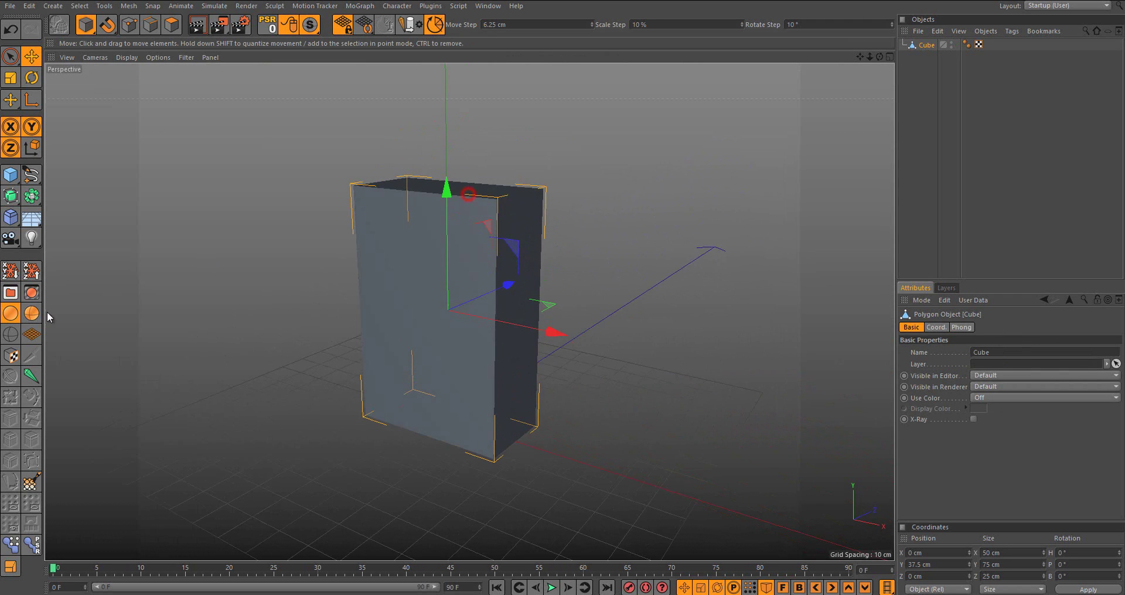
click(31, 313)
alt+drag(422, 256, 388, 230)
scroll(388, 230, up, 2)
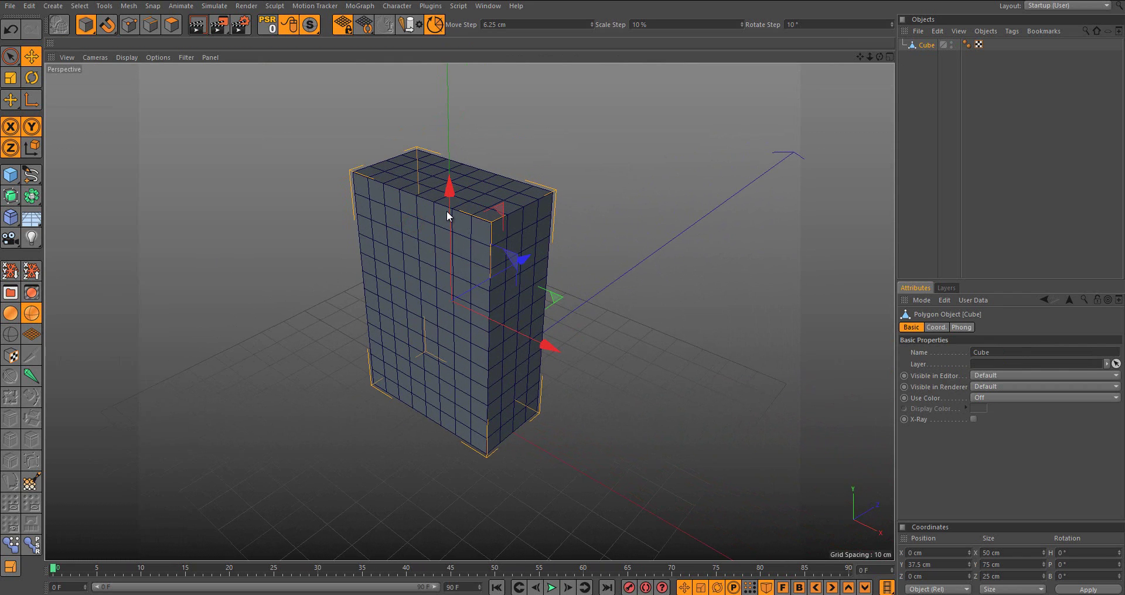
- Add a joint object at the cube's base and show it in the Front view
click(33, 376)
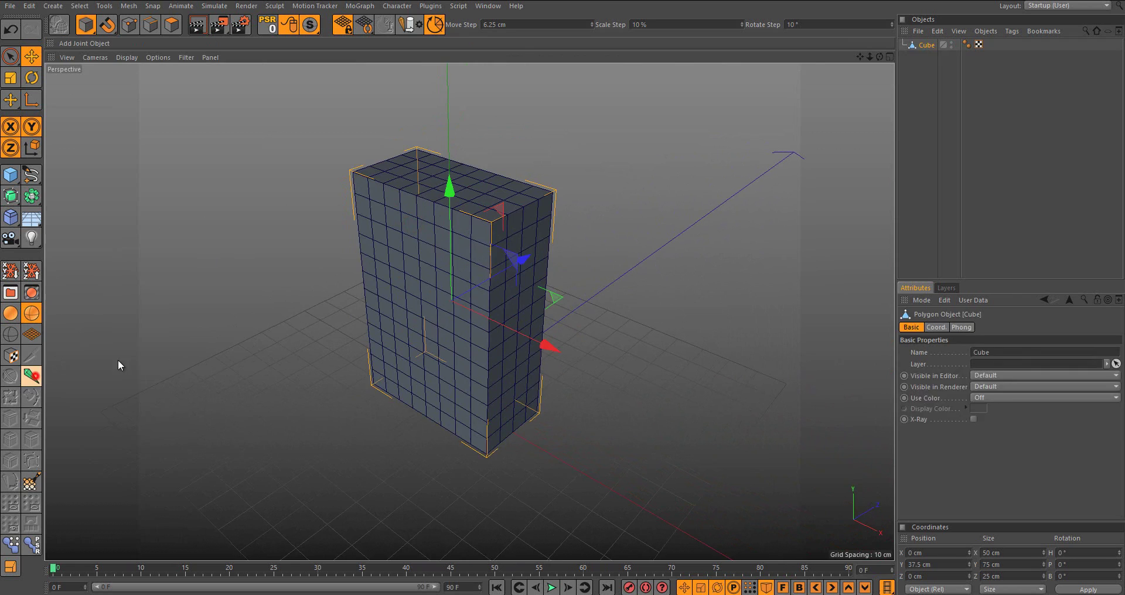
middle_click(559, 315)
middle_click(589, 423)
scroll(441, 338, up, 4)
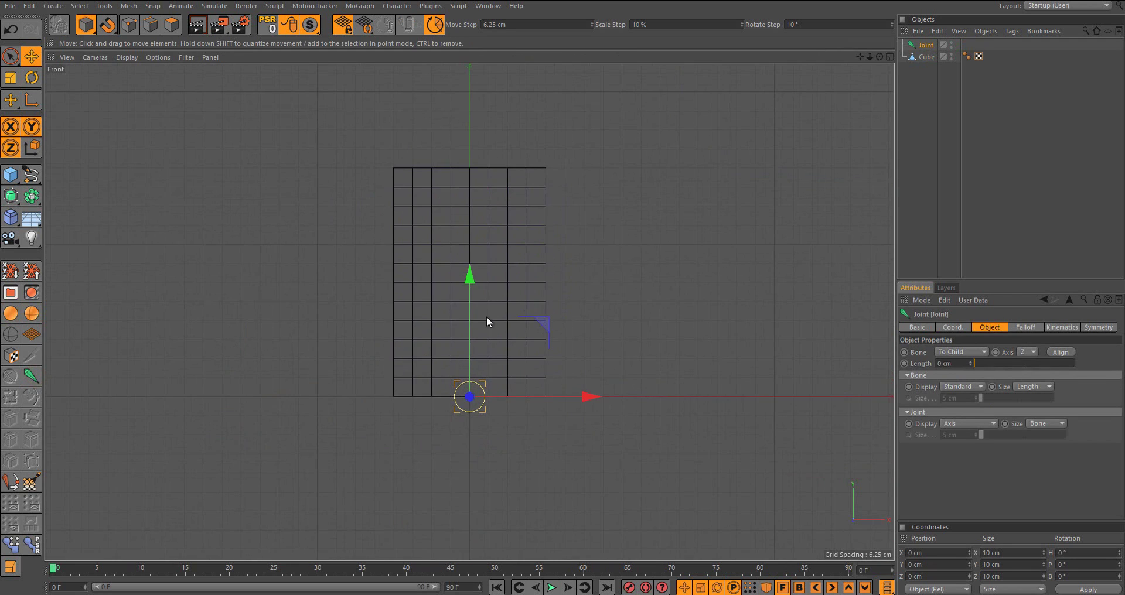
scroll(476, 343, up, 3)
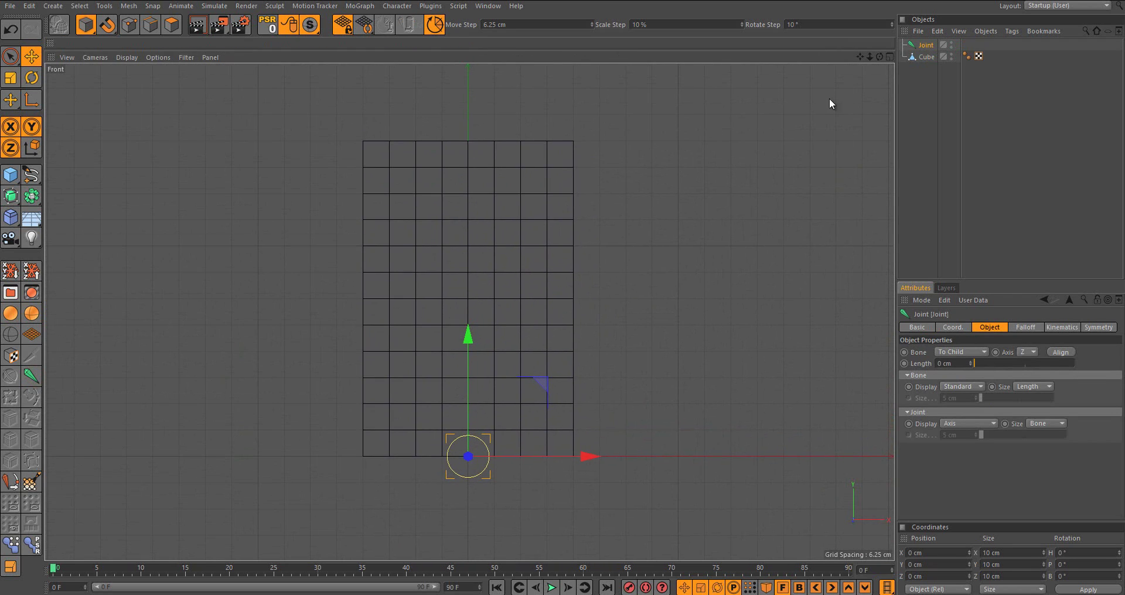
- Set the joint's bone display to None with custom size 3 cm, and its joint display to Sphere (Wire) with custom size 2 cm
click(968, 388)
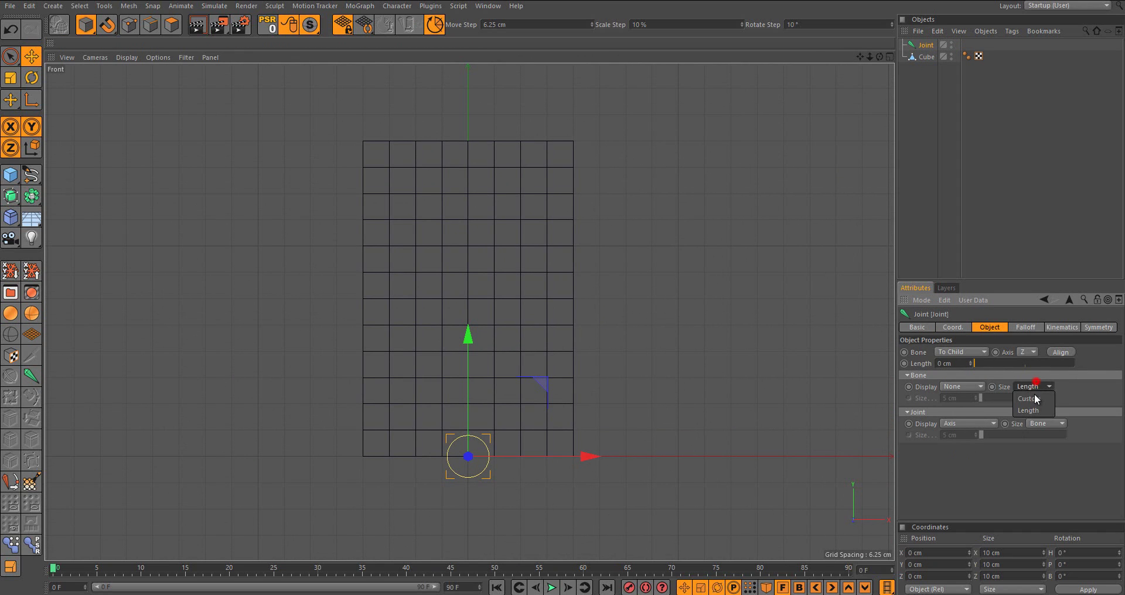
click(1033, 396)
scroll(959, 401, down, 2)
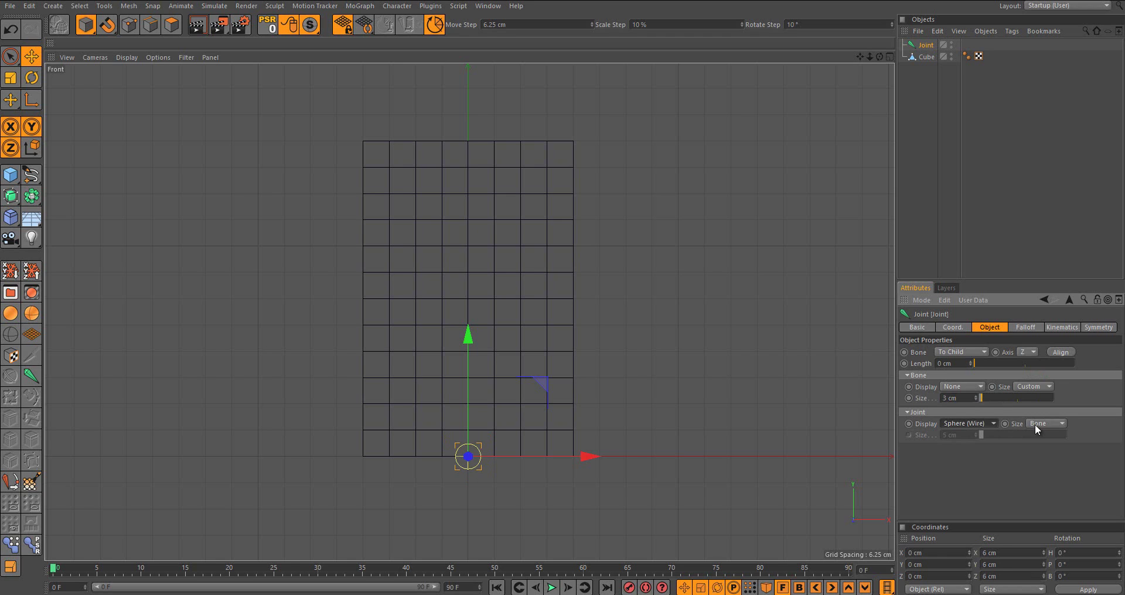
scroll(1035, 424, down, 1)
scroll(972, 435, down, 2)
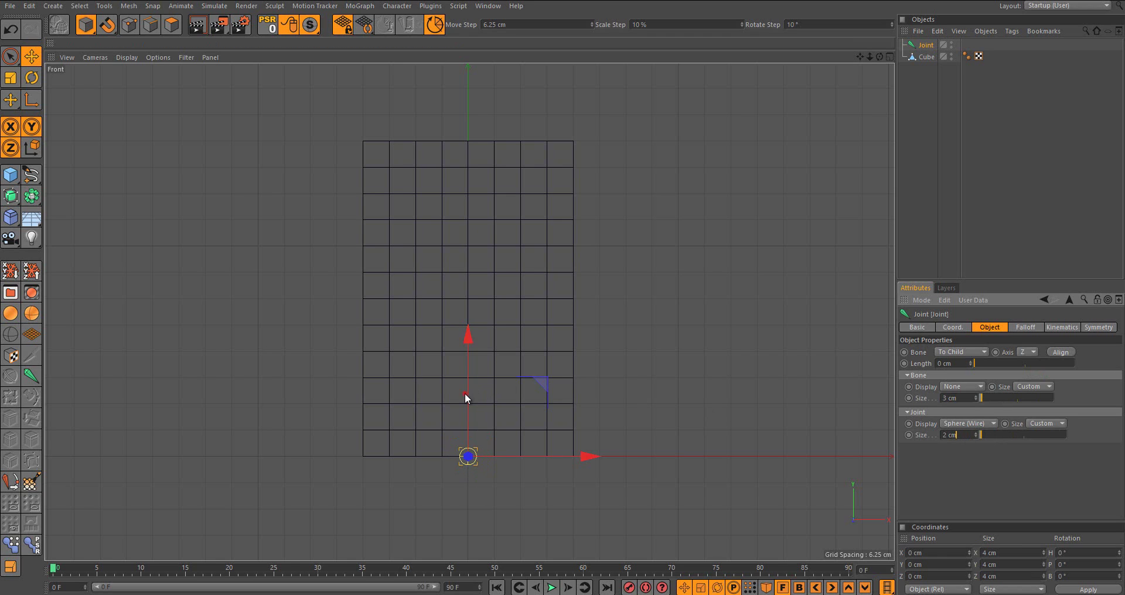
- Duplicate the joint upward twelve times in 6.25 cm steps, one on each grid line up to the cube's top at 75 cm
ctrl+drag(466, 393, 465, 323)
ctrl+click(466, 322)
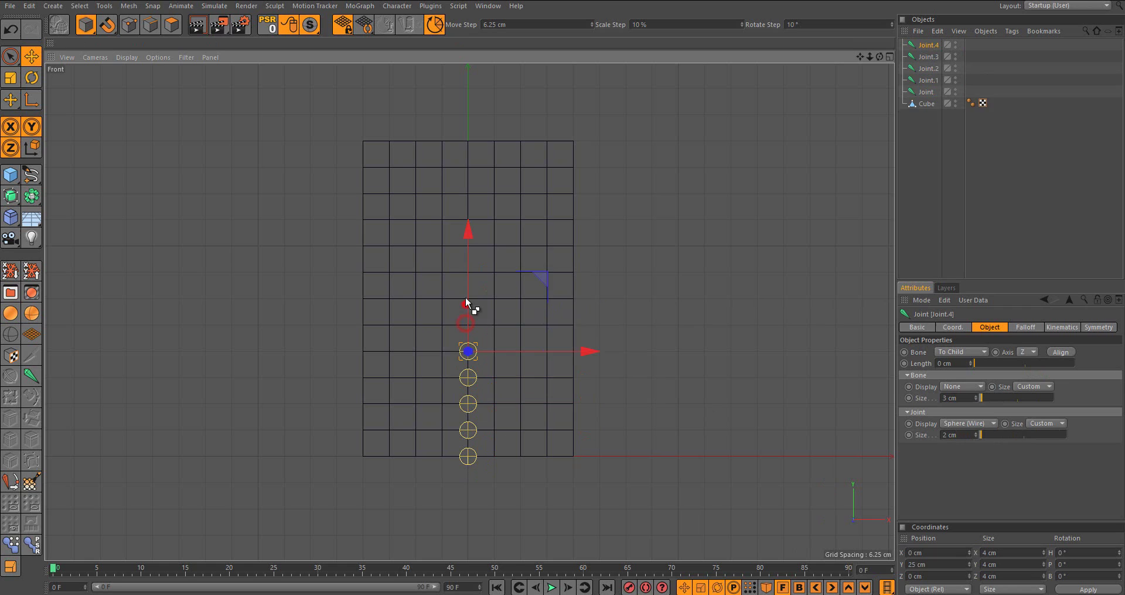
ctrl+click(466, 281)
ctrl+click(466, 252)
ctrl+click(467, 237)
ctrl+click(468, 219)
ctrl+click(468, 217)
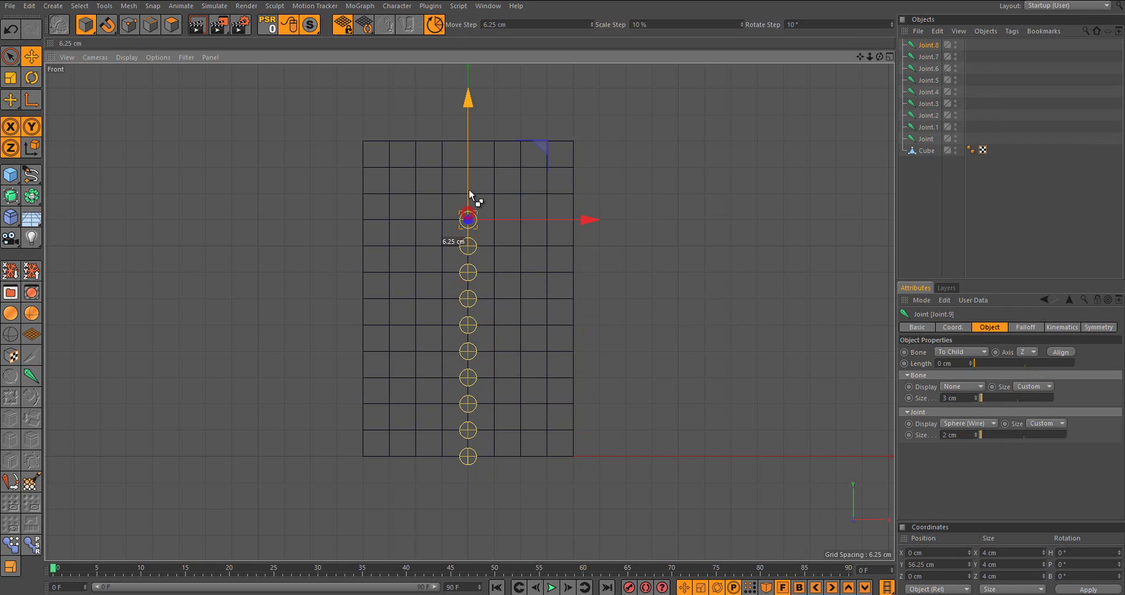
ctrl+click(467, 192)
ctrl+click(467, 166)
ctrl+click(468, 140)
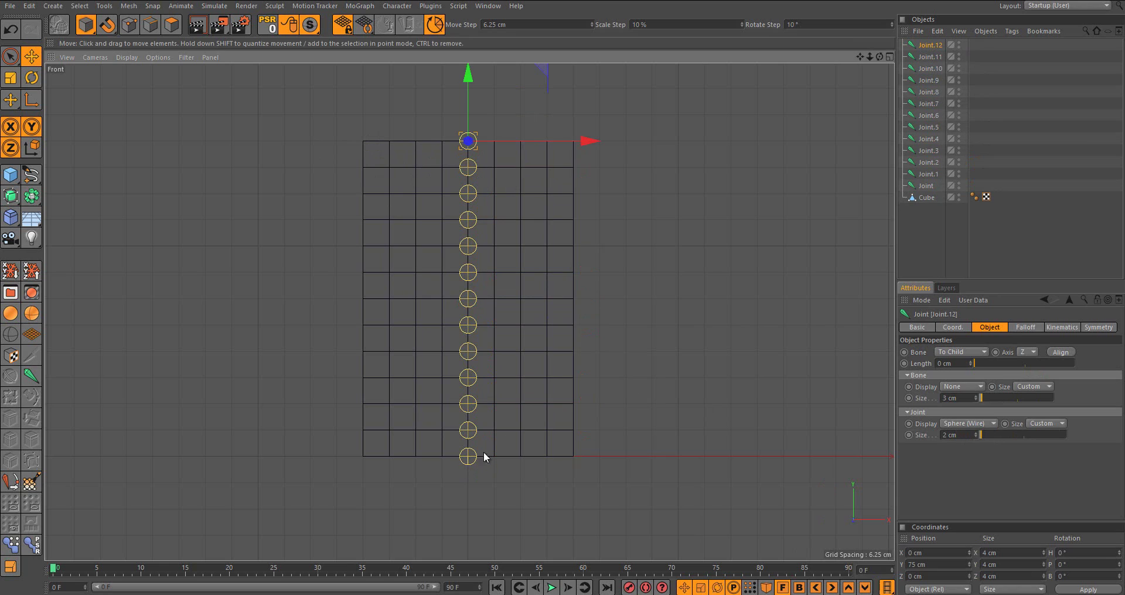
- Nest the joints into one parent-child chain running from Joint at the root to Joint.12 at the tip
drag(923, 50, 932, 69)
drag(930, 45, 928, 125)
drag(924, 47, 928, 95)
drag(931, 140, 922, 43)
drag(928, 163, 929, 46)
drag(928, 176, 926, 45)
drag(925, 183, 924, 183)
click(920, 201)
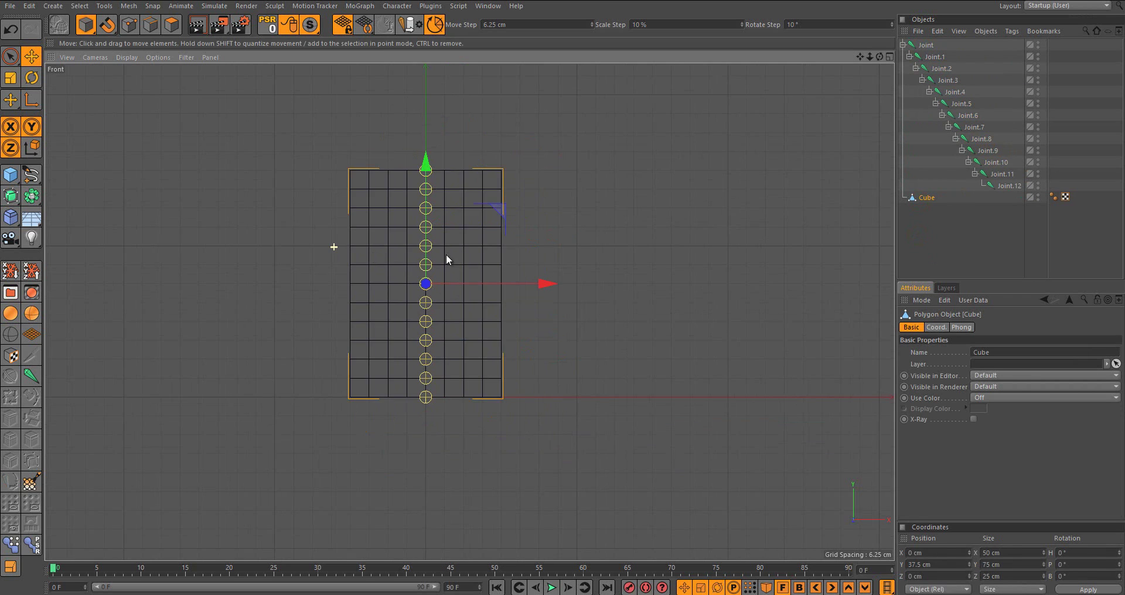
click(931, 249)
- Set the bone display to Standard for all joints in the chain
middle_click(371, 199)
middle_click(371, 199)
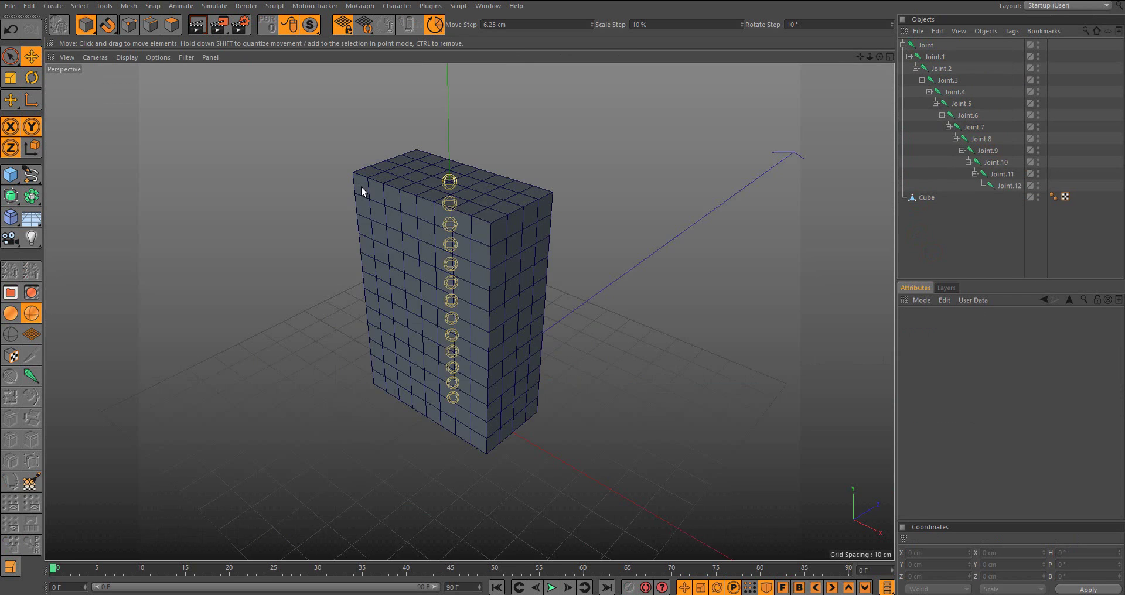
alt+drag(360, 188, 442, 236)
click(926, 42)
click(926, 45)
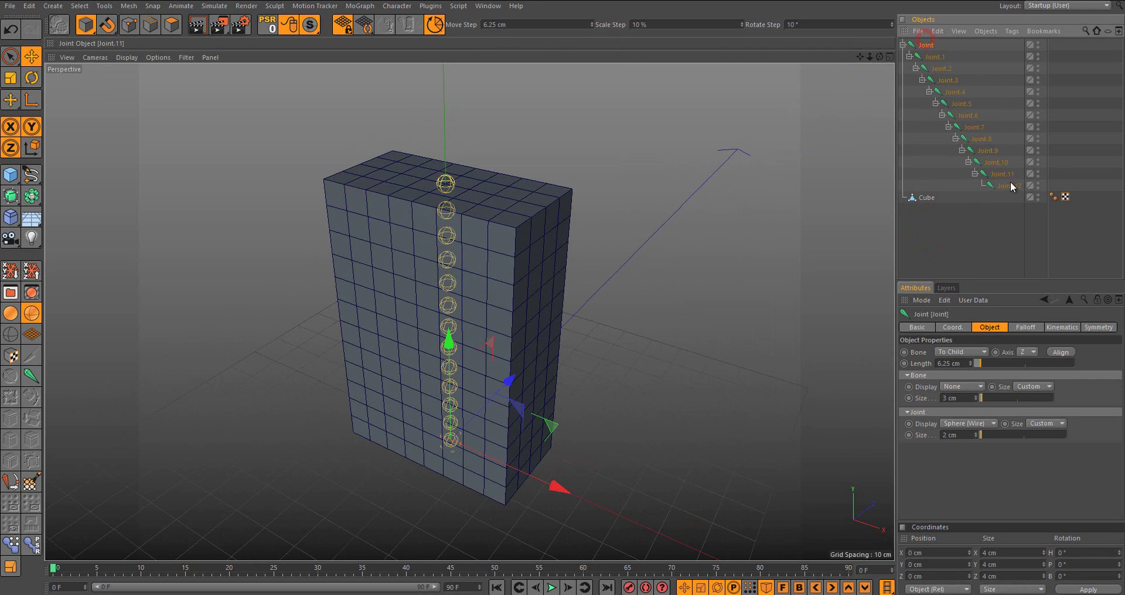
shift+click(1011, 185)
click(966, 389)
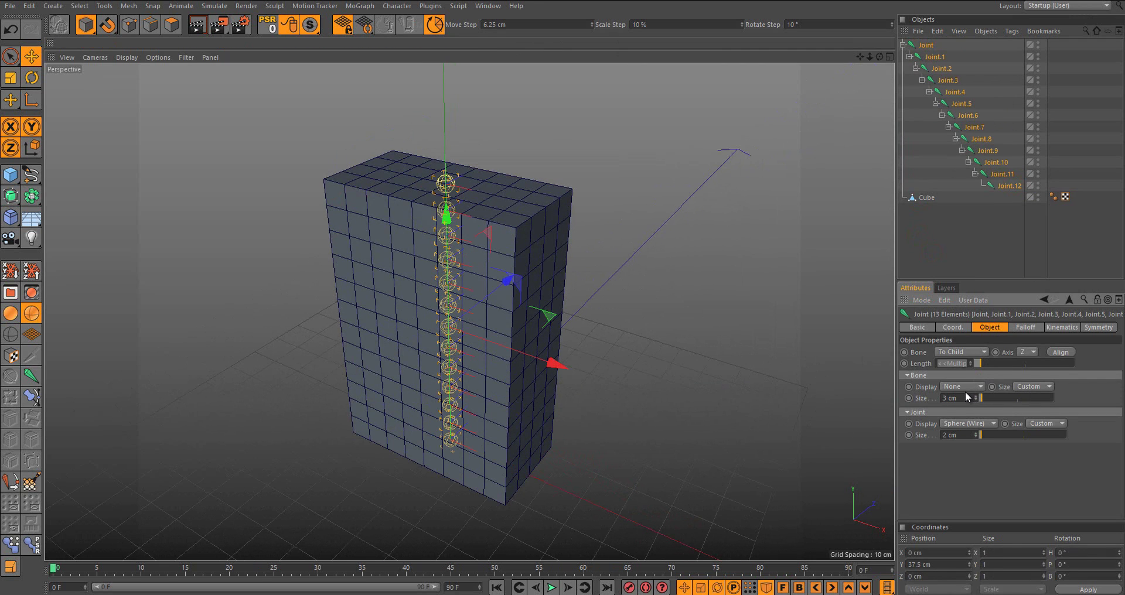
click(966, 390)
alt+drag(632, 308, 776, 334)
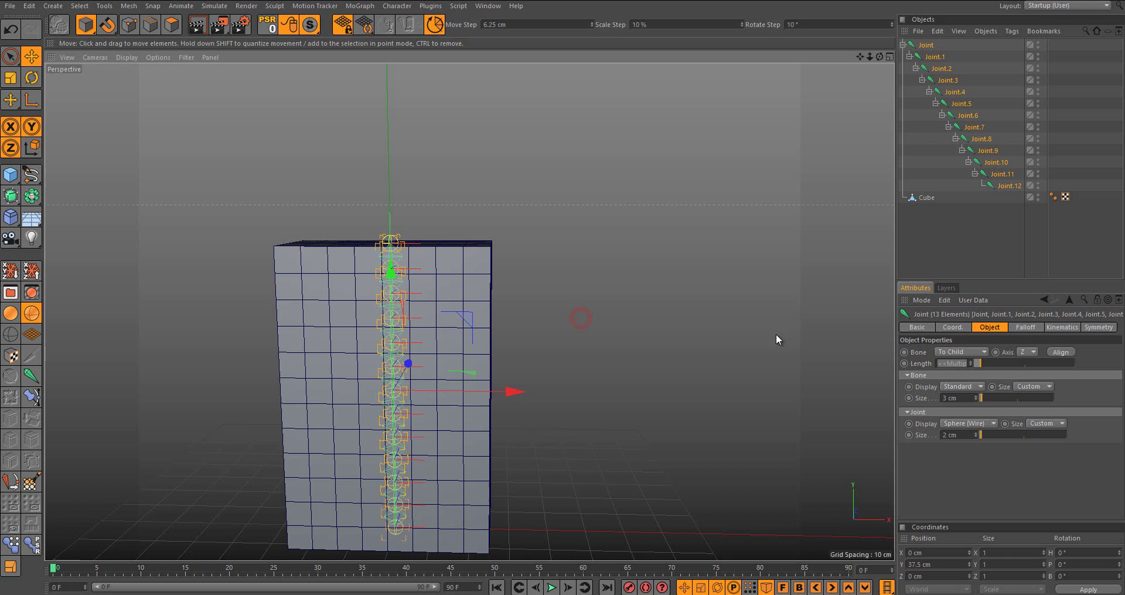
click(975, 401)
alt+drag(438, 296, 405, 317)
click(596, 201)
- Enable snapping
alt+middle_drag(418, 346, 476, 269)
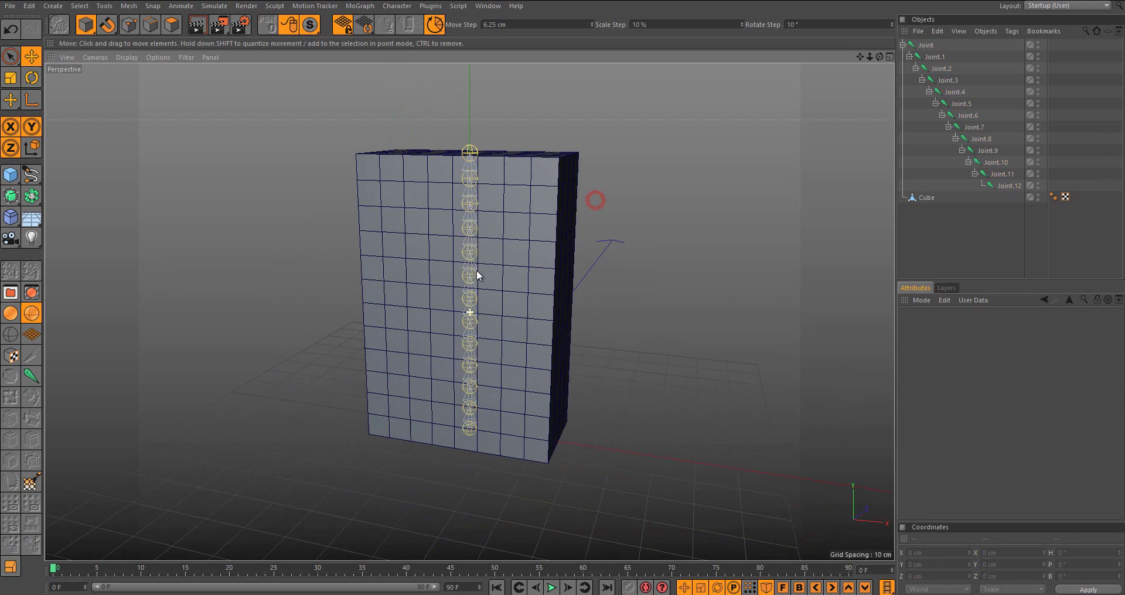
alt+drag(476, 271, 465, 274)
alt+right_drag(413, 271, 444, 270)
alt+middle_drag(445, 270, 422, 285)
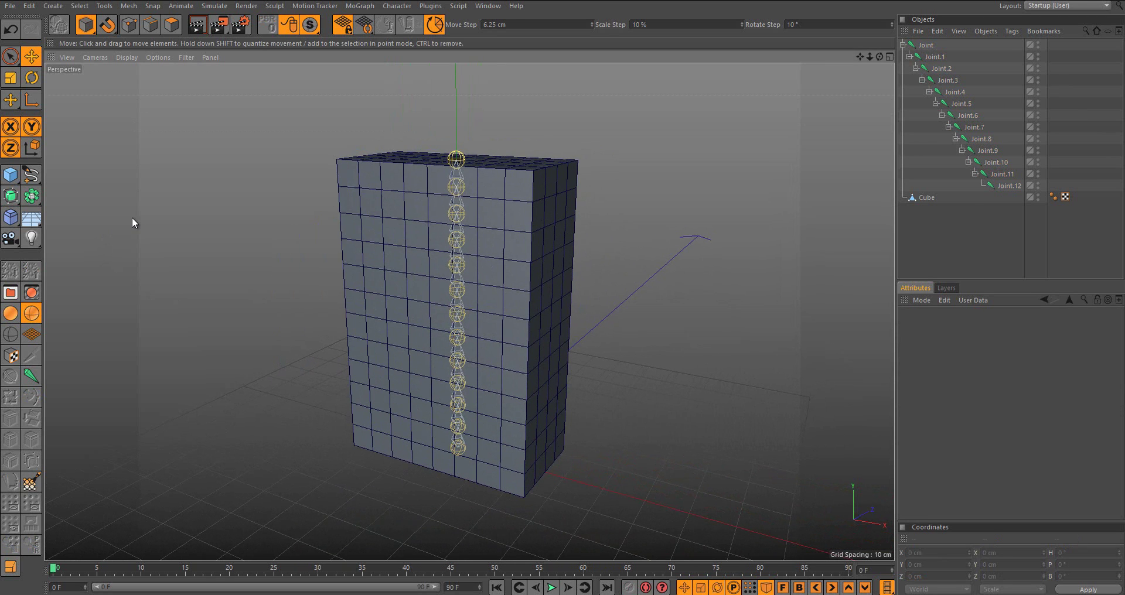
click(115, 28)
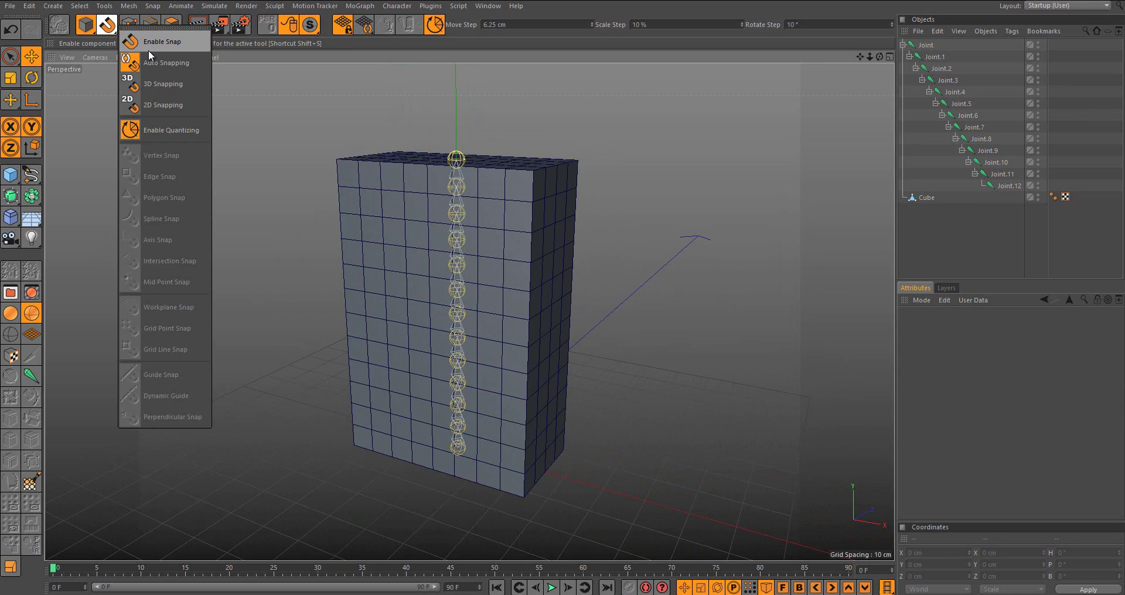
click(146, 43)
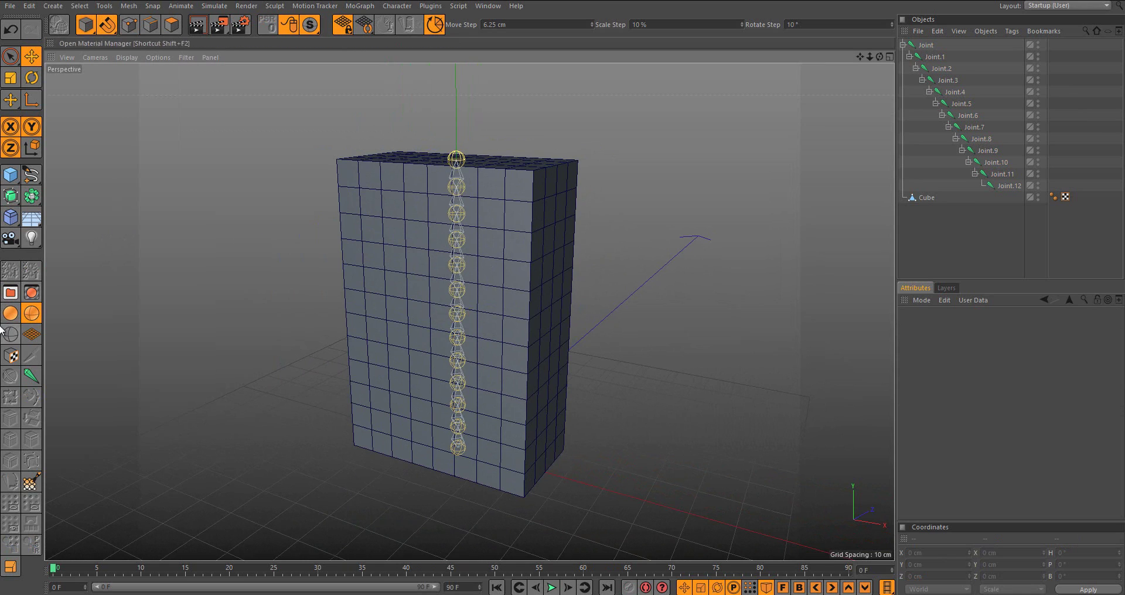
- Switch the interface layout to Startup and enlarge the viewport area
click(1060, 9)
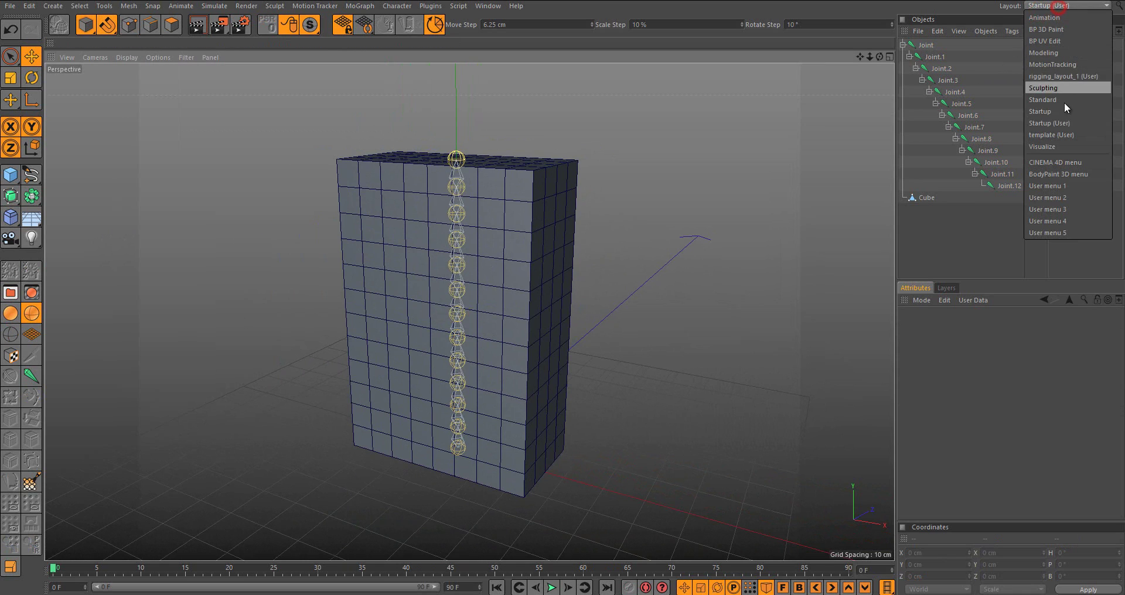
click(1047, 112)
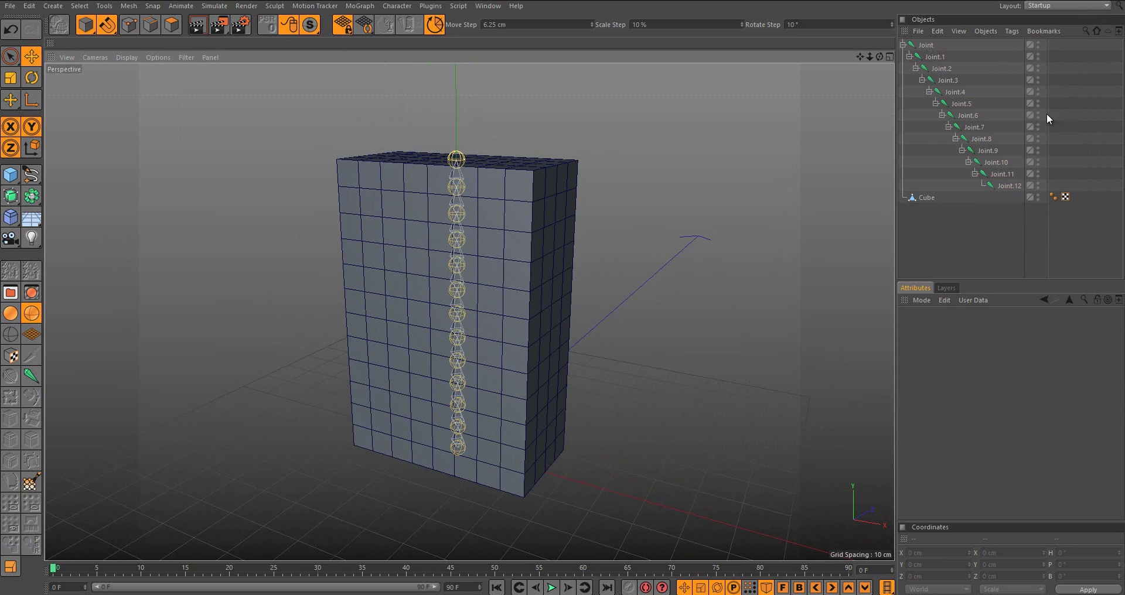
drag(13, 283, 93, 214)
alt+drag(381, 264, 445, 246)
alt+middle_drag(312, 224, 328, 259)
mouse_move(328, 259)
alt+mouse_down()
mouse_move(439, 173)
mouse_move(592, 286)
alt+mouse_up()
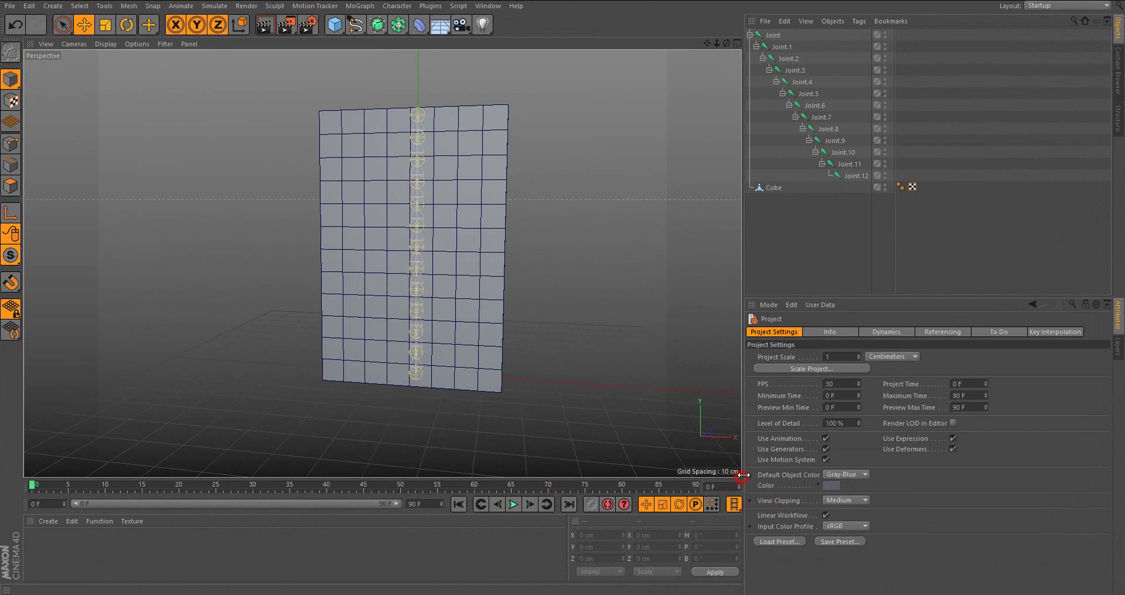
drag(743, 475, 855, 551)
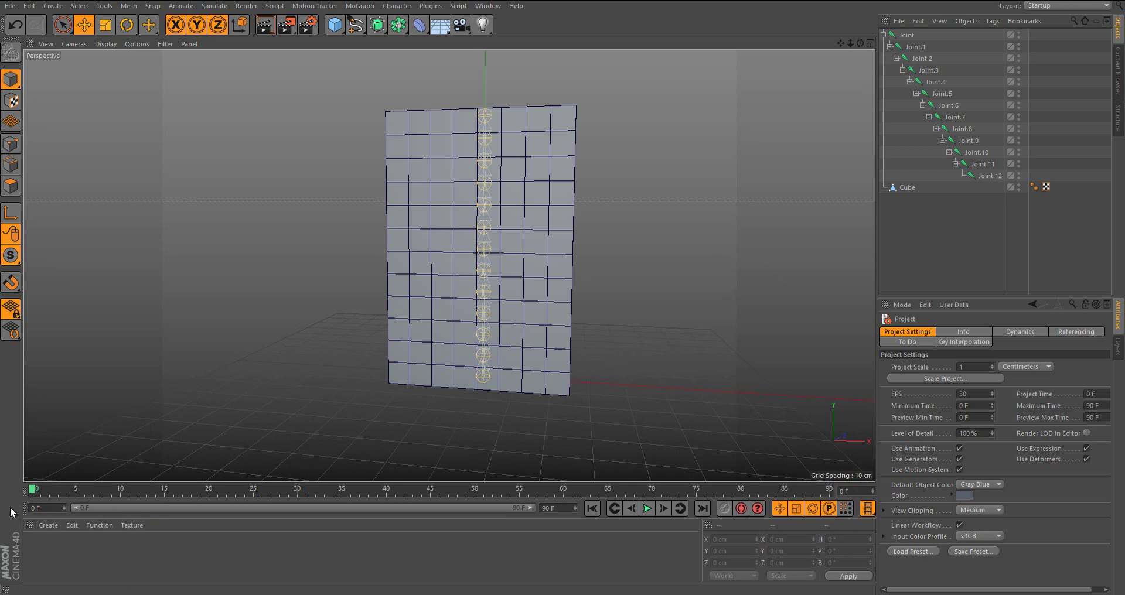
- Collapse the material and coordinate managers beneath the timeline to give the viewport more height
ctrl+click(28, 524)
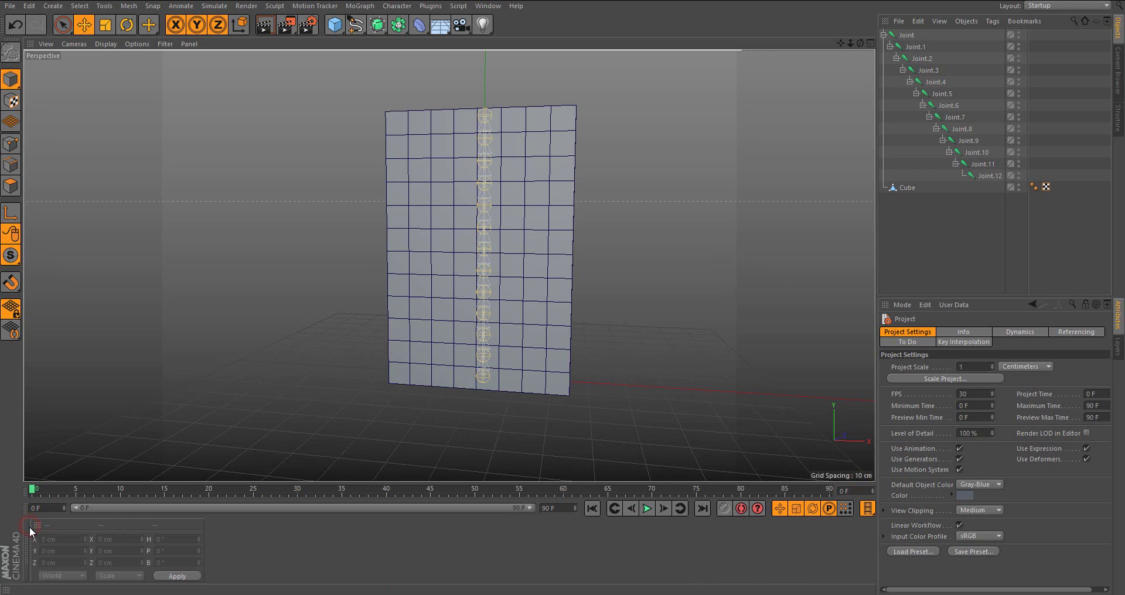
ctrl+click(34, 526)
alt+drag(445, 414, 445, 358)
alt+drag(428, 354, 417, 387)
alt+right_drag(413, 359, 423, 345)
alt+drag(423, 345, 497, 335)
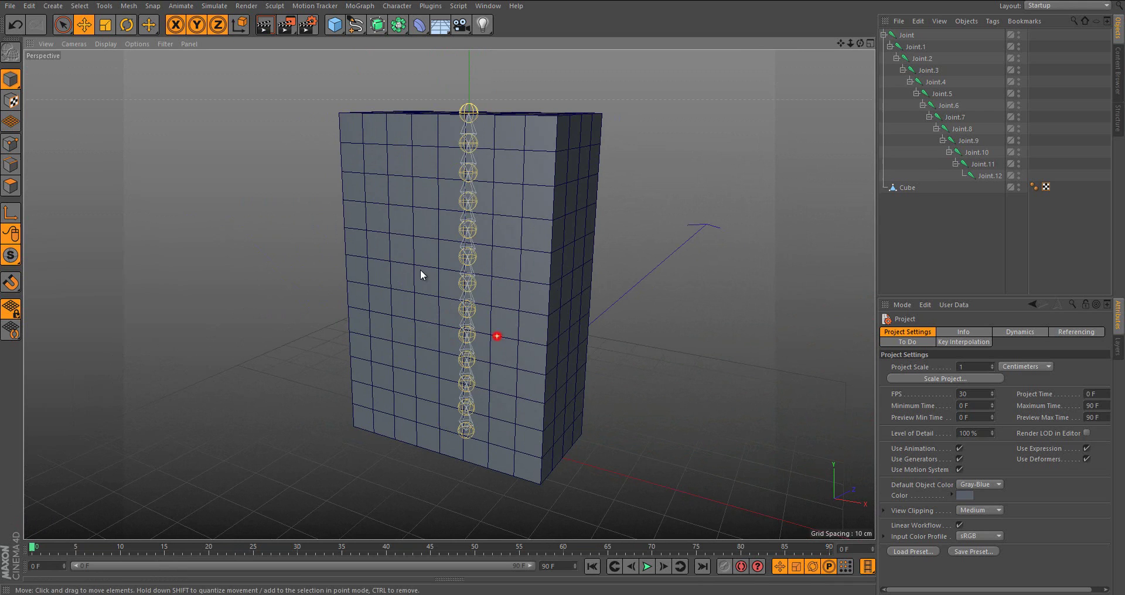
- Draw a three-point linear spline in the front view along the joint chain, from the root through the middle joint to the tip
click(355, 25)
click(406, 71)
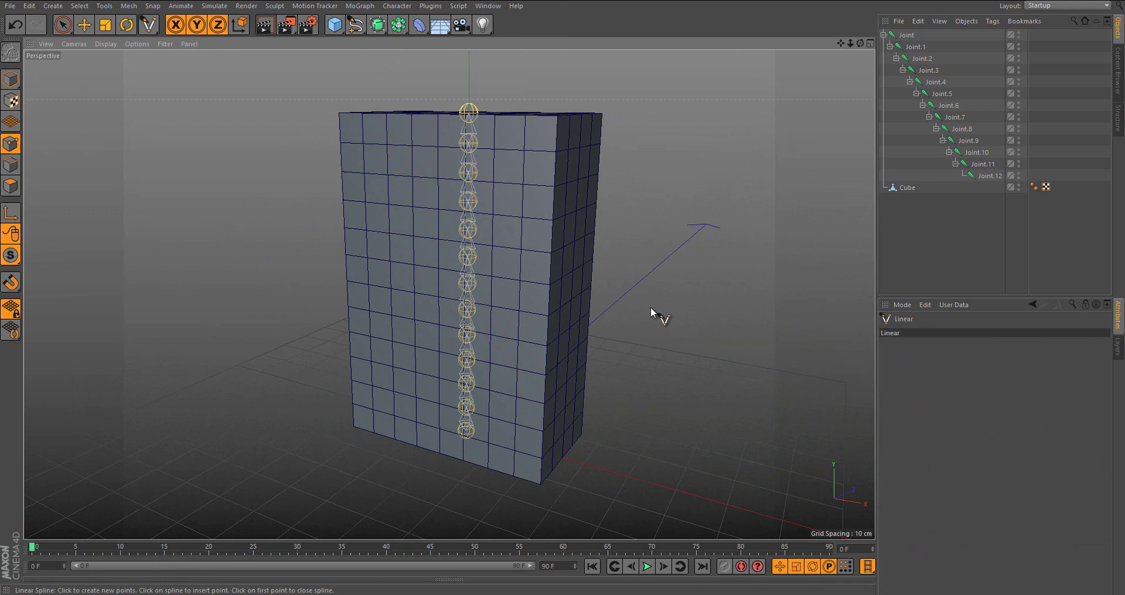
middle_click(650, 307)
middle_click(608, 370)
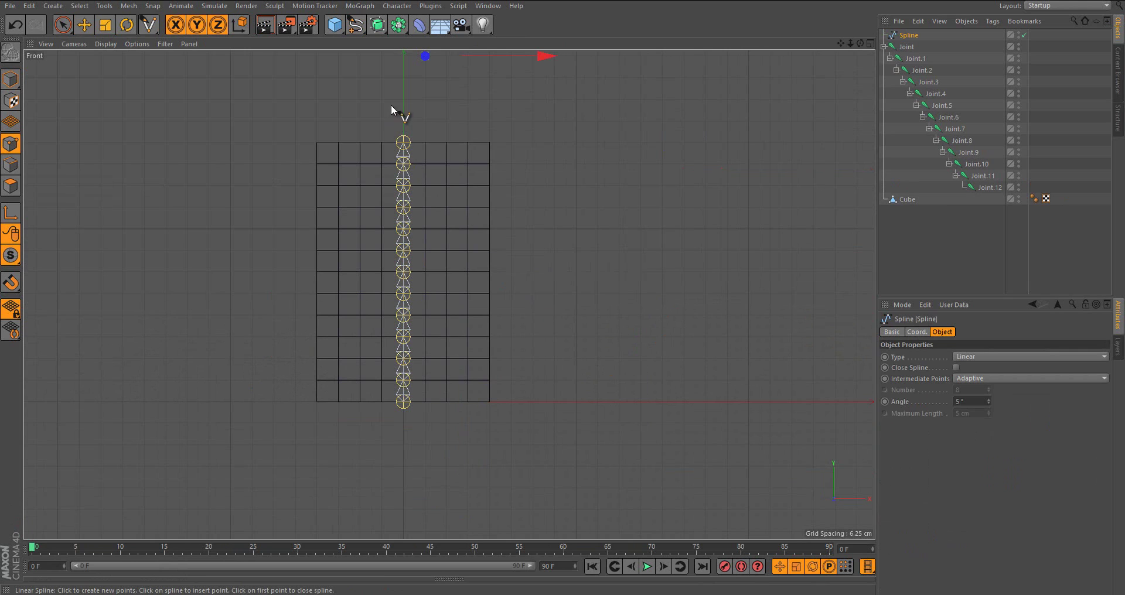
alt+middle_drag(391, 104, 396, 130)
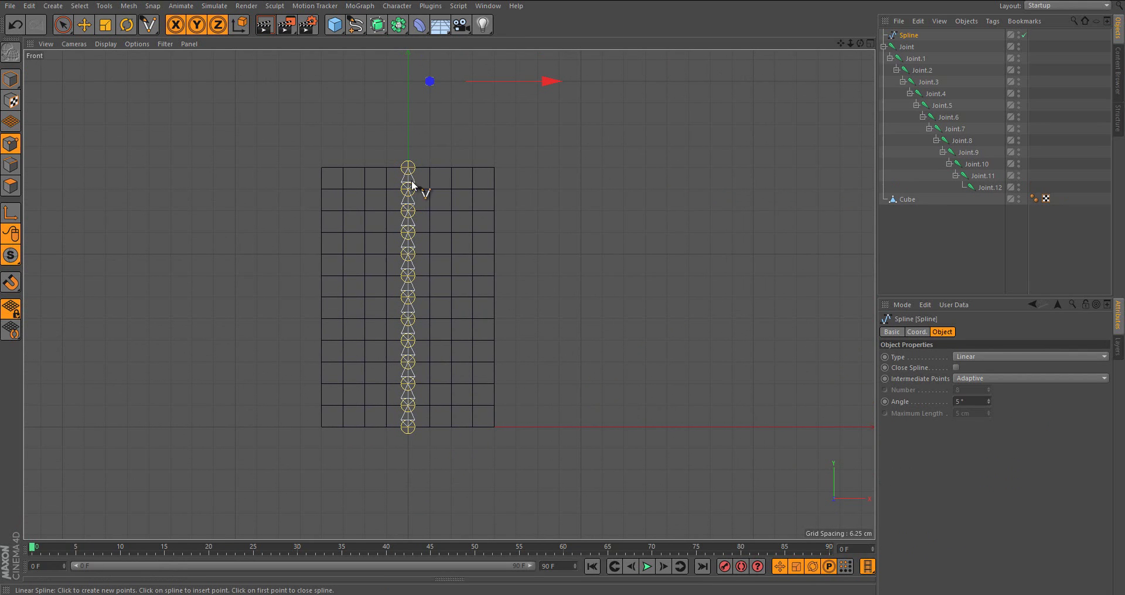
key(ctrl+z)
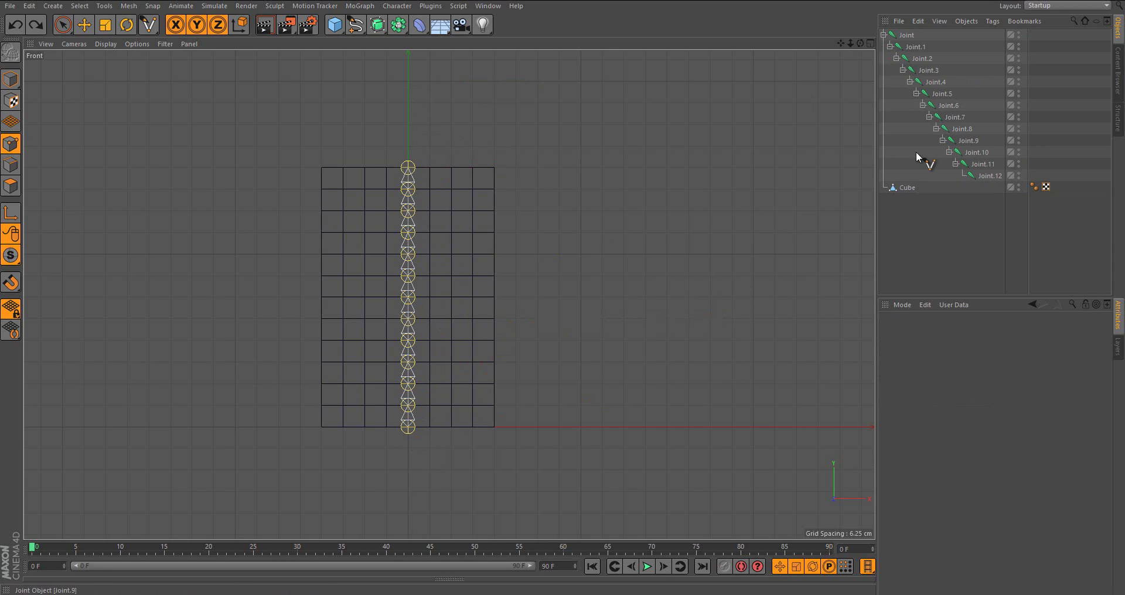
click(410, 429)
scroll(393, 285, up, 1)
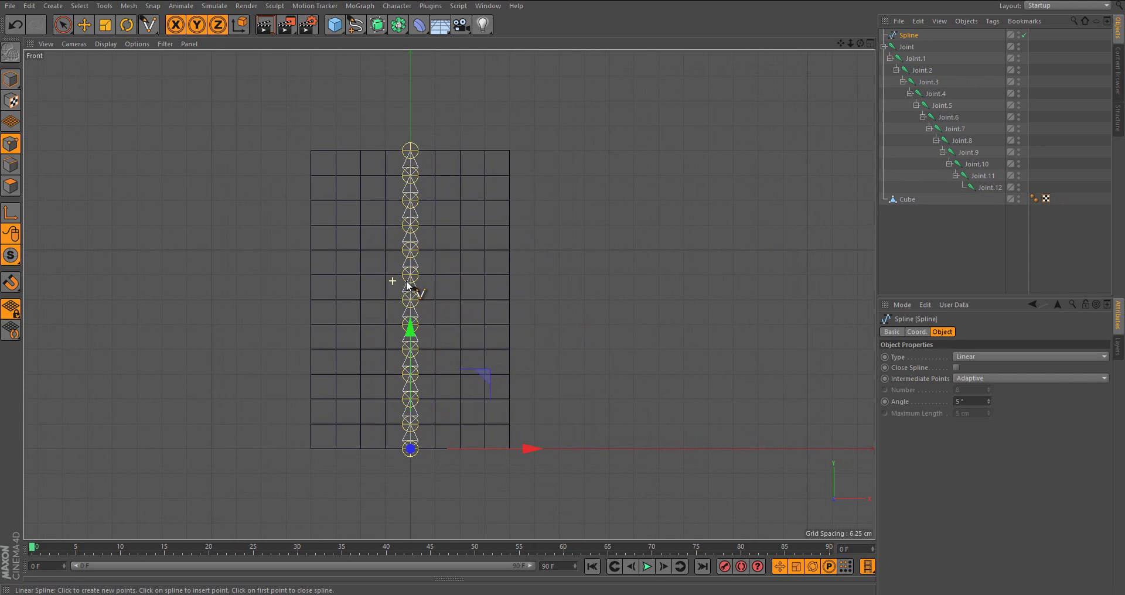
click(411, 301)
click(411, 151)
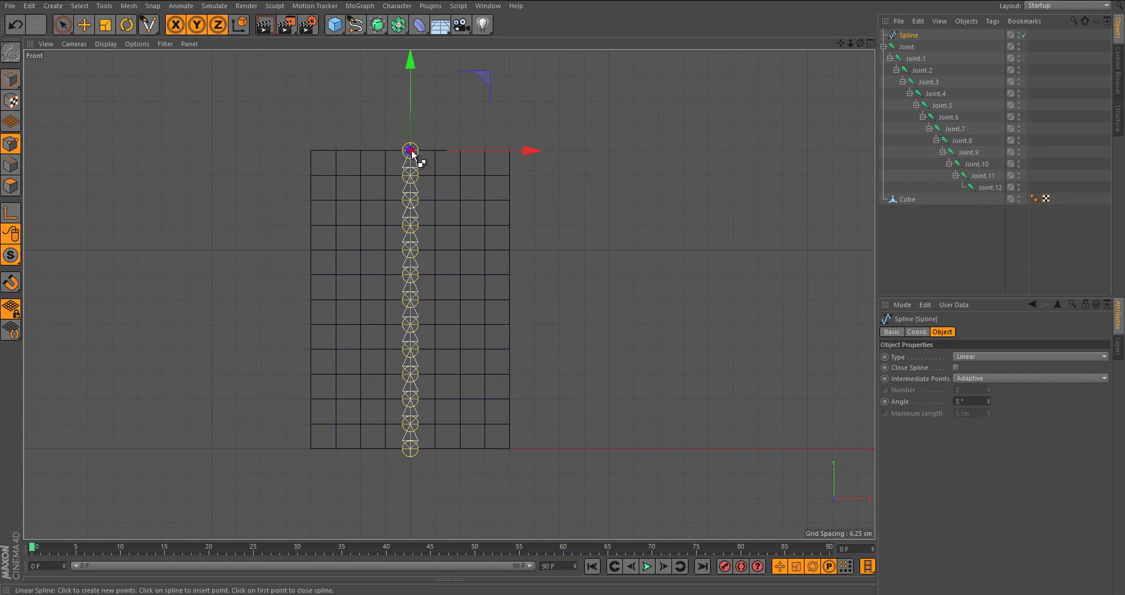
- Try moving the spline's uppermost point sideways, and undo the move
scroll(420, 273, down, 2)
scroll(400, 299, up, 3)
key(e)
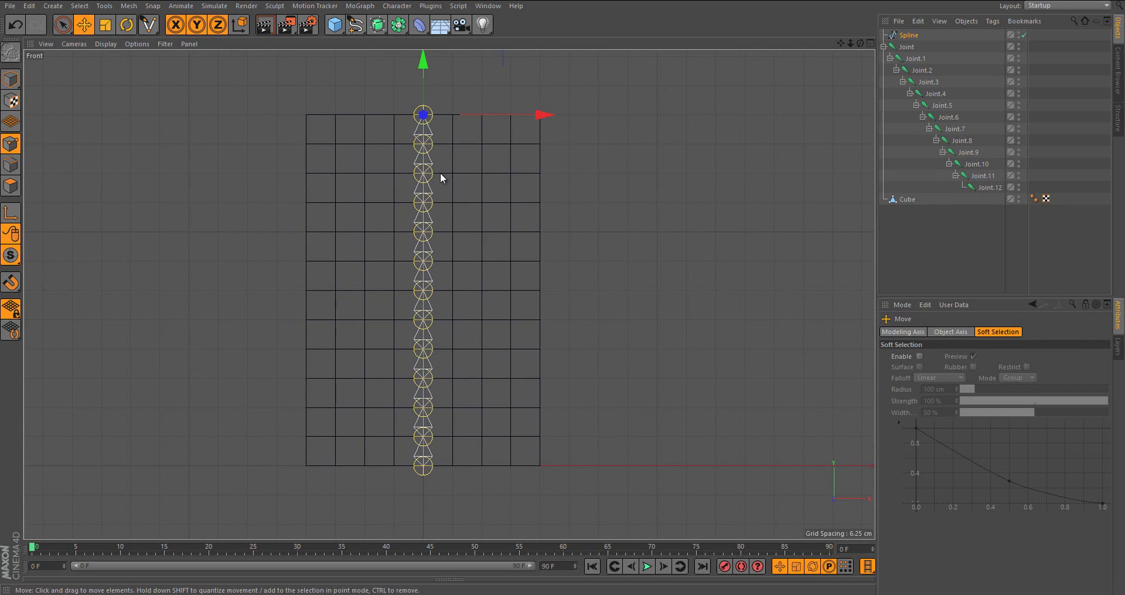
scroll(455, 169, down, 2)
drag(511, 140, 624, 141)
key(ctrl+z)
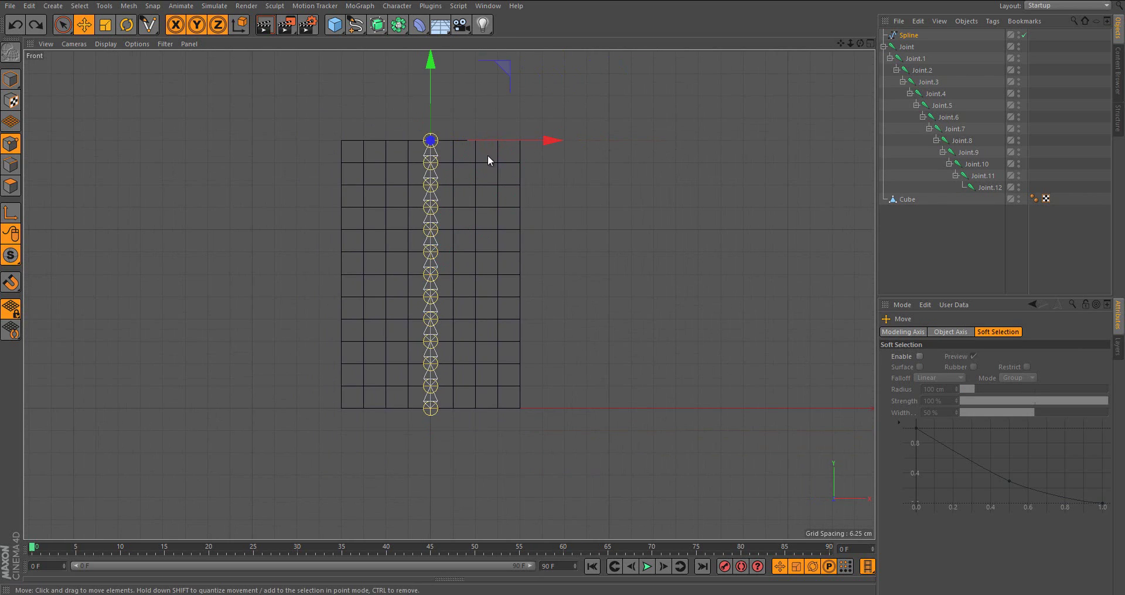
- Return to model mode and add an IK-Spline character tag to the root joint
click(10, 79)
right_click(907, 47)
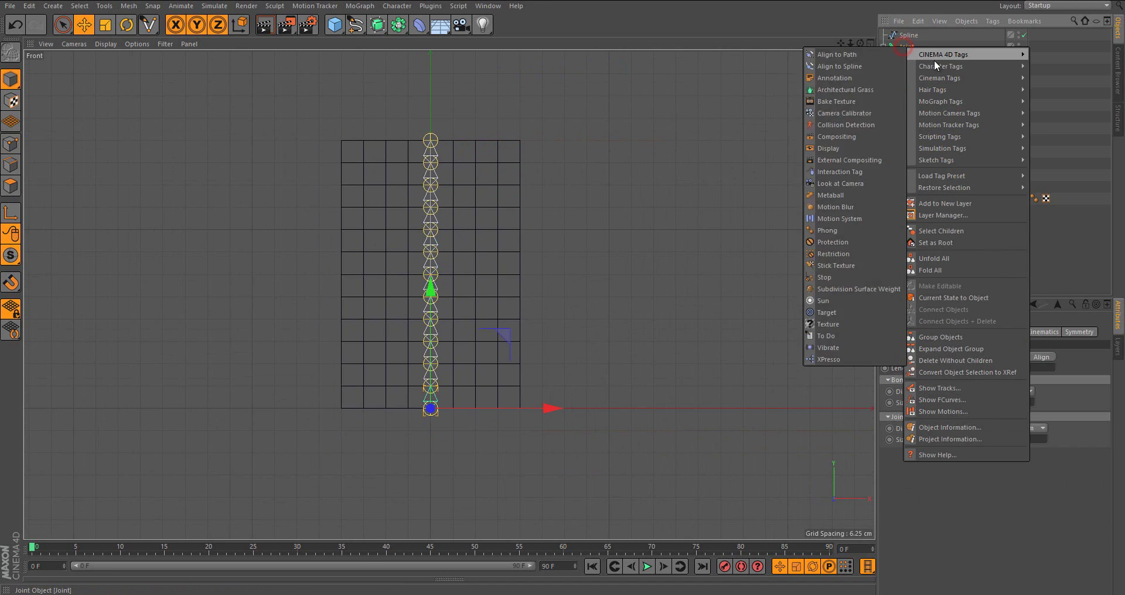
mouse_move(961, 66)
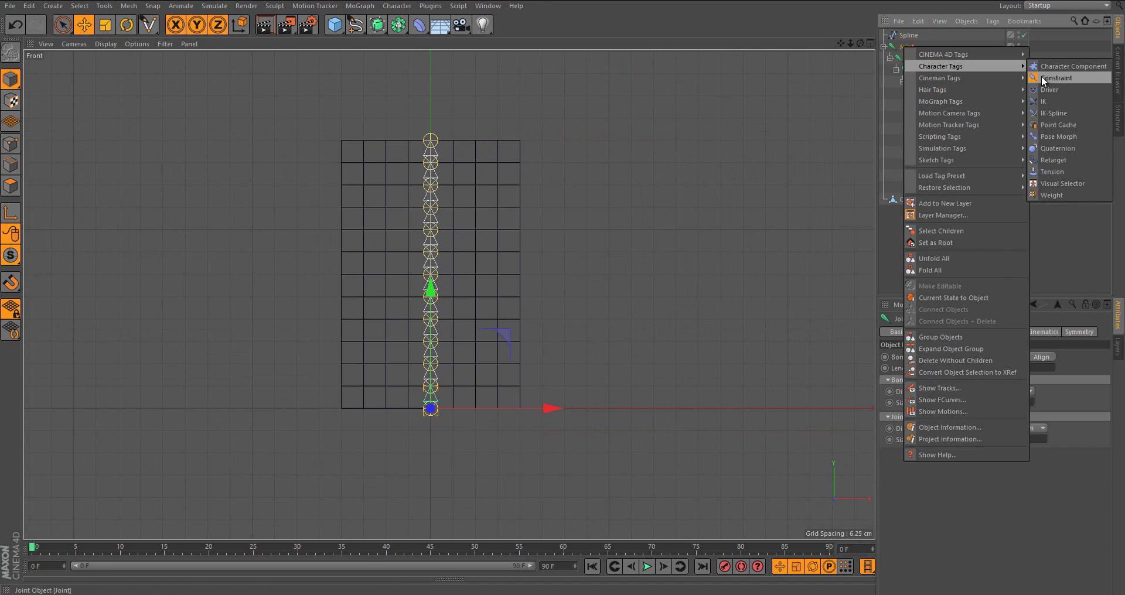
click(1050, 114)
- Set the IK-Spline tag's end joint to Joint.12 and its align axis to Y
click(922, 332)
drag(988, 187, 952, 376)
click(940, 381)
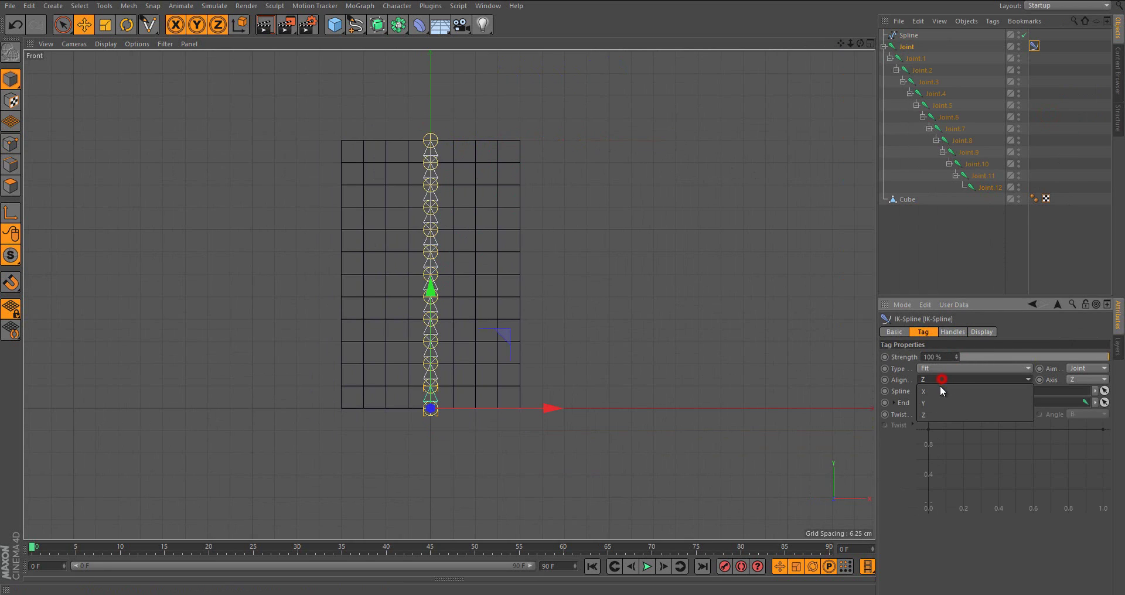
click(927, 406)
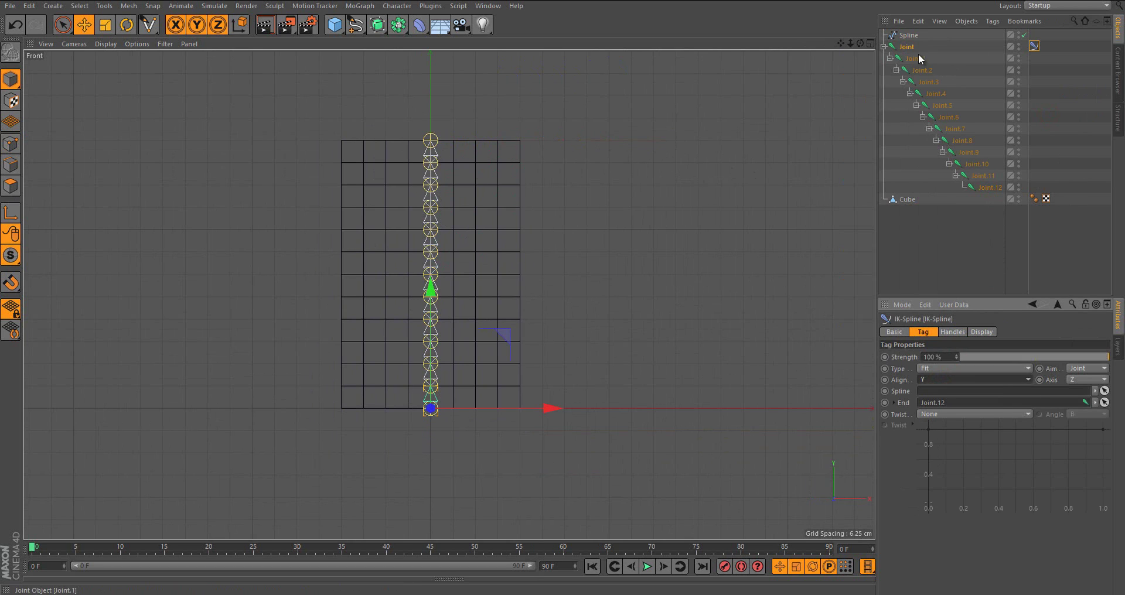
drag(648, 151, 611, 157)
key(ctrl+z)
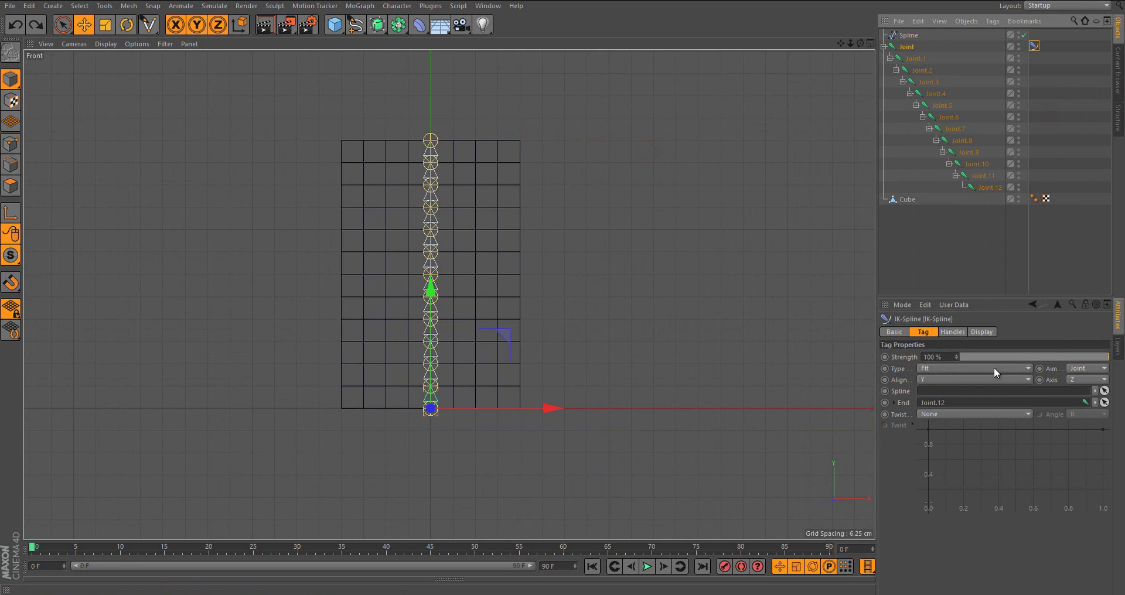
- Set the IK-Spline tag's type to Equal and its twist to World
click(931, 368)
click(939, 403)
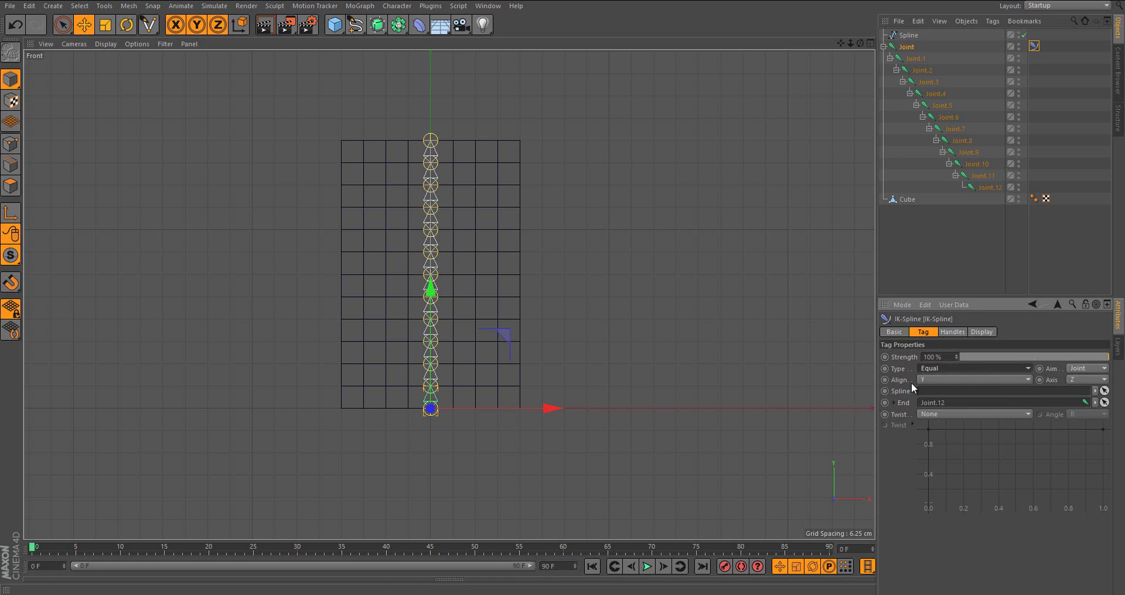
click(932, 415)
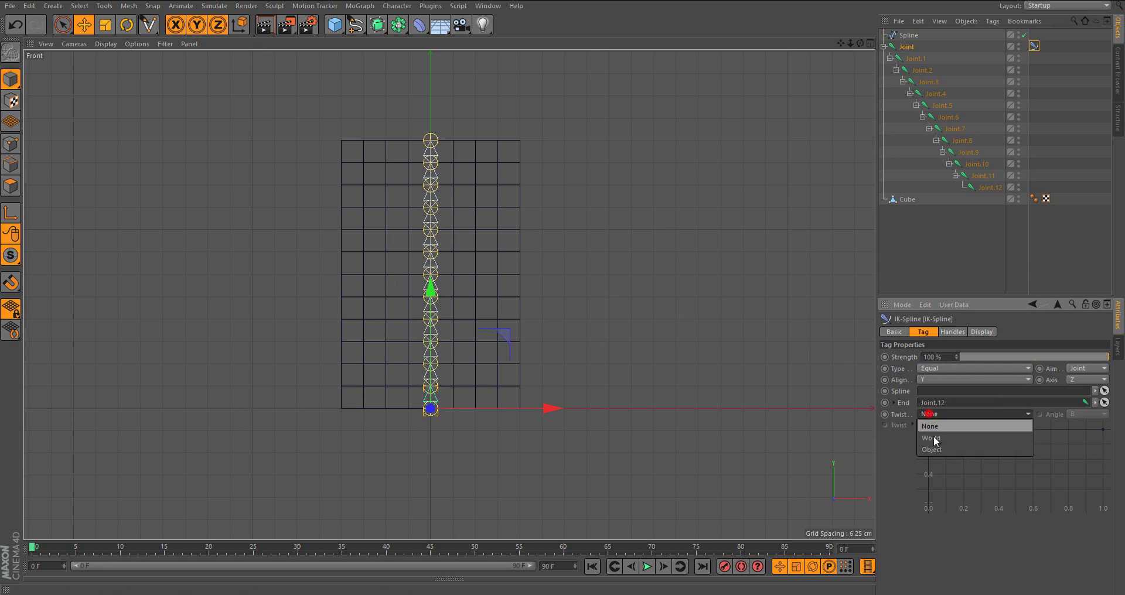
click(934, 439)
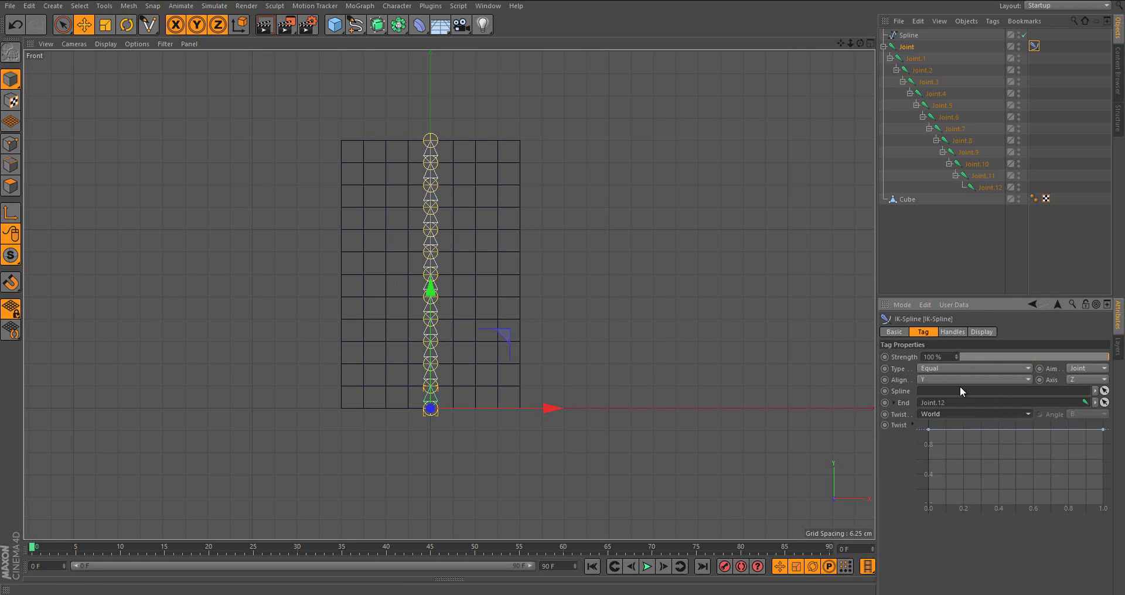
- Assign the drawn spline as the guiding spline of the IK-Spline tag
drag(902, 36, 915, 247)
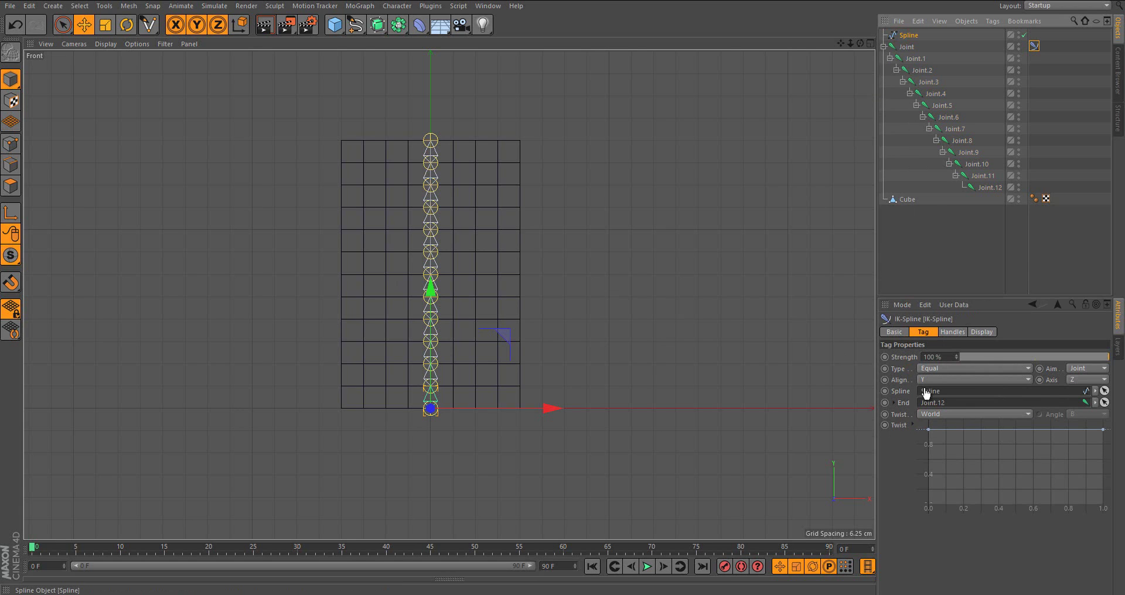
drag(928, 391, 927, 391)
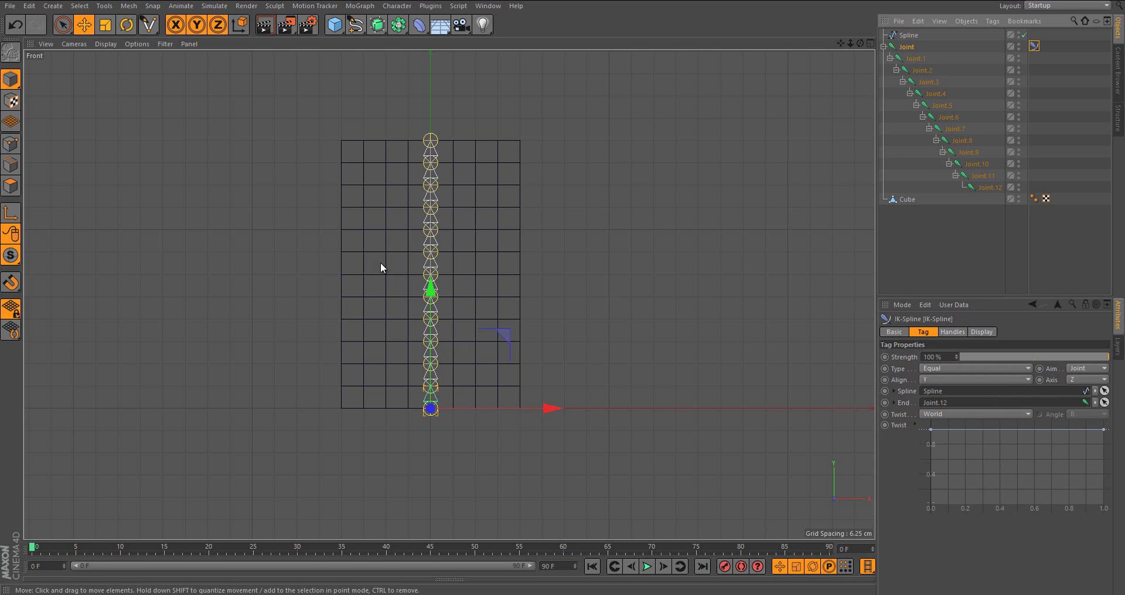
alt+middle_drag(476, 291, 414, 255)
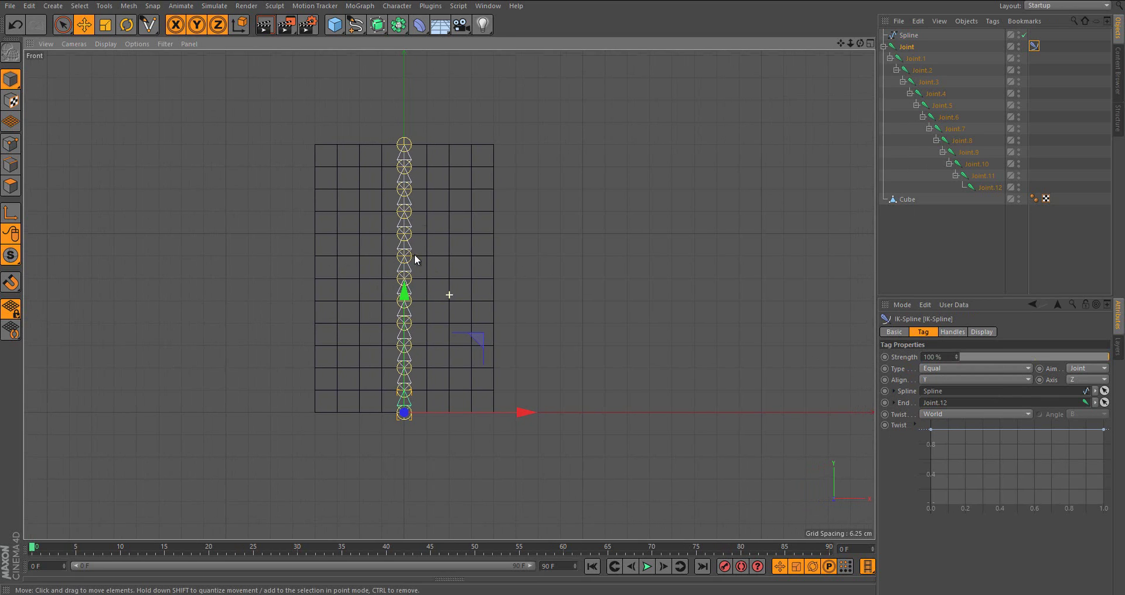
- Add IK-Spline handles for indices 0, 1 and 2, and create a null for each handle
click(953, 332)
click(917, 357)
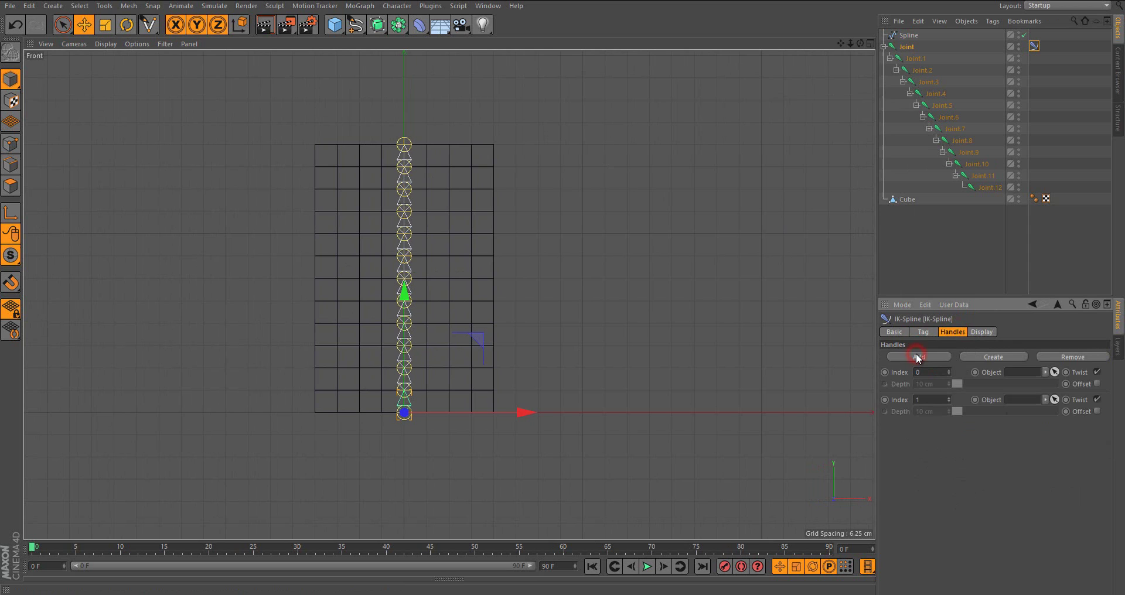
click(917, 355)
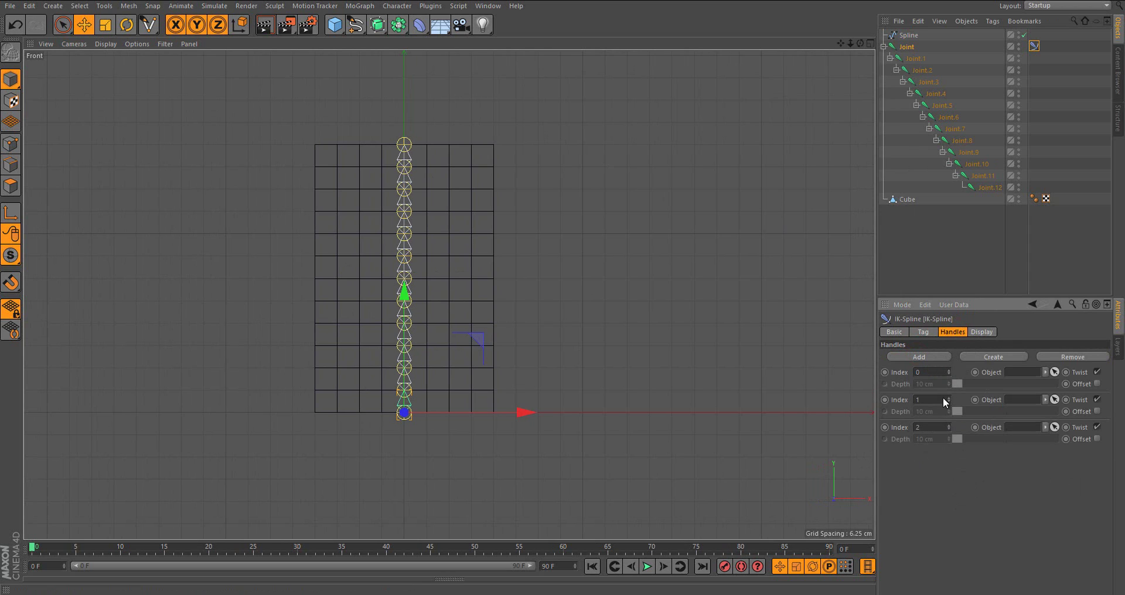
click(1001, 355)
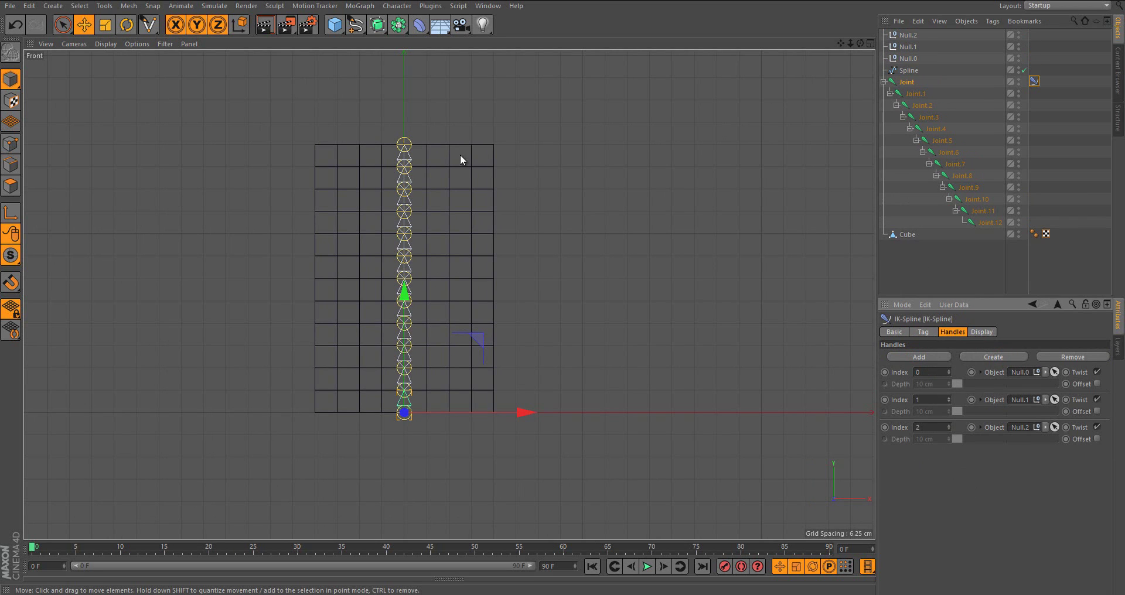
- Examine the spline's middle and lowest points in point mode, and return to model mode
click(909, 70)
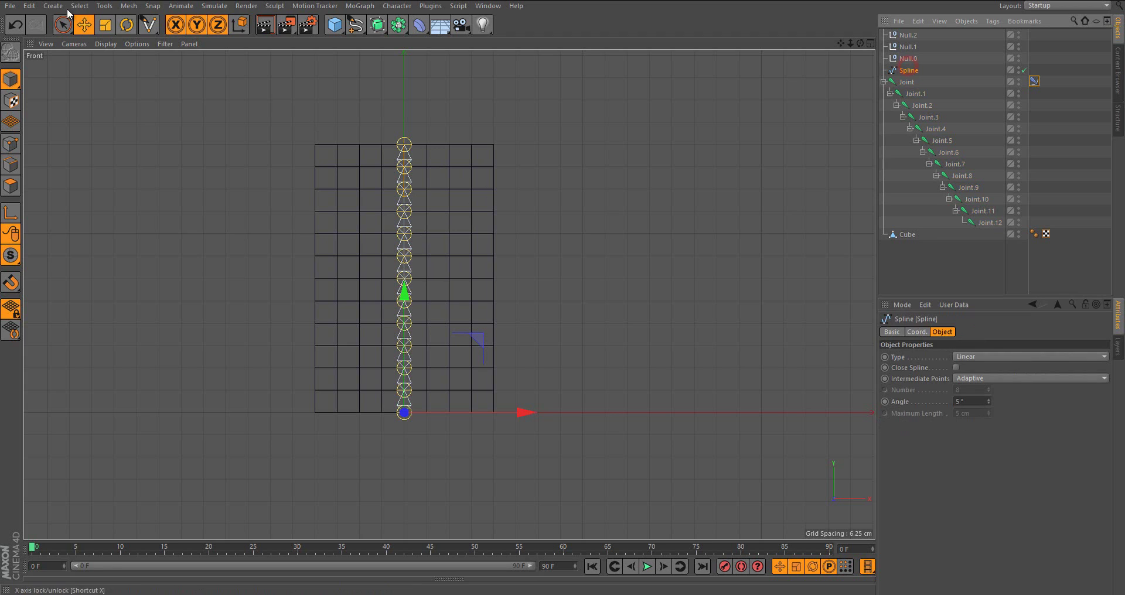
click(11, 143)
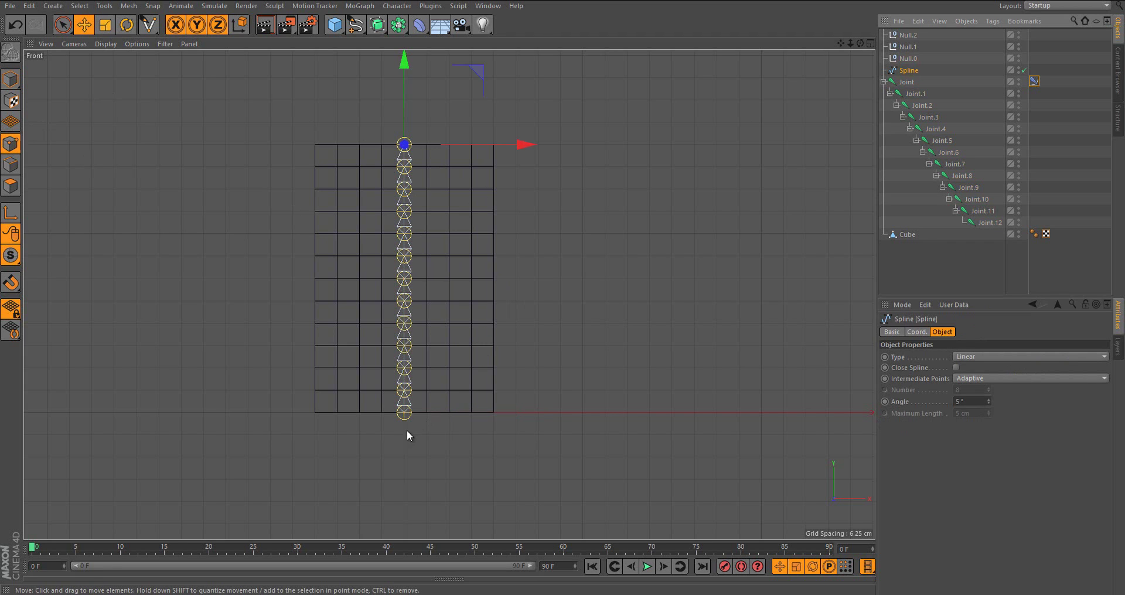
drag(633, 270, 811, 265)
key(ctrl+z)
key(9)
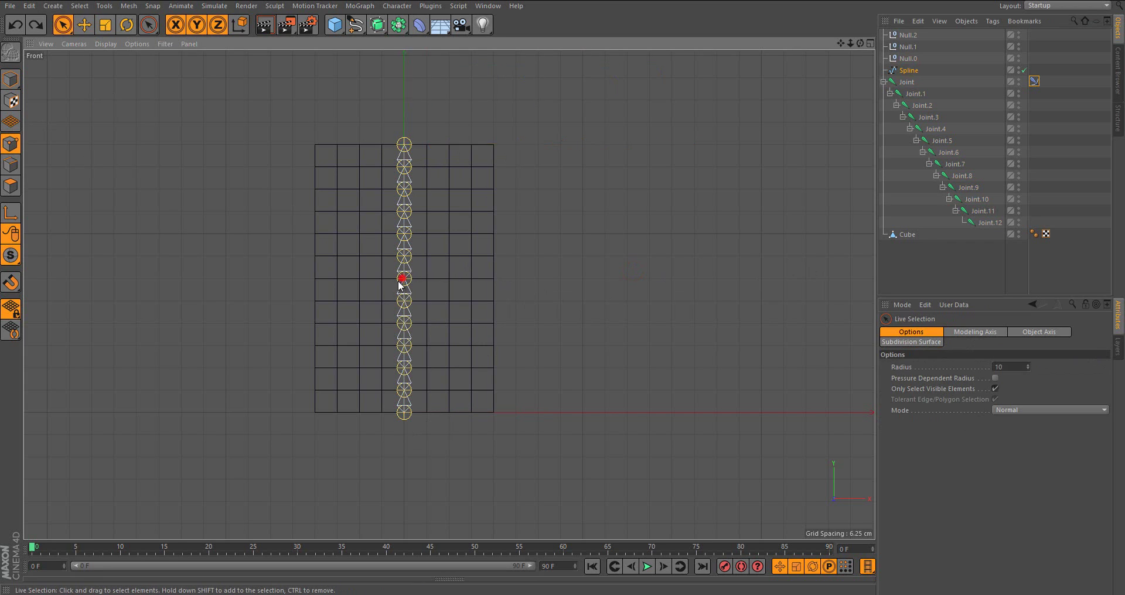
click(404, 278)
click(404, 413)
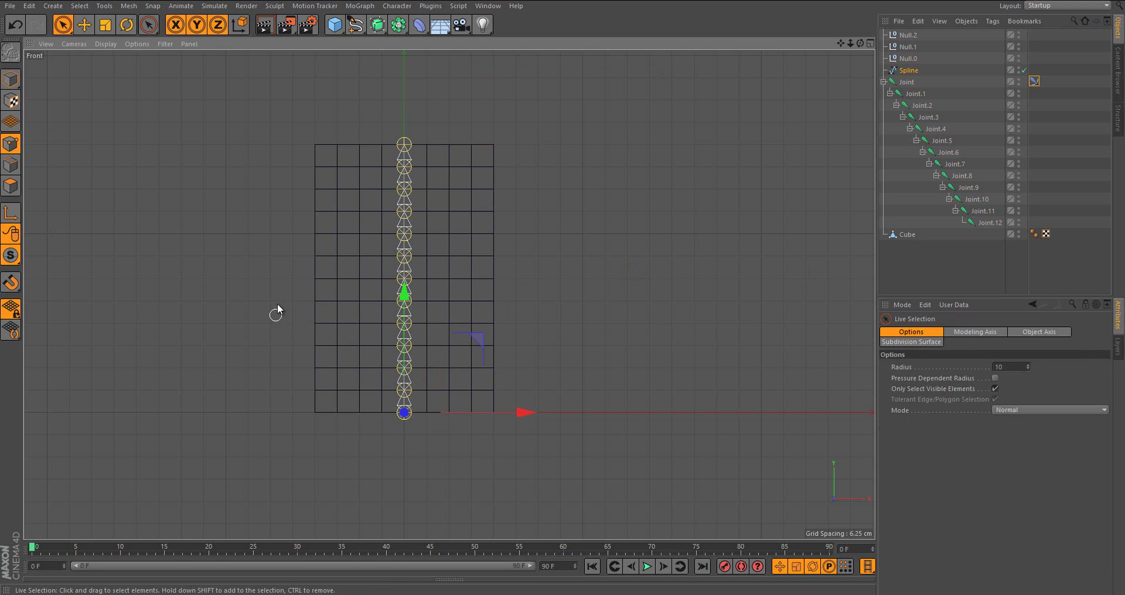
key(e)
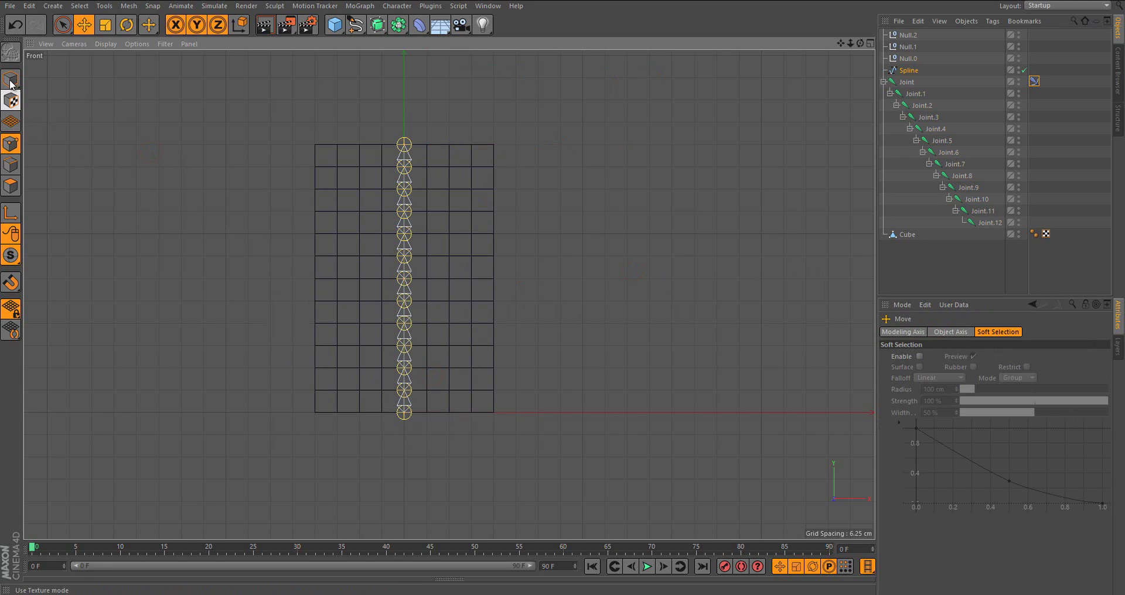
click(11, 79)
- Test the rig by moving the middle handle null, Null.1, off the chain, and undo the move
click(909, 47)
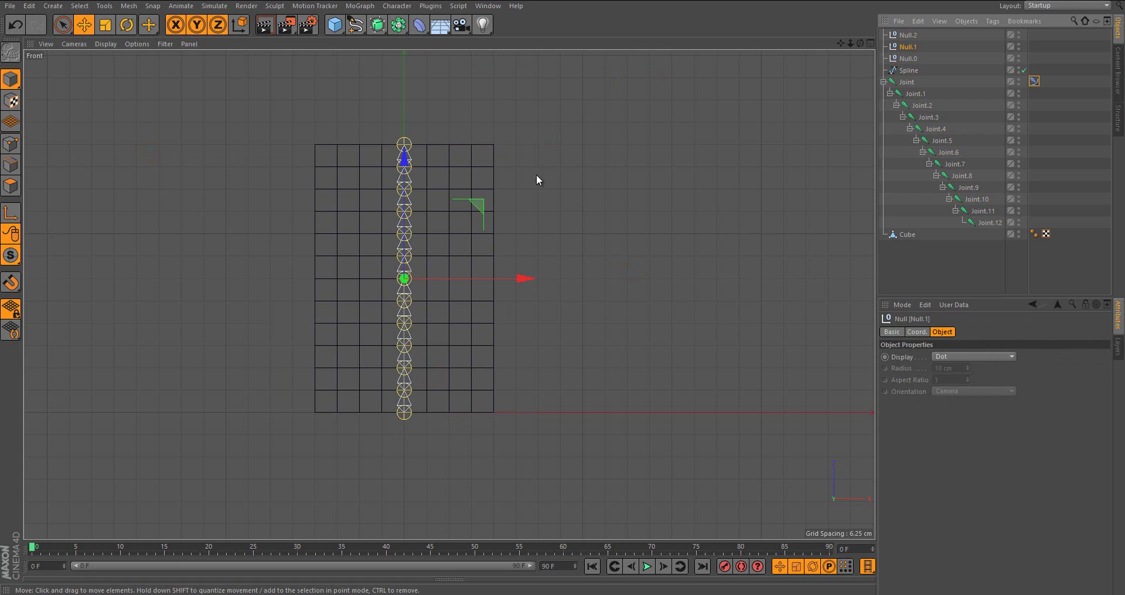
drag(536, 175, 494, 195)
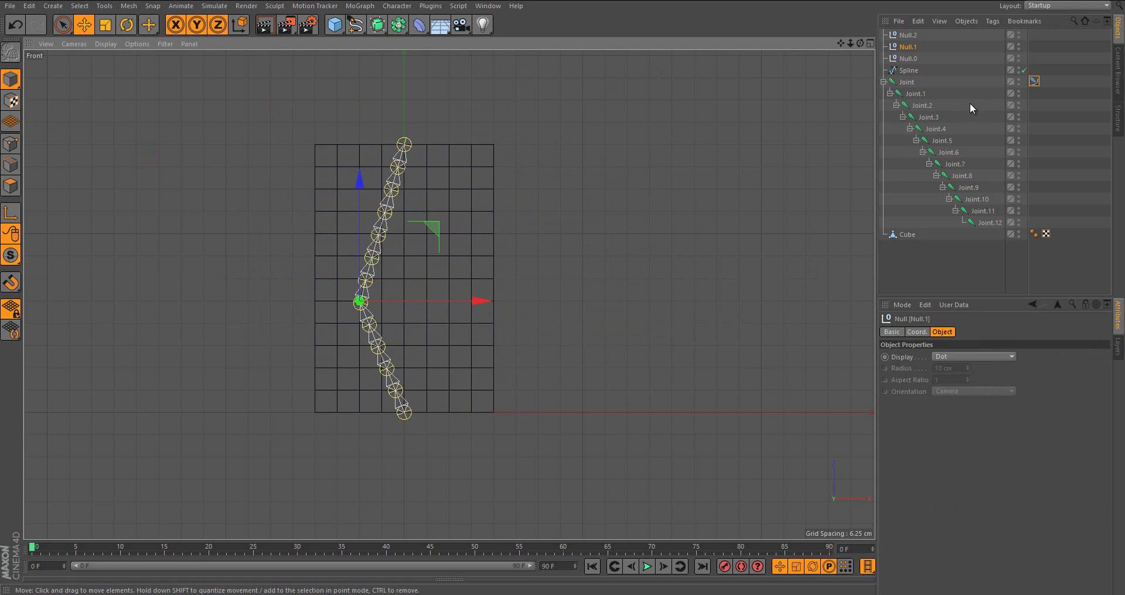
key(ctrl+z)
- Bind the cube to every joint from Joint to Joint.12, and open the cube's new weight tag in the Weight Tool
drag(908, 105, 896, 84)
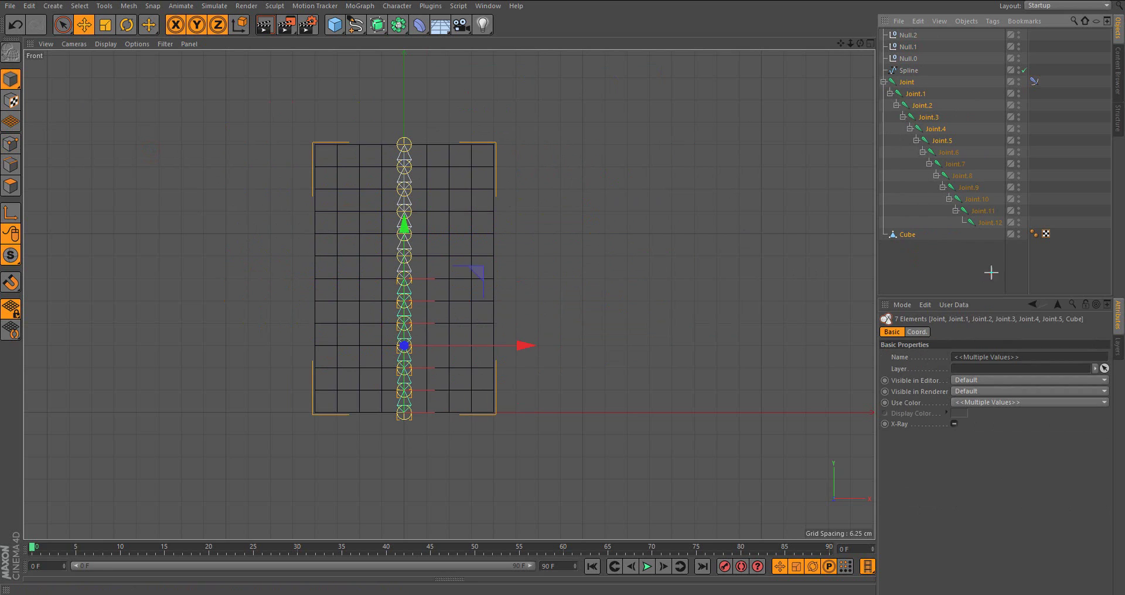
drag(993, 270, 902, 83)
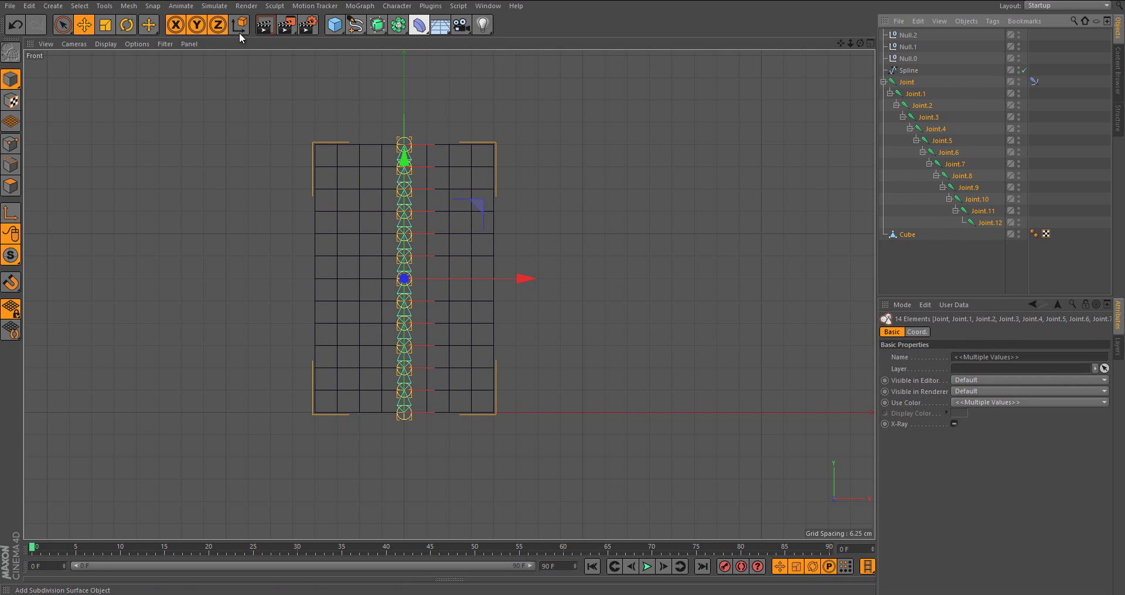
click(430, 6)
mouse_move(402, 7)
mouse_move(416, 35)
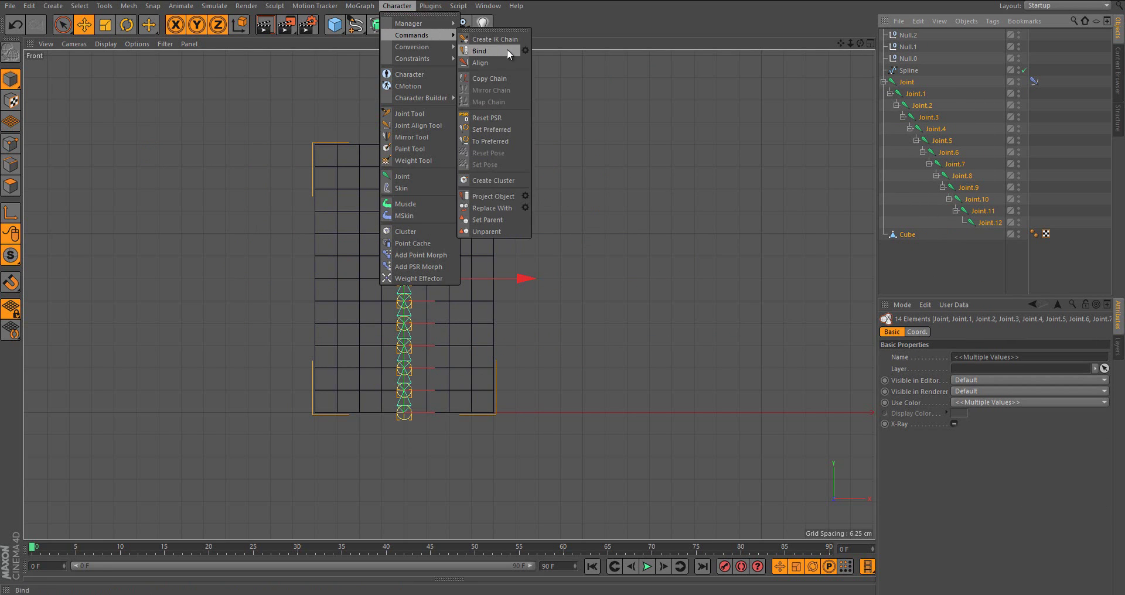
click(507, 49)
double_click(1033, 233)
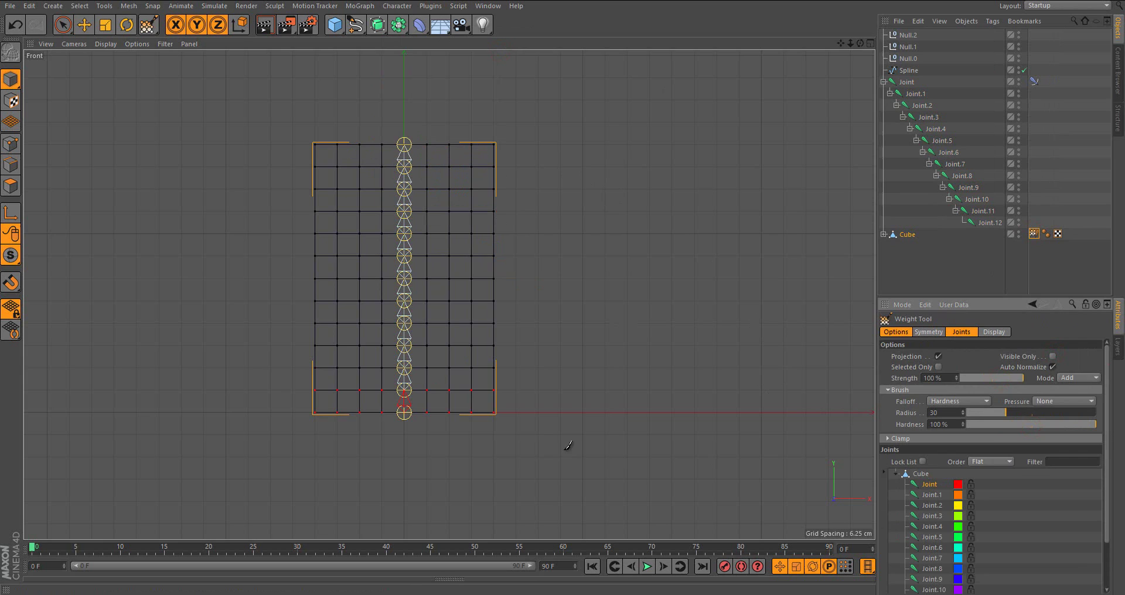
- Paint weights for Joint.1 through Joint.4 on their matching horizontal rows of cube points, reducing the brush radius to 10
click(931, 496)
drag(522, 382, 236, 372)
click(983, 413)
drag(984, 414, 980, 413)
click(936, 506)
mouse_move(514, 351)
mouse_down()
mouse_move(298, 371)
mouse_move(440, 347)
mouse_move(302, 355)
mouse_up()
click(915, 516)
click(938, 527)
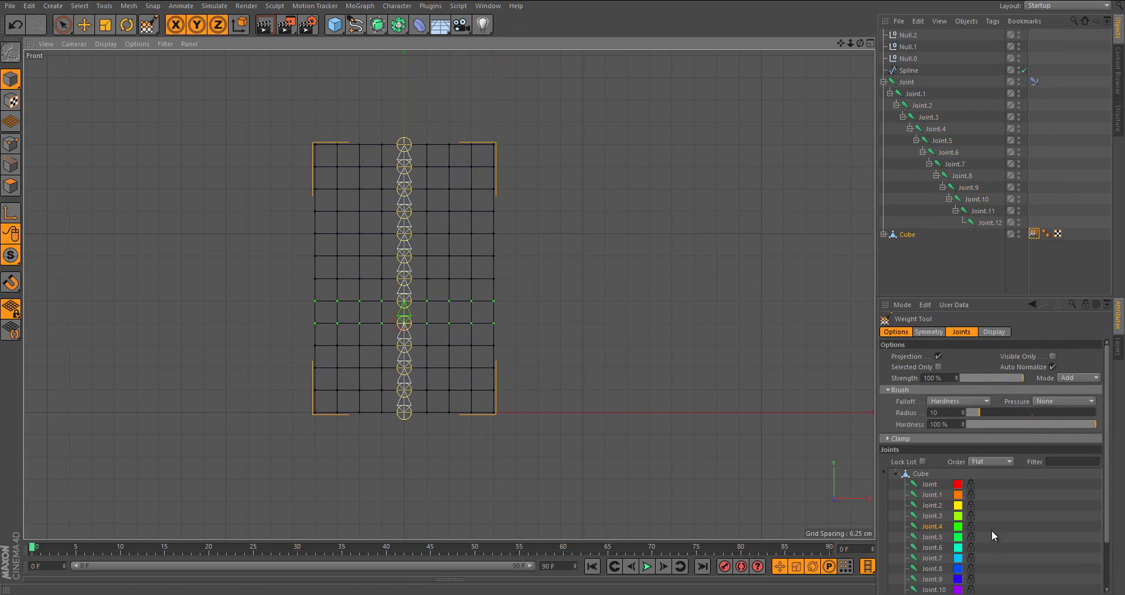
- Paint weights for Joint.5 through Joint.8 across the rows of cube points level with each joint
click(995, 537)
drag(513, 298, 459, 304)
click(968, 558)
drag(504, 248, 300, 253)
click(926, 567)
drag(503, 235, 294, 231)
- Paint weights for Joint.9 through Joint.12 on the uppermost rows of cube points
click(934, 577)
drag(498, 212, 301, 213)
click(933, 533)
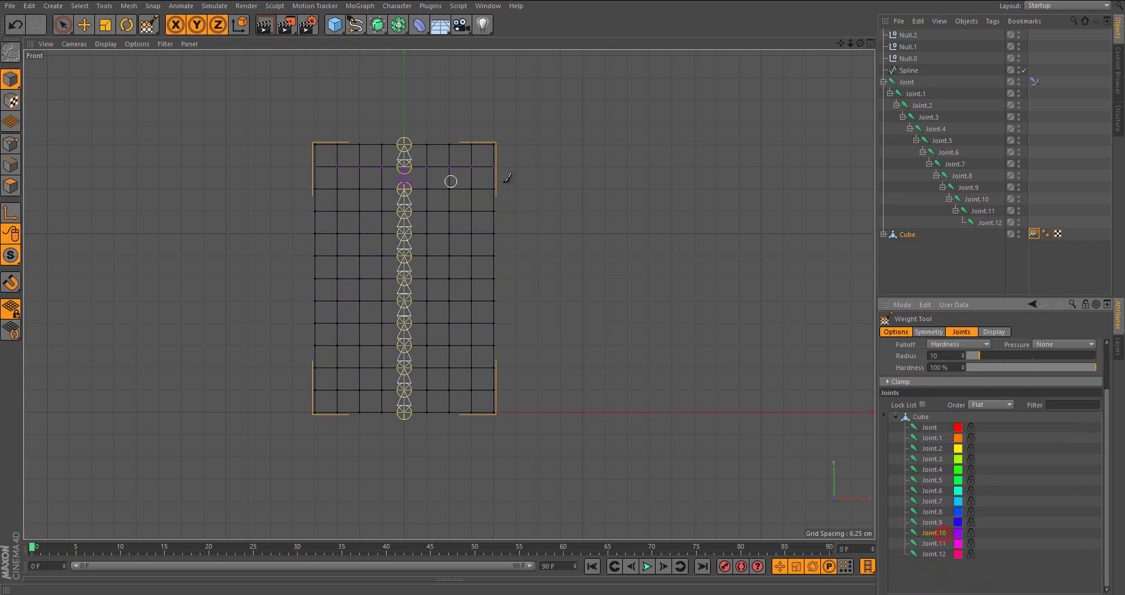
drag(500, 185, 299, 186)
click(933, 543)
click(933, 555)
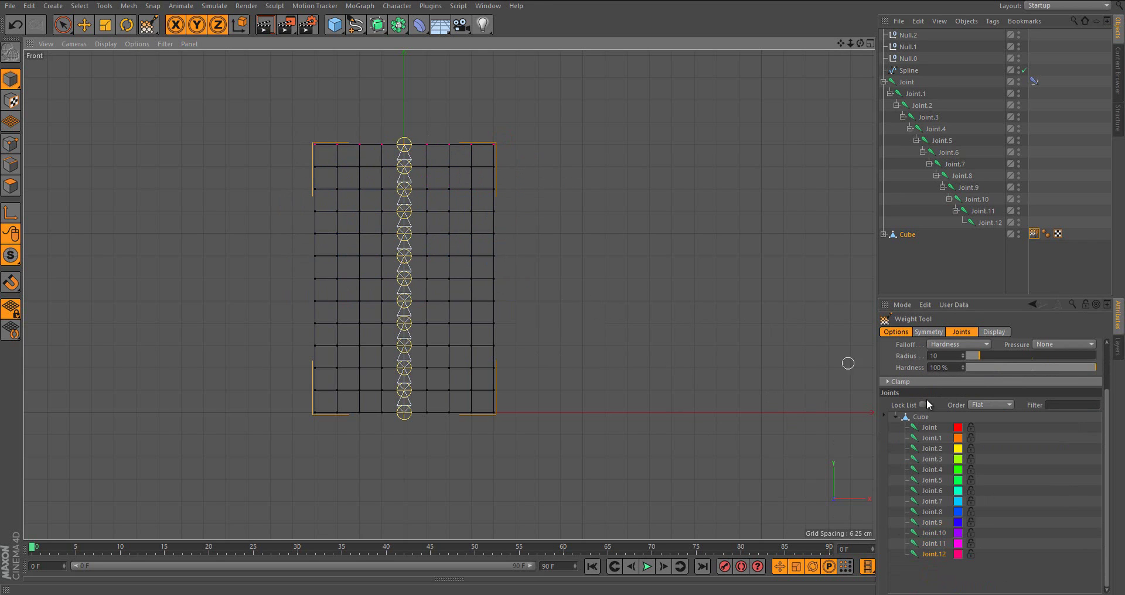
- Test the weighted cube in the perspective view by moving the middle handle Null.1, and undo the move
key(e)
middle_click(563, 188)
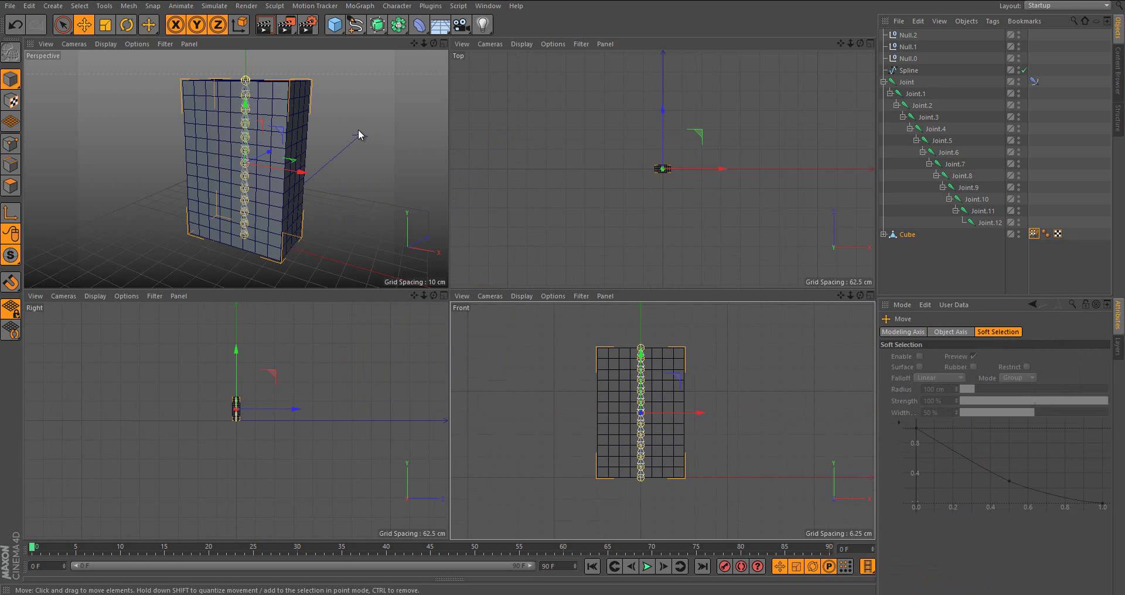
middle_click(359, 133)
alt+drag(471, 258, 490, 284)
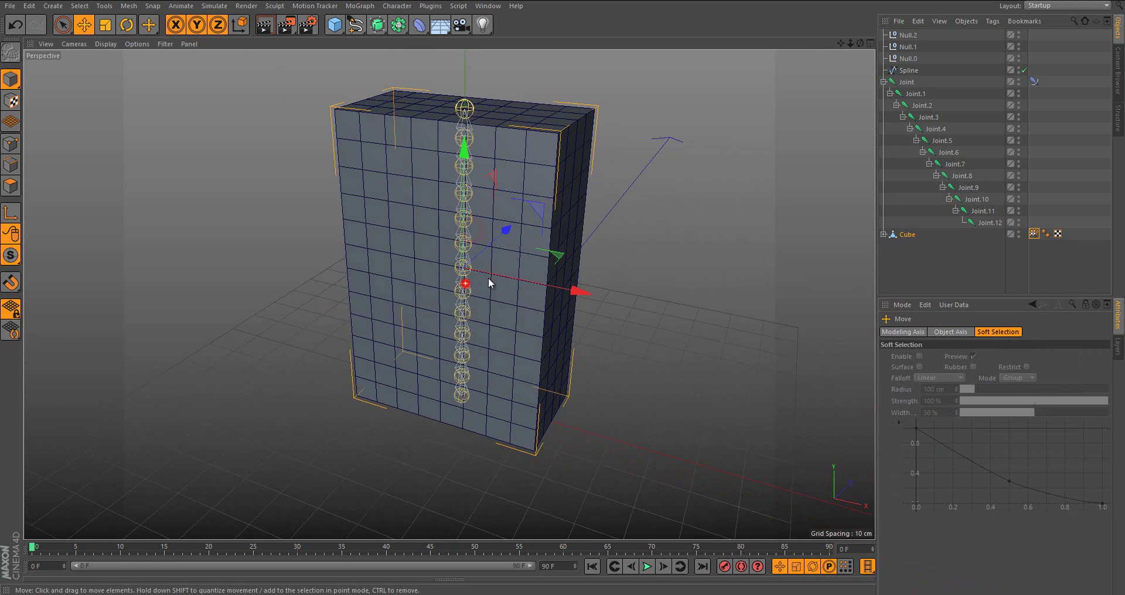
click(944, 243)
click(909, 47)
drag(526, 219, 436, 176)
key(ctrl+z)
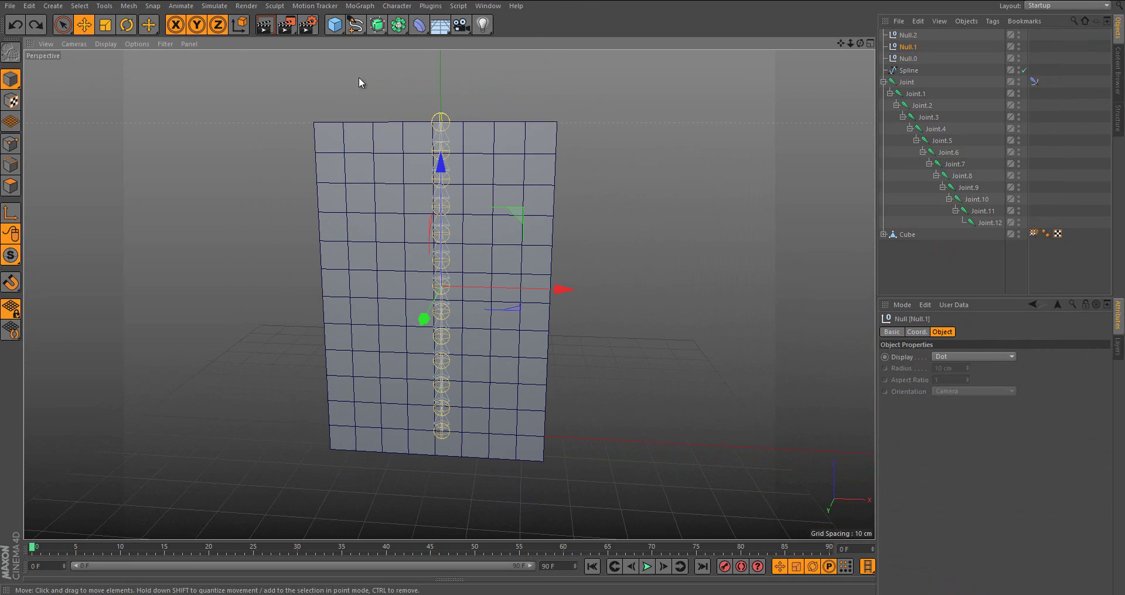
- Check the Snap and Quantize modeling settings, try moving Null.1 again, and undo the move
click(903, 304)
click(928, 428)
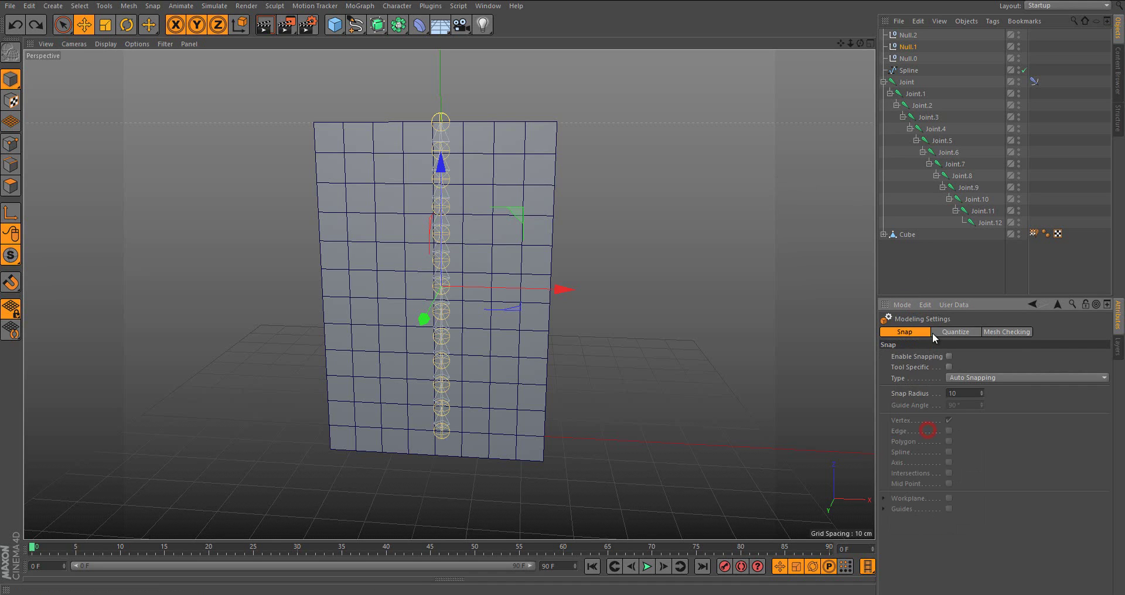
click(949, 332)
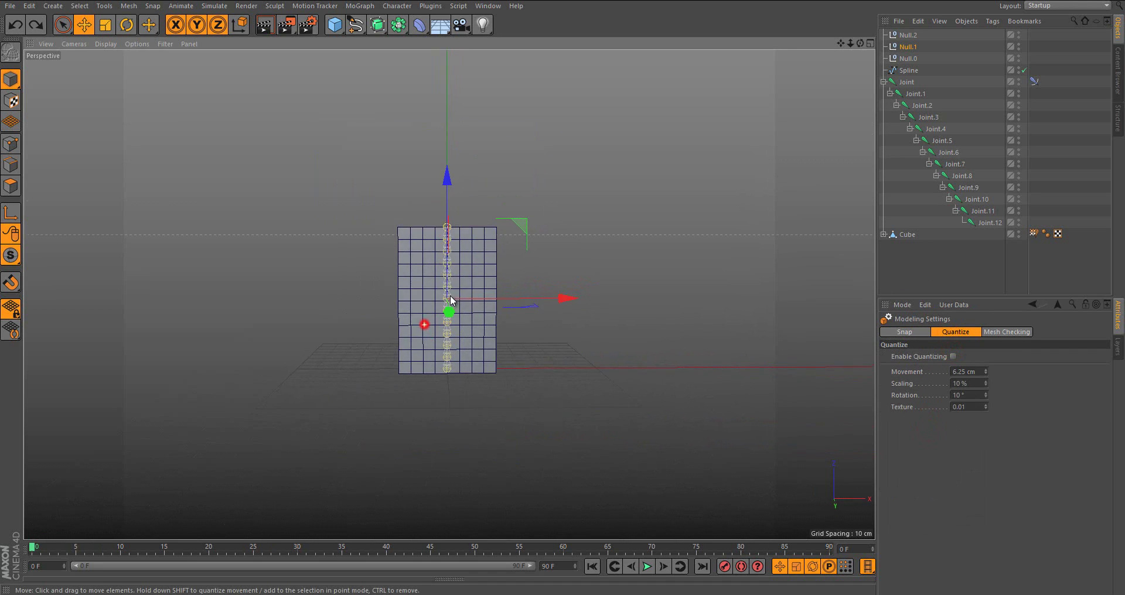
drag(520, 227, 496, 219)
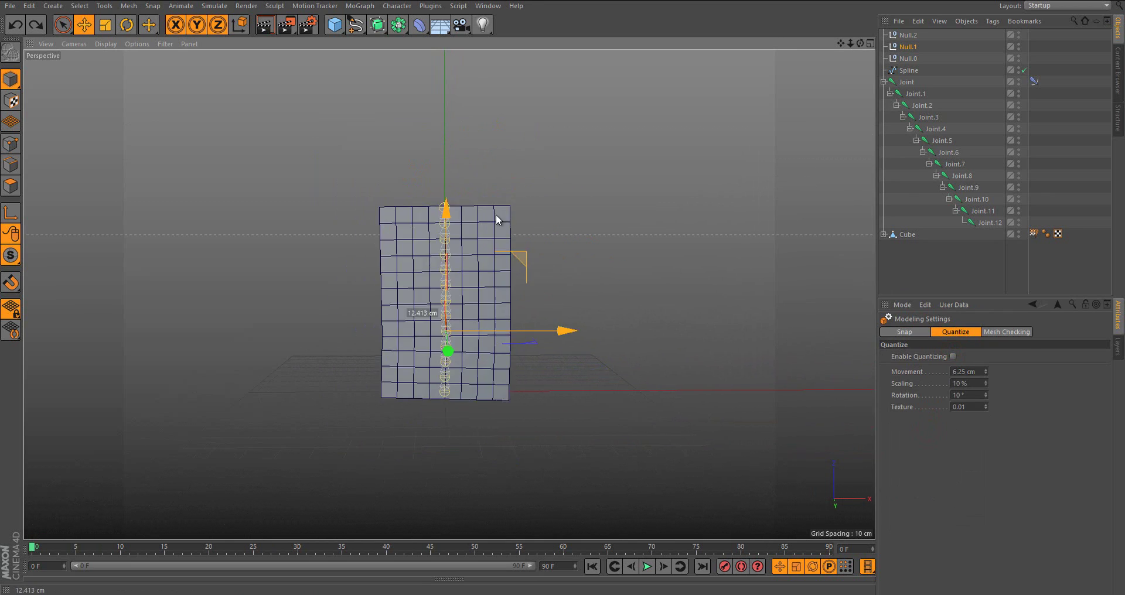
click(908, 58)
key(ctrl+z)
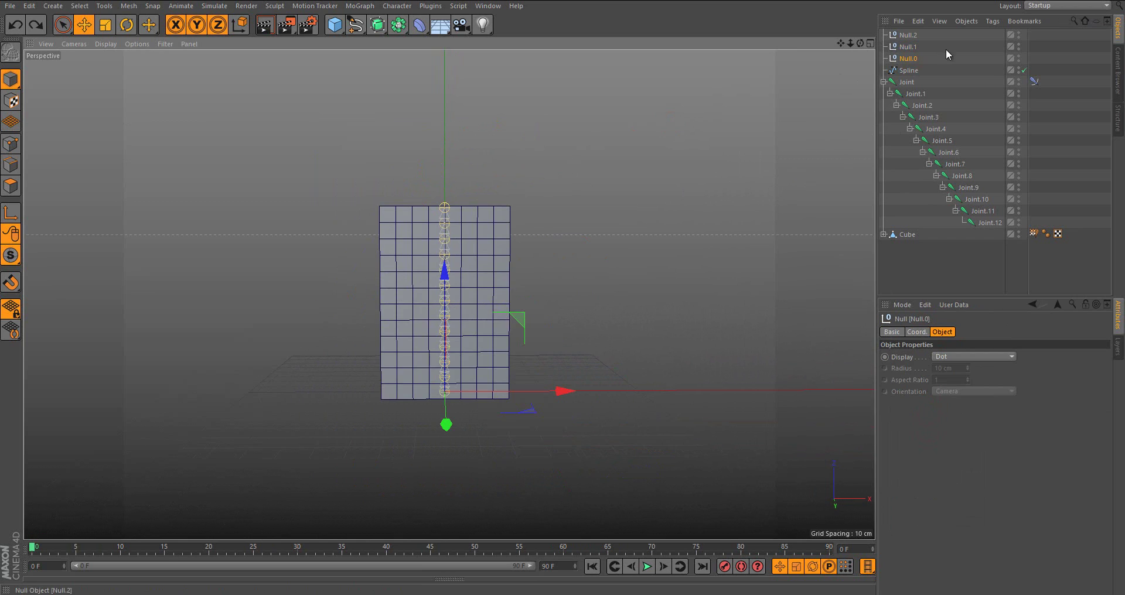
- Set the spline type to B-Spline and test the bend by moving Null.1 sideways off the chain
click(911, 71)
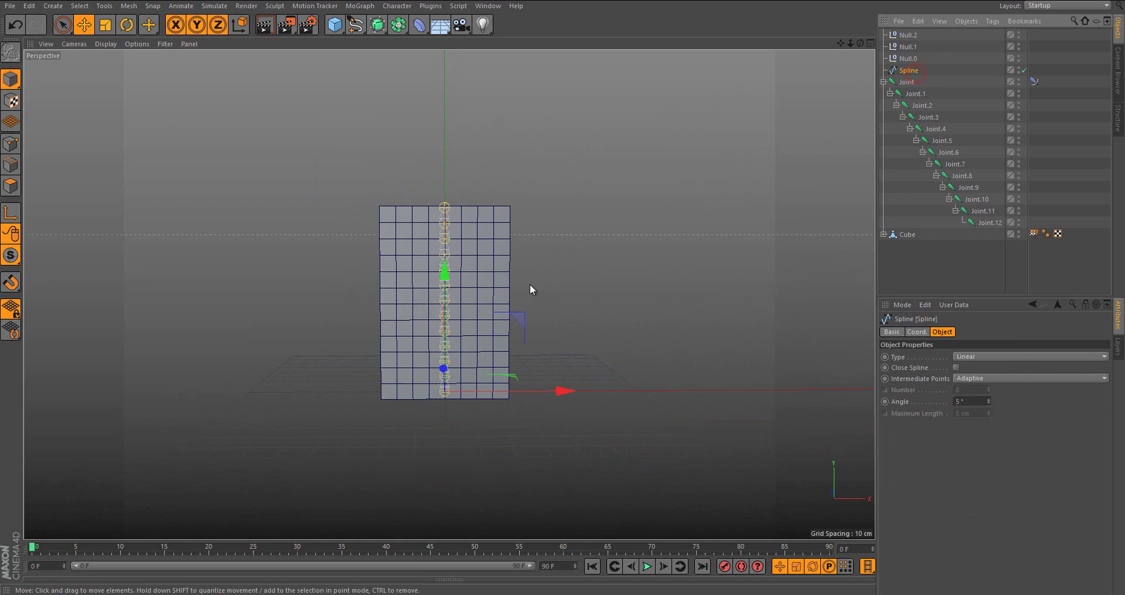
click(980, 359)
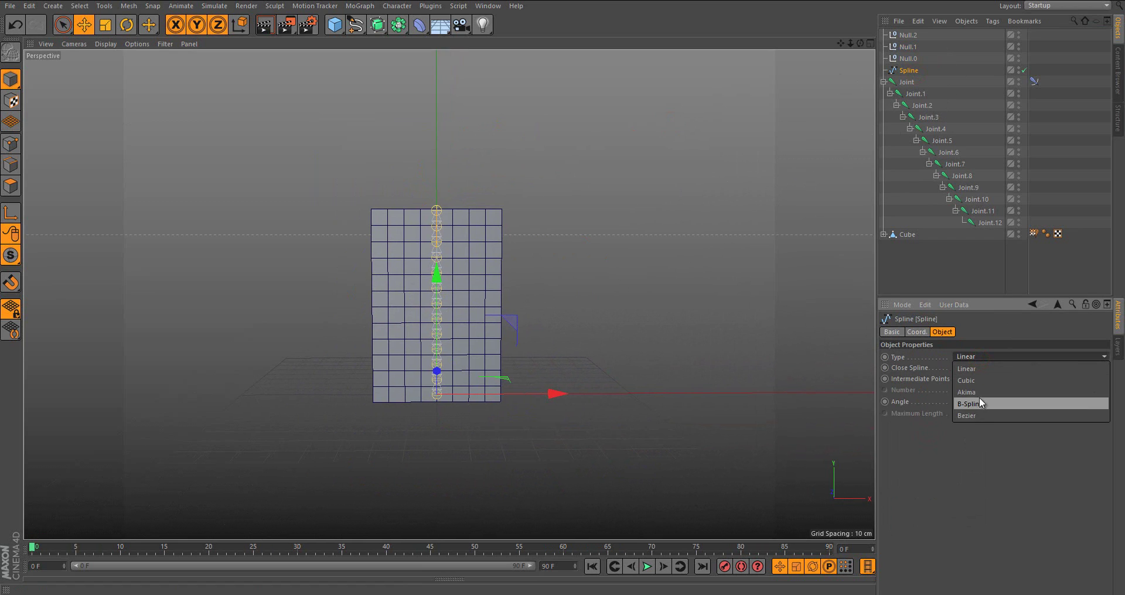
click(973, 404)
scroll(451, 333, up, 2)
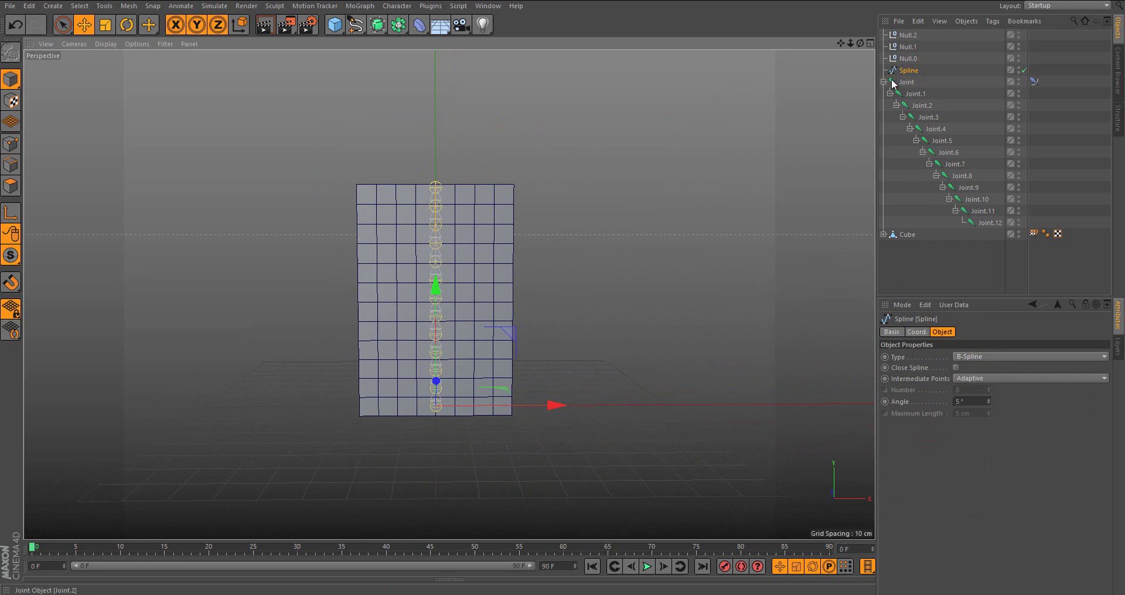
click(907, 48)
drag(548, 290, 480, 305)
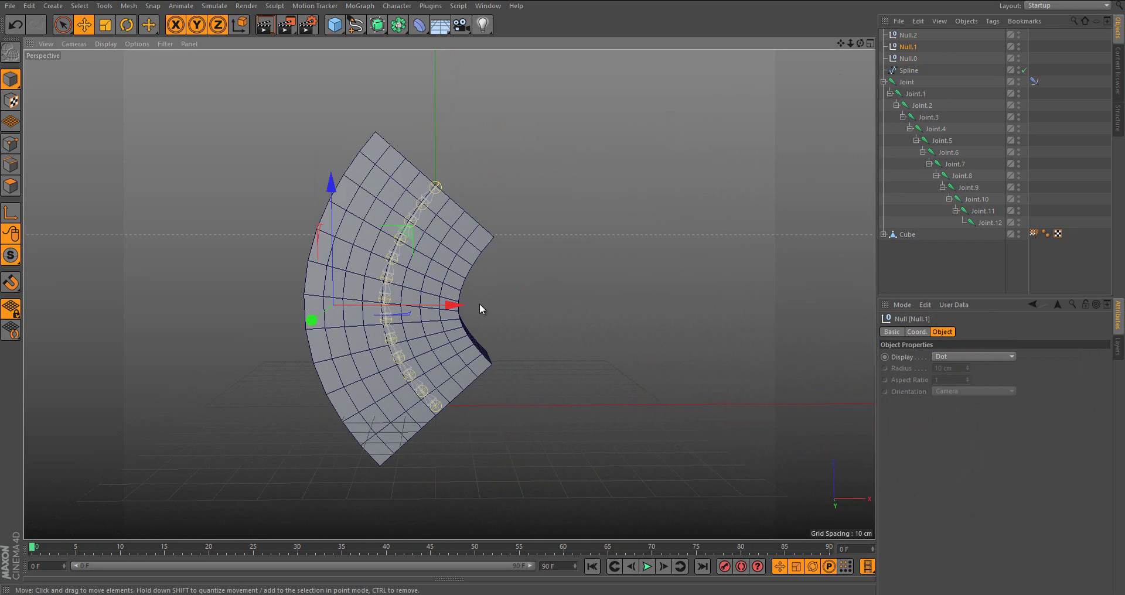
- Compare the cube's bend with the spline type set to Linear, Cubic, Akima, B-Spline and Bezier
click(909, 70)
click(985, 357)
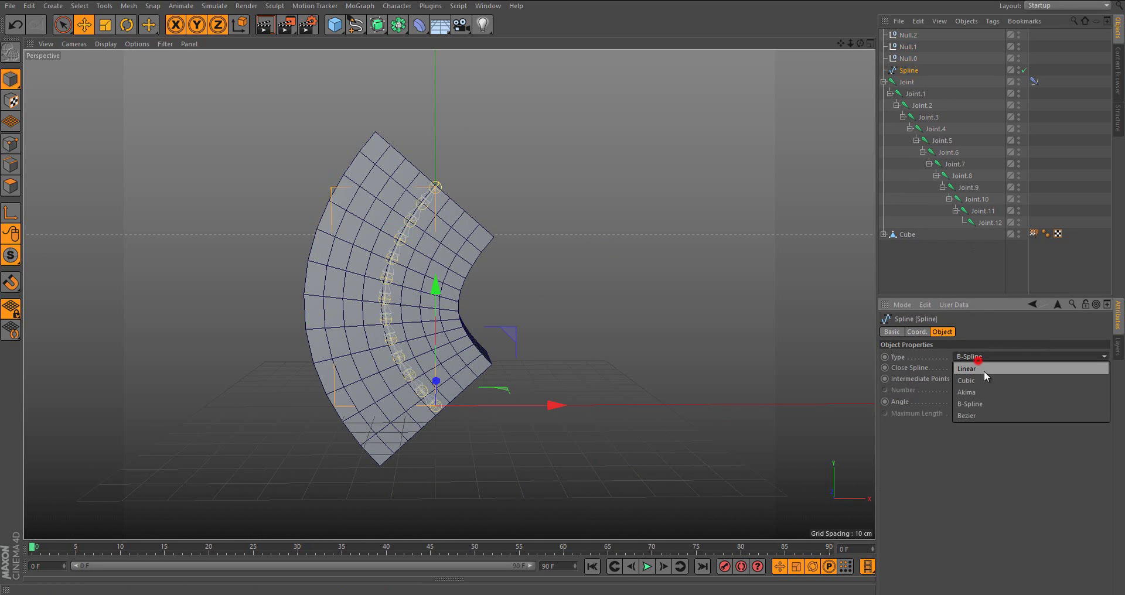
click(983, 371)
click(987, 357)
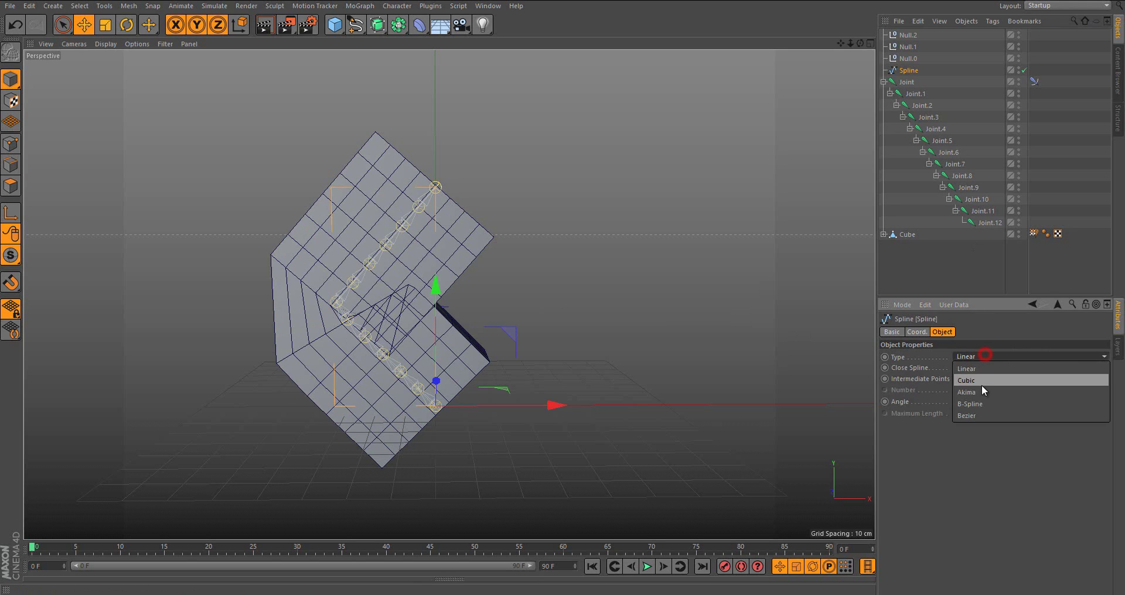
click(984, 382)
click(976, 355)
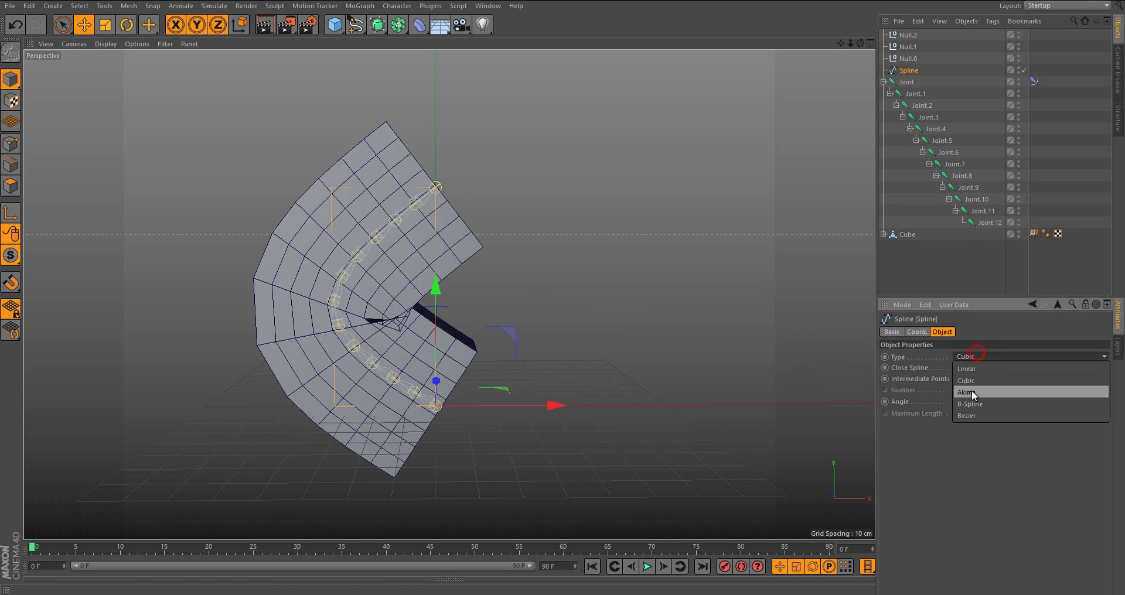
click(971, 390)
click(982, 355)
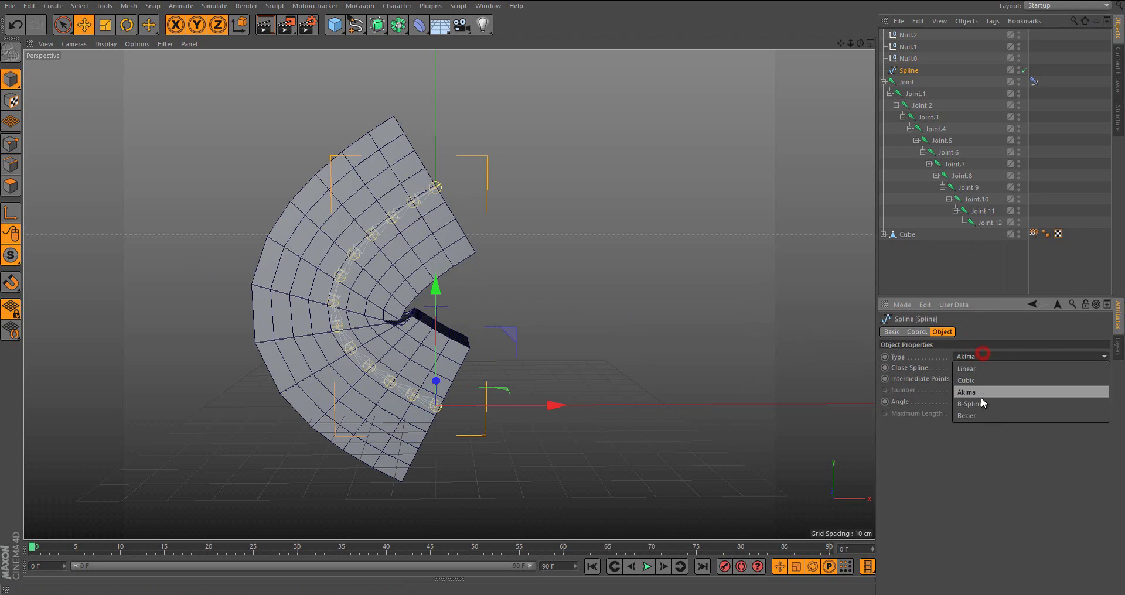
click(978, 404)
click(973, 354)
click(974, 415)
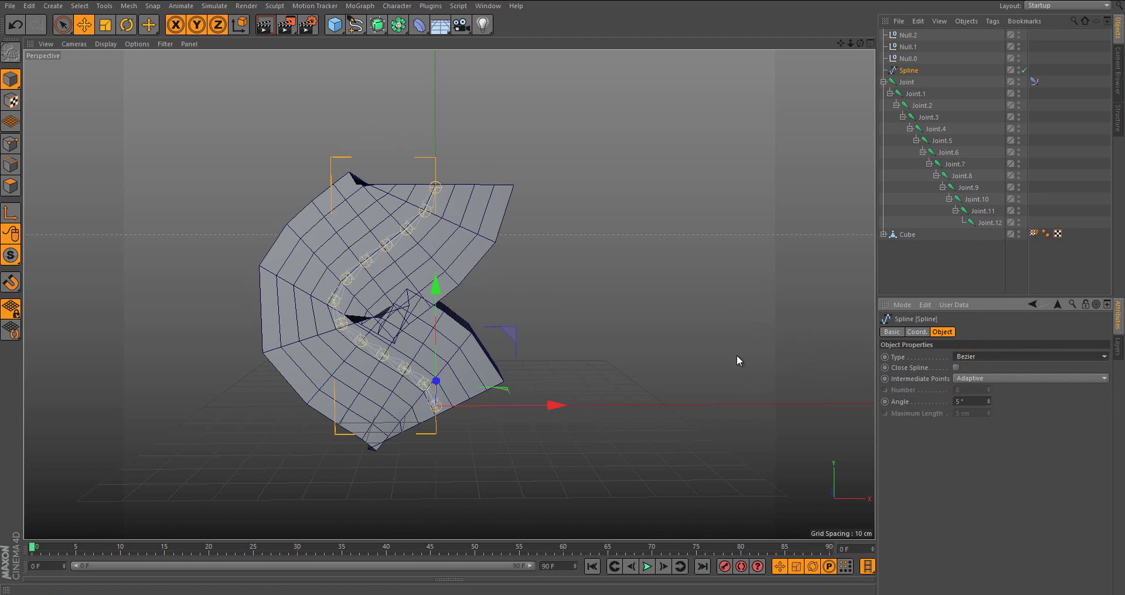
- Try moving Null.1 sideways with the Bezier spline, and undo the move
click(912, 48)
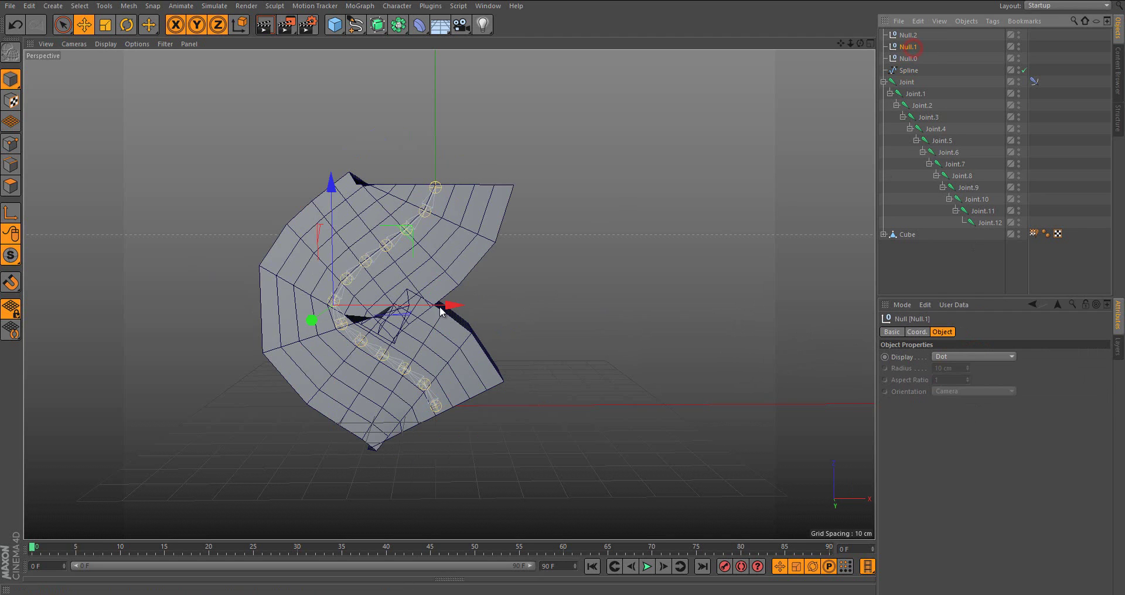
drag(448, 305, 542, 313)
key(ctrl+z)
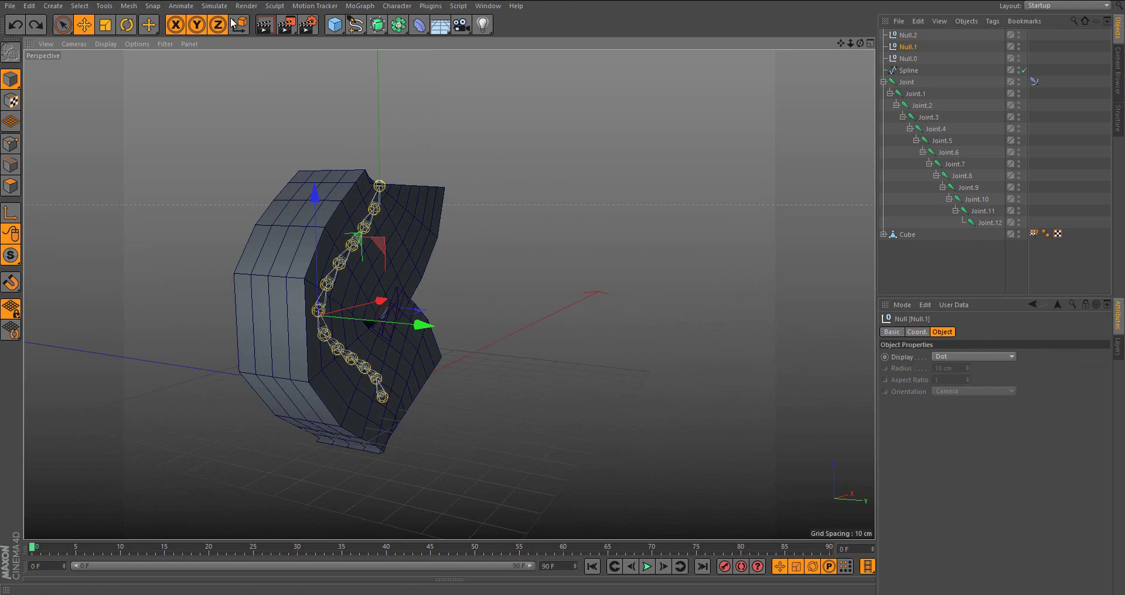
- Set the X position of Null.1 to 0 cm, test moving it in the side view, and undo that move
alt+drag(412, 296, 346, 300)
click(917, 332)
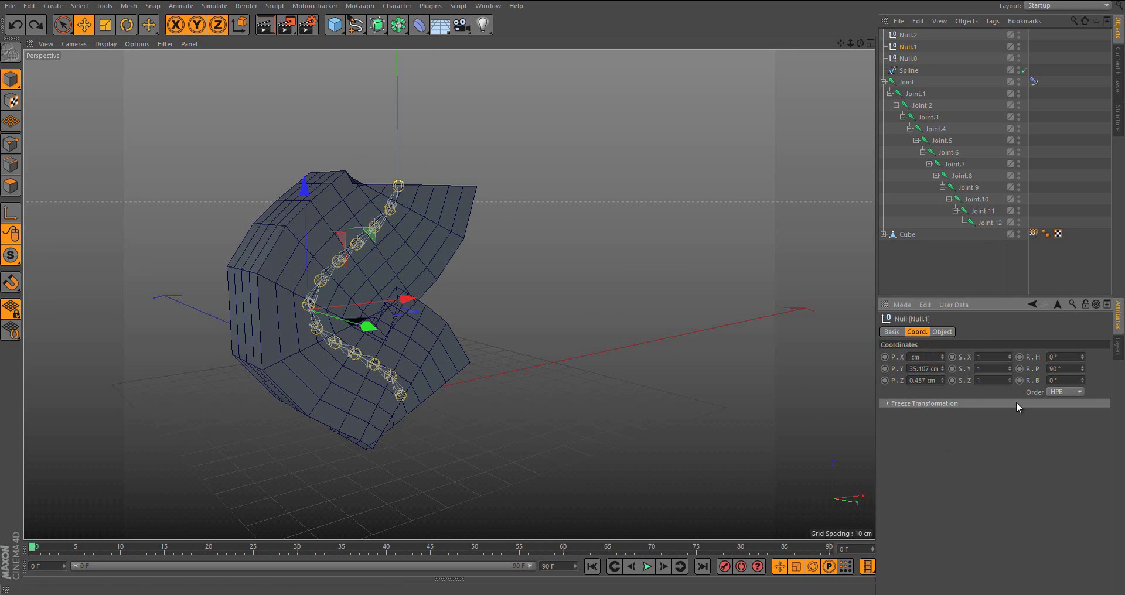
text(0)
click(990, 438)
mouse_move(361, 302)
alt+mouse_down()
mouse_move(384, 294)
mouse_move(535, 319)
mouse_move(378, 300)
alt+mouse_up()
key(ctrl+z)
alt+drag(446, 328, 612, 241)
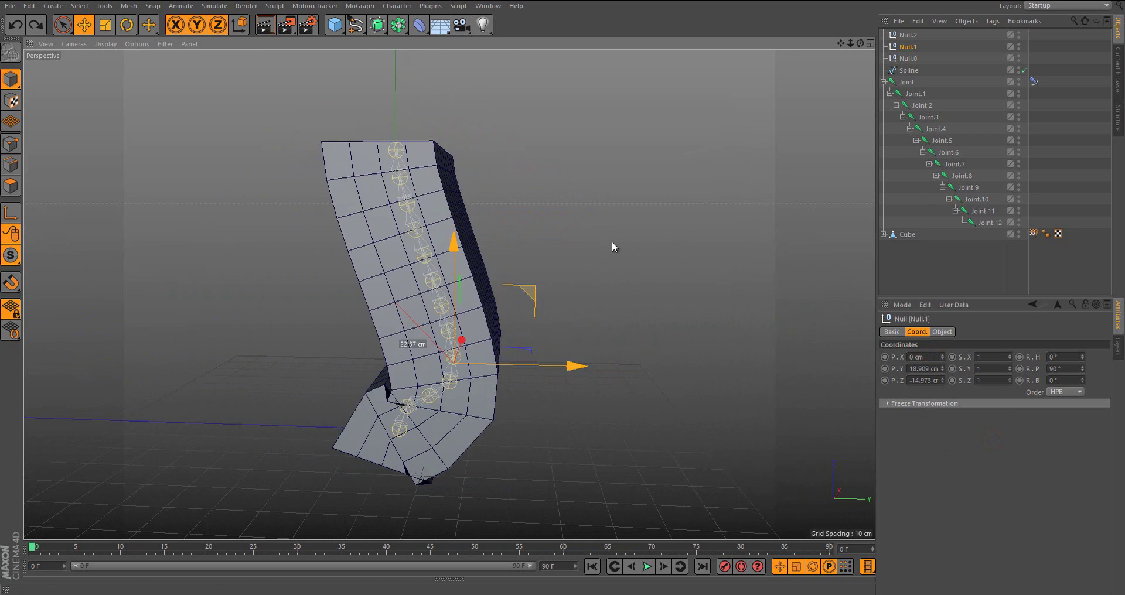
key(ctrl+z)
- Set the spline type to B-Spline, test the bend by moving Null.1, and undo the move
click(909, 70)
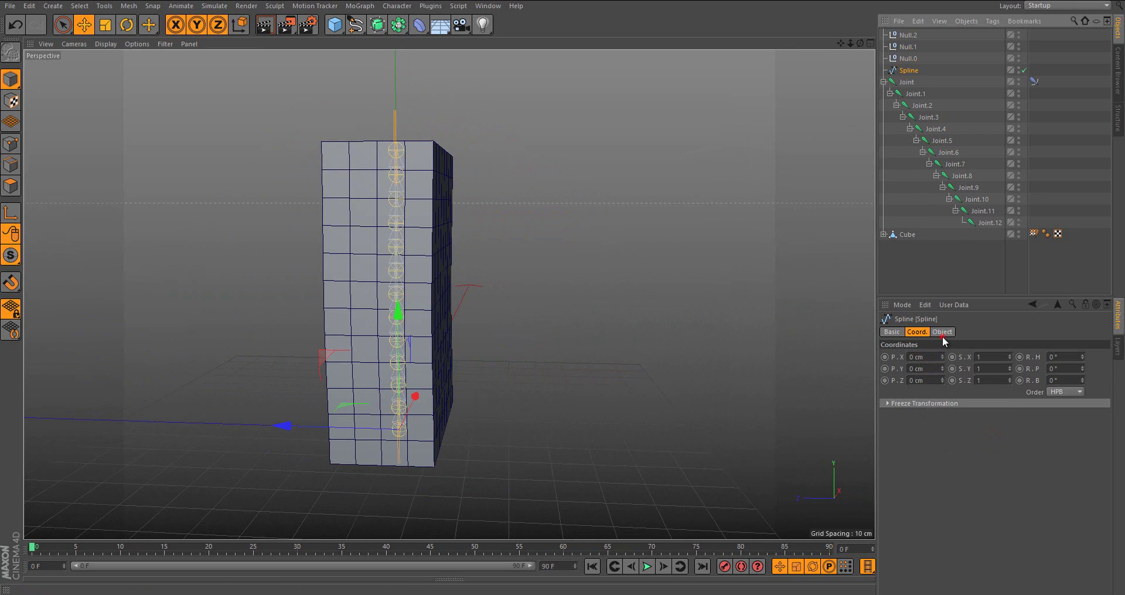
click(942, 332)
click(996, 357)
click(976, 404)
click(908, 47)
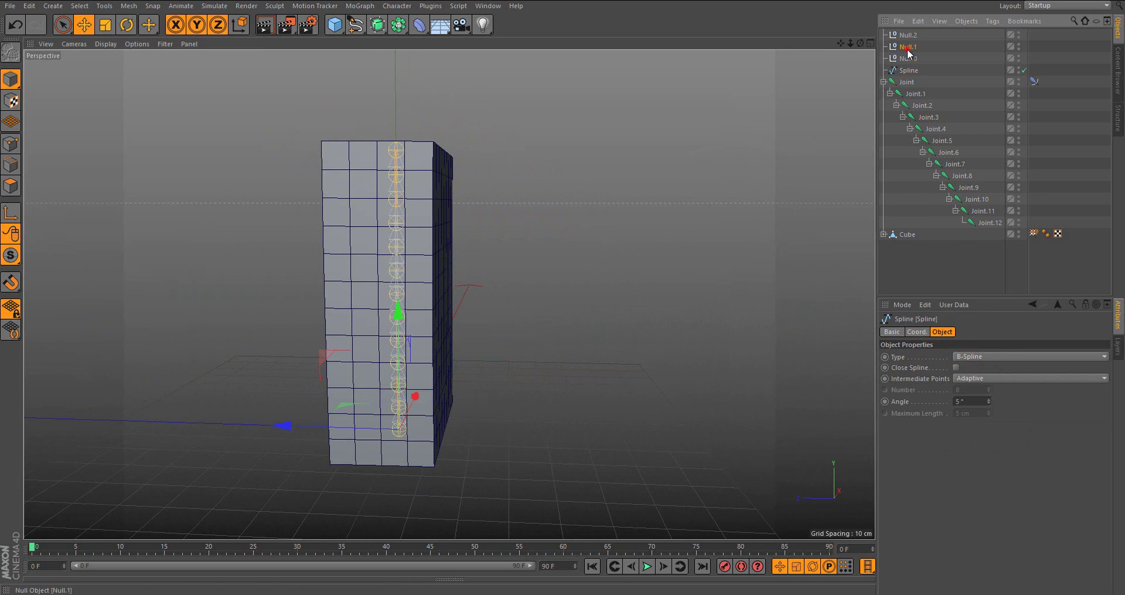
drag(487, 298, 235, 340)
key(ctrl+z)
alt+drag(431, 307, 399, 280)
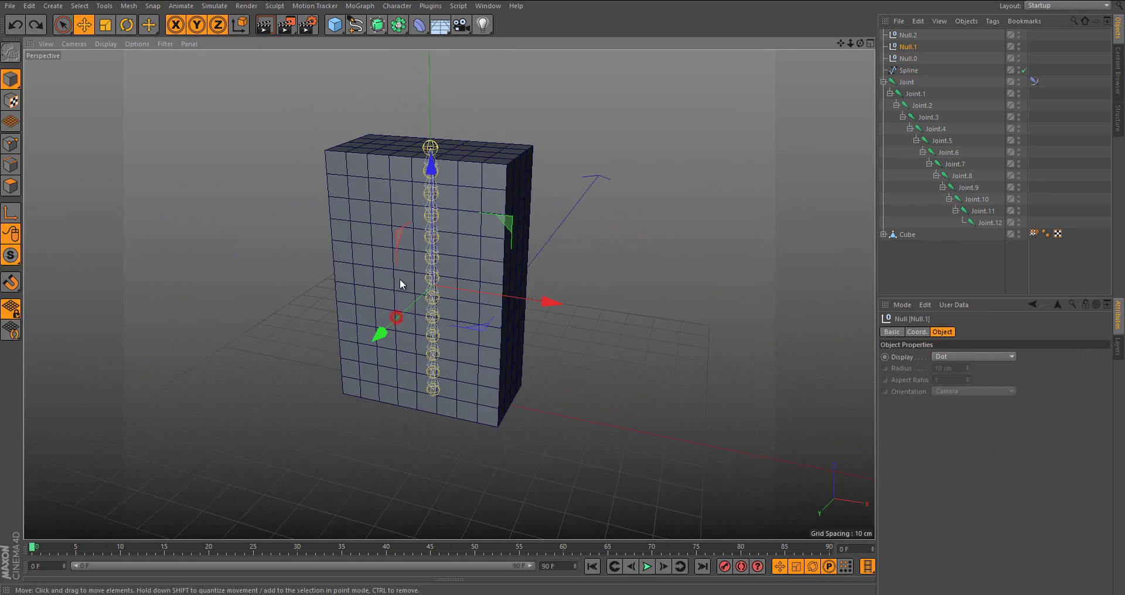
- Create a new project, and open the recent file body.c4d in a maximized window
click(11, 6)
click(23, 24)
click(12, 7)
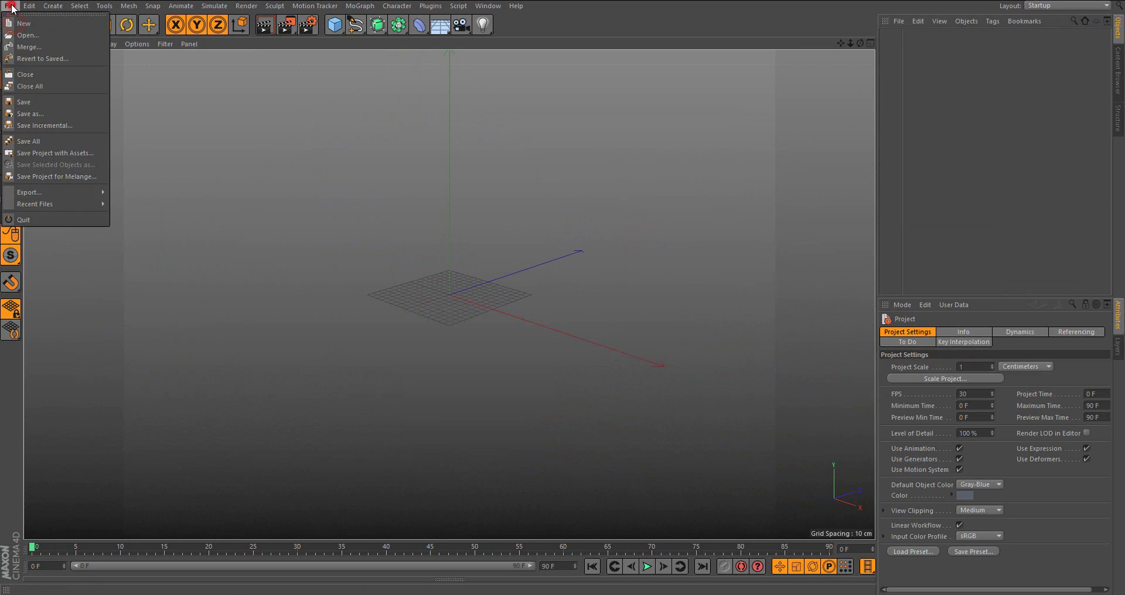
double_click(51, 1)
click(76, 26)
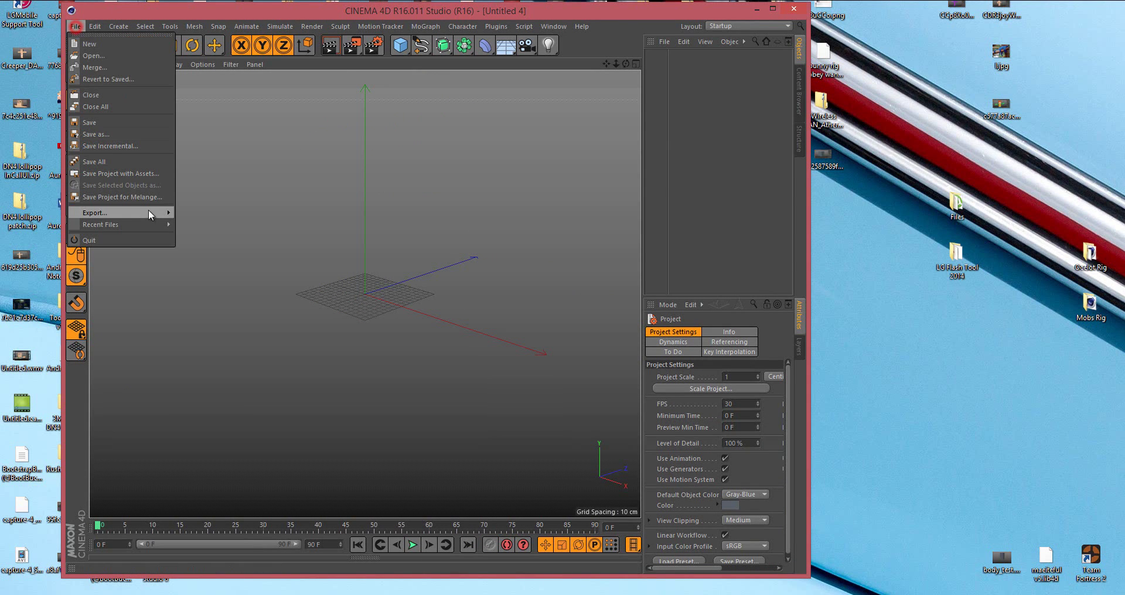
mouse_move(144, 224)
click(283, 237)
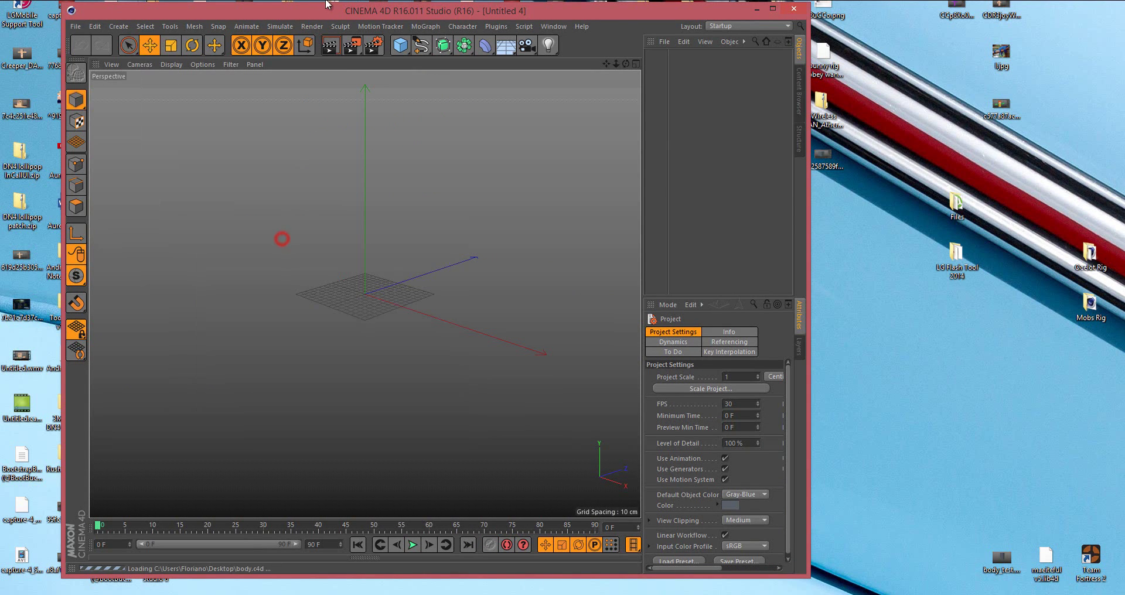
key(super+Up)
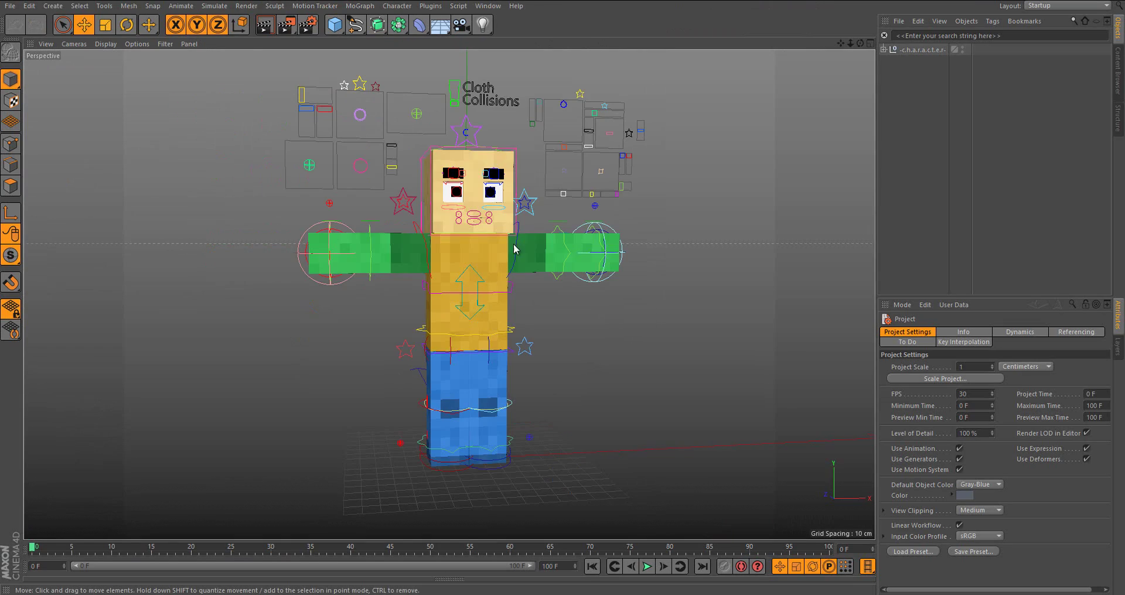
- Reveal the fingers on the character's green arm by moving the red Fingers_Hide control about 5.1 cm along the arm
scroll(514, 247, up, 4)
alt+drag(514, 248, 413, 274)
alt+drag(684, 221, 588, 201)
scroll(627, 244, up, 5)
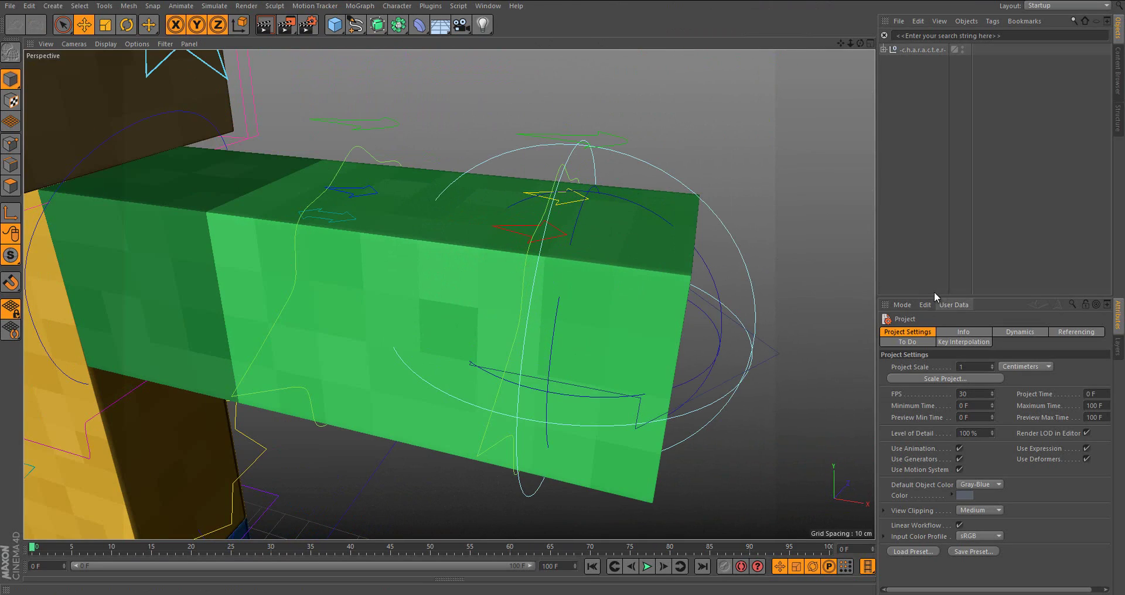
click(1118, 347)
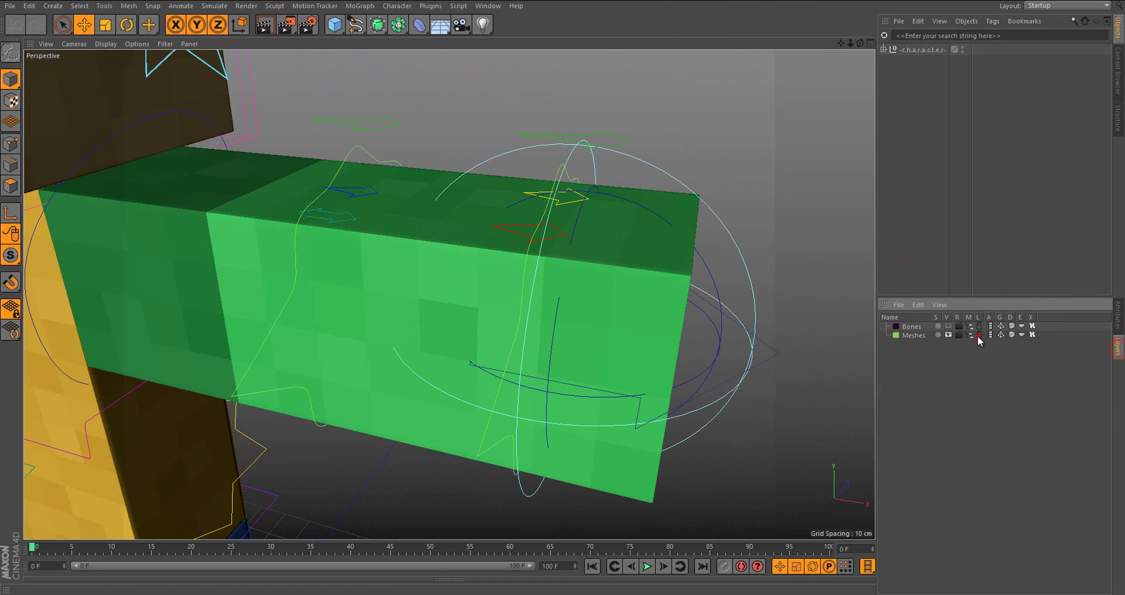
click(1119, 327)
click(496, 227)
drag(449, 261, 754, 345)
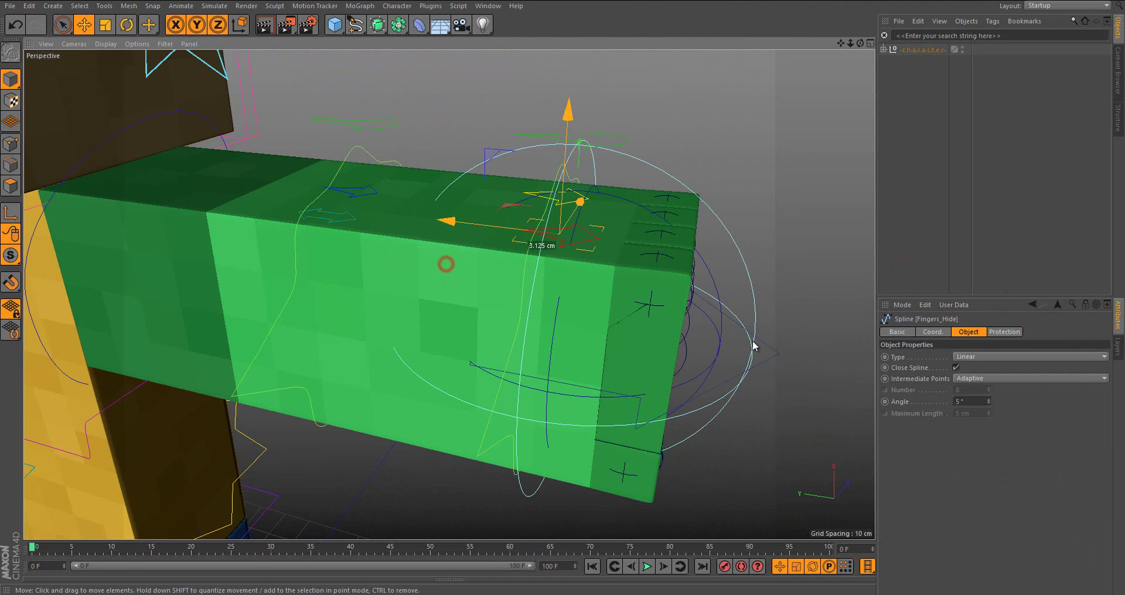
- Test the index finger by moving its Index.Goal null and rotating the finger upward
alt+middle_drag(592, 317, 386, 311)
alt+drag(380, 314, 526, 305)
click(498, 300)
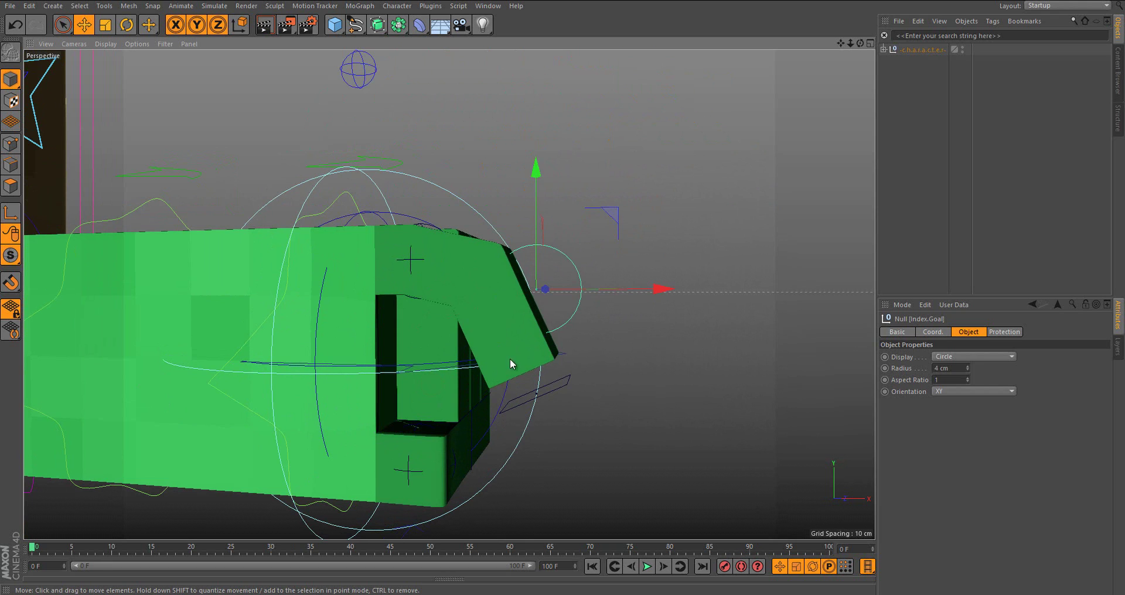
drag(510, 359, 521, 328)
key(r)
drag(632, 279, 579, 103)
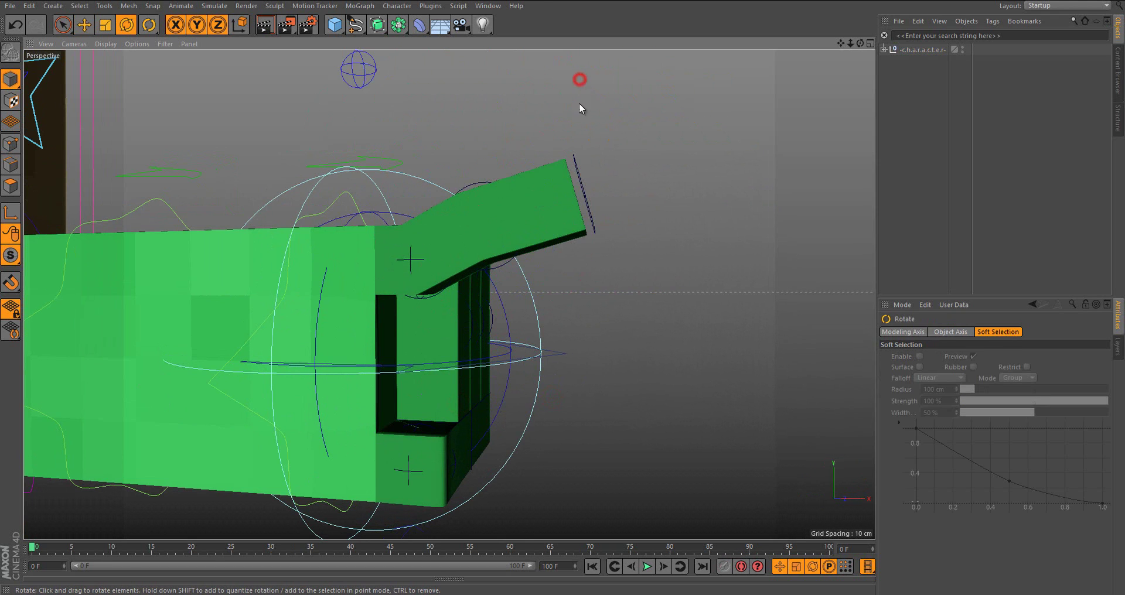
- Test the index finger's bend by moving its fingertip control about 4.6 cm
click(578, 165)
alt+middle_drag(527, 217, 496, 249)
alt+right_drag(496, 249, 539, 221)
key(e)
alt+drag(539, 221, 518, 294)
alt+middle_drag(529, 155, 514, 196)
alt+right_drag(515, 196, 546, 175)
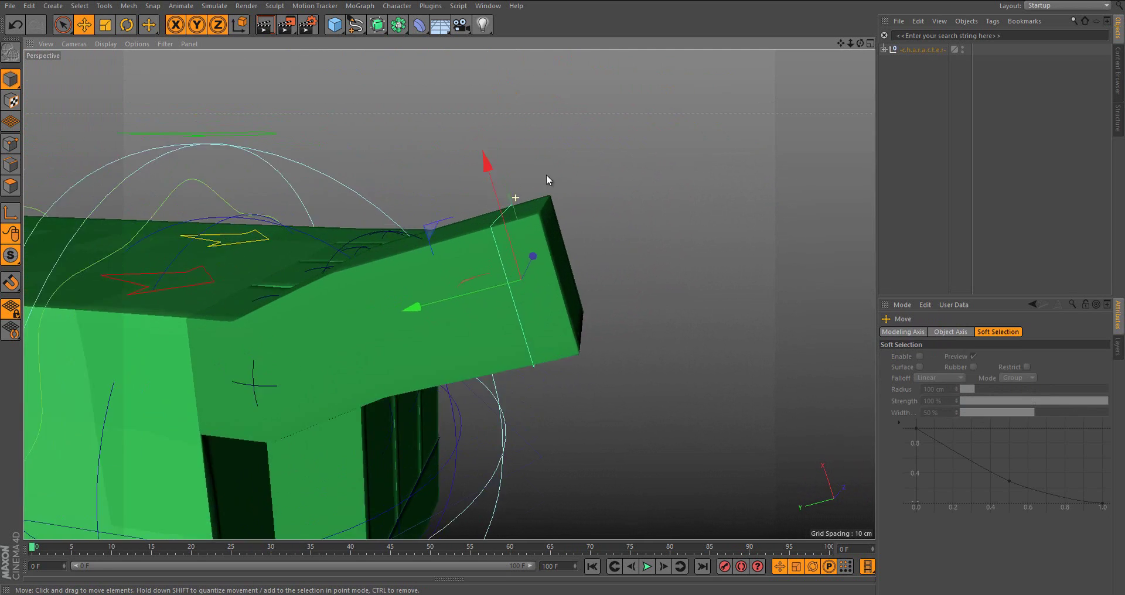
alt+drag(494, 237, 536, 296)
drag(507, 363, 477, 209)
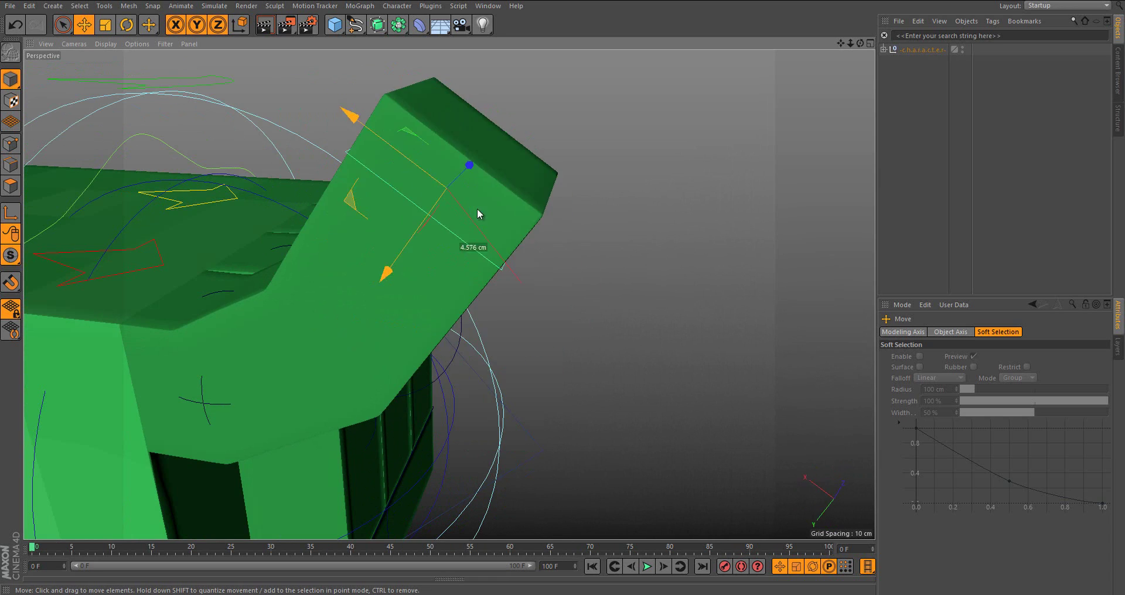
- Undo the fingertip move and the earlier finger changes on the green arm
key(ctrl+z)
alt+right_drag(581, 148, 519, 176)
alt+drag(519, 176, 537, 216)
key(ctrl+z)
key(ctrl+z)
key(ctrl+z)
key(ctrl+z)
key(ctrl+z)
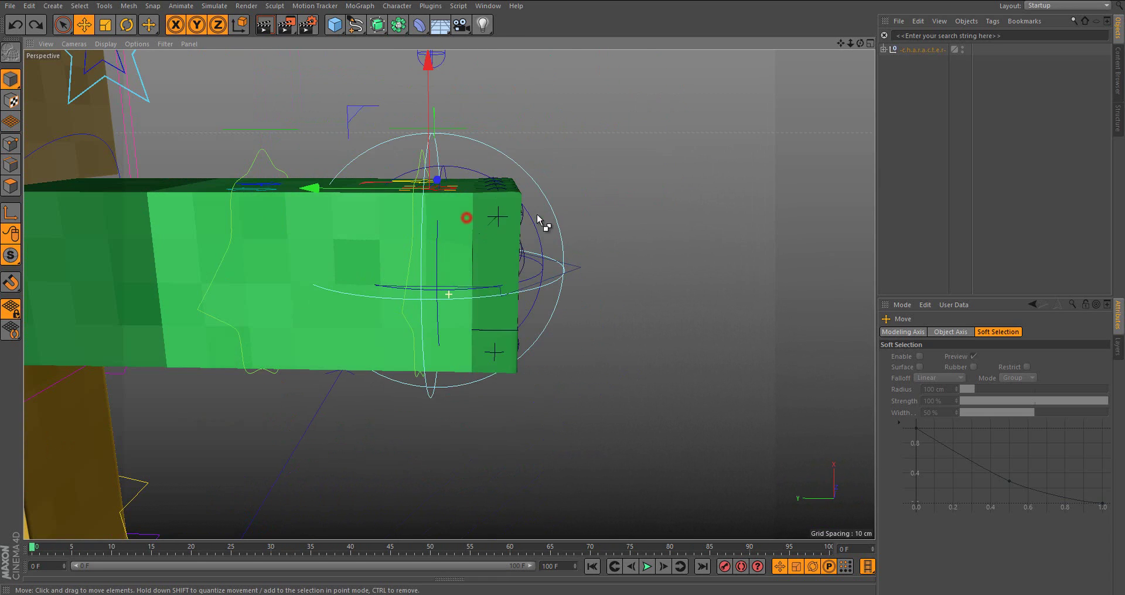
key(ctrl+z)
- Select the 4-Side spline control above the green arm, try moving it, and undo the change
alt+drag(474, 189, 402, 236)
click(328, 153)
key(ctrl+z)
alt+drag(472, 166, 481, 144)
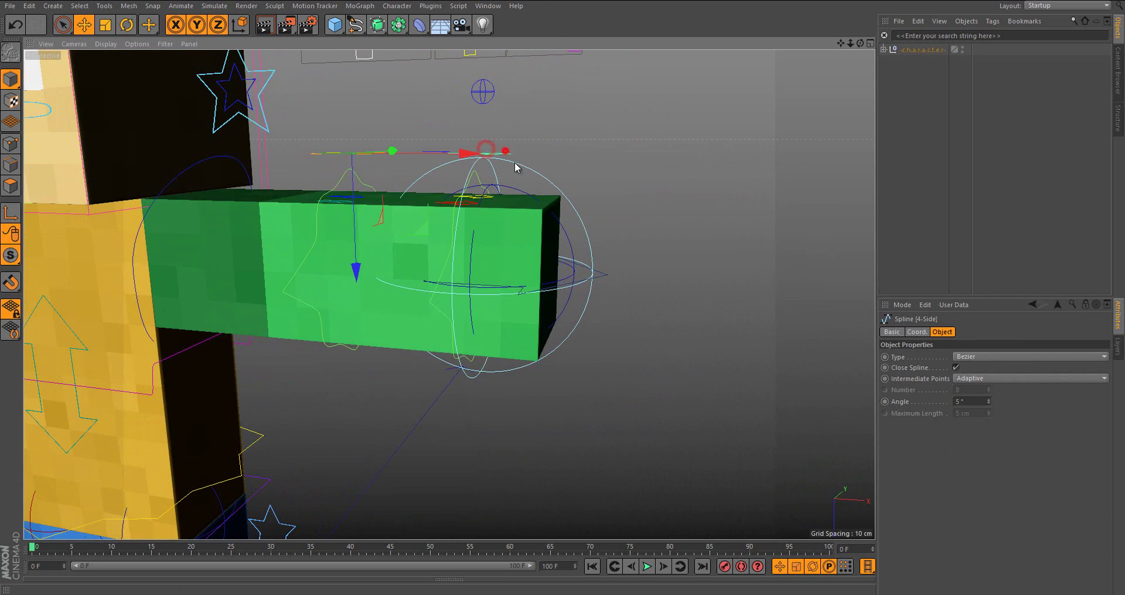
click(505, 151)
drag(553, 251, 410, 252)
key(ctrl+z)
- Test the blue leg's bend by moving its Circle.1 knee control, and undo the moves
alt+middle_drag(190, 504, 473, 17)
alt+drag(186, 525, 296, 369)
click(482, 306)
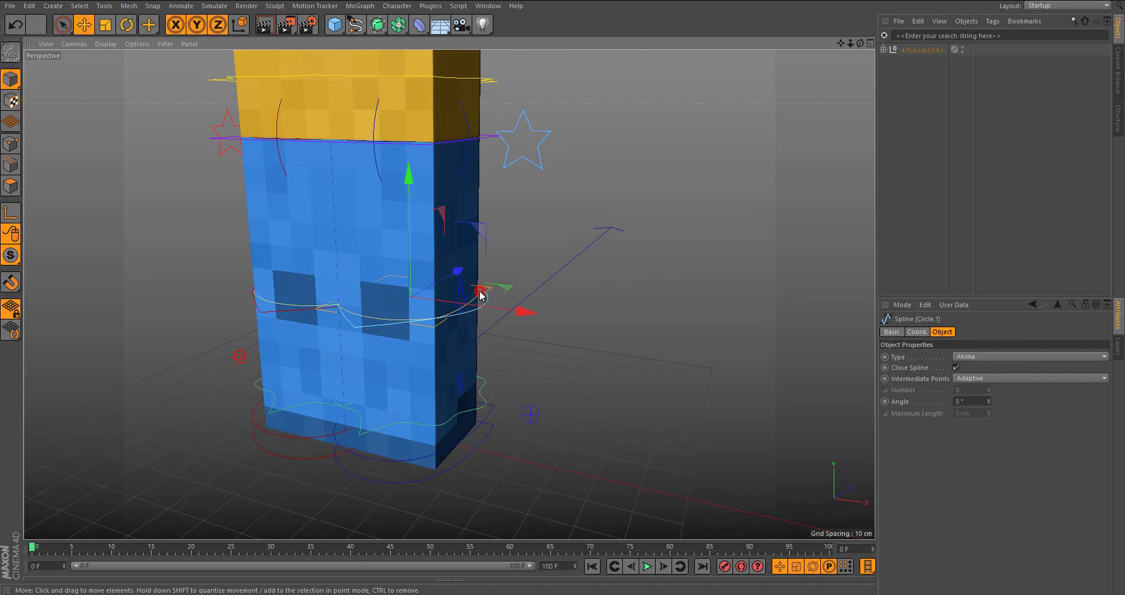
drag(458, 271, 338, 335)
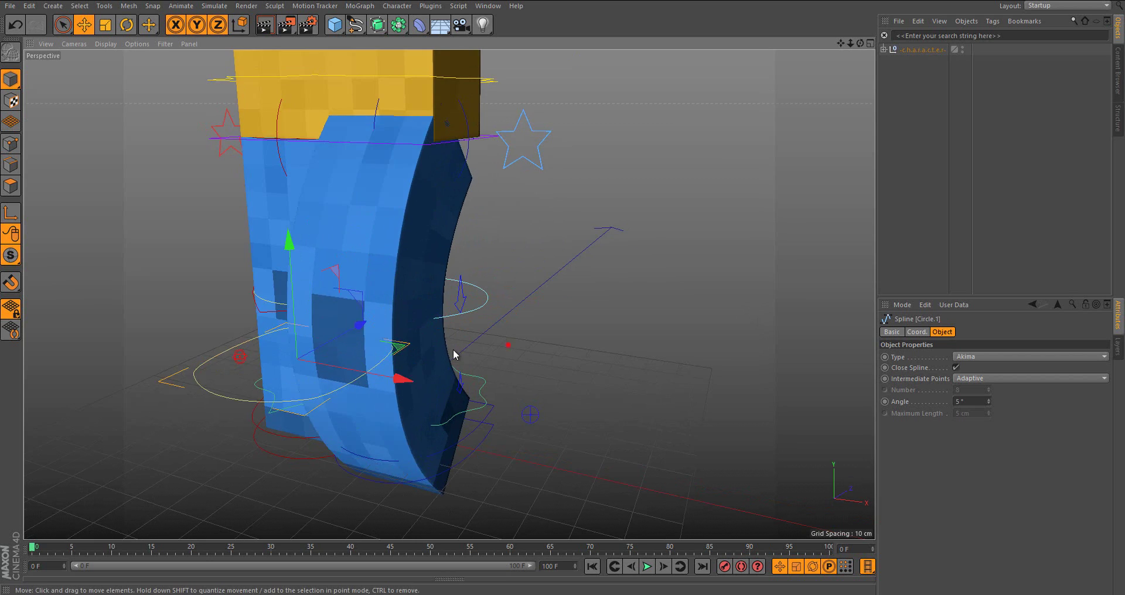
alt+drag(508, 345, 378, 323)
key(ctrl+z)
drag(455, 293, 517, 300)
key(ctrl+z)
key(ctrl+shift+z)
- Create a new empty project
click(10, 6)
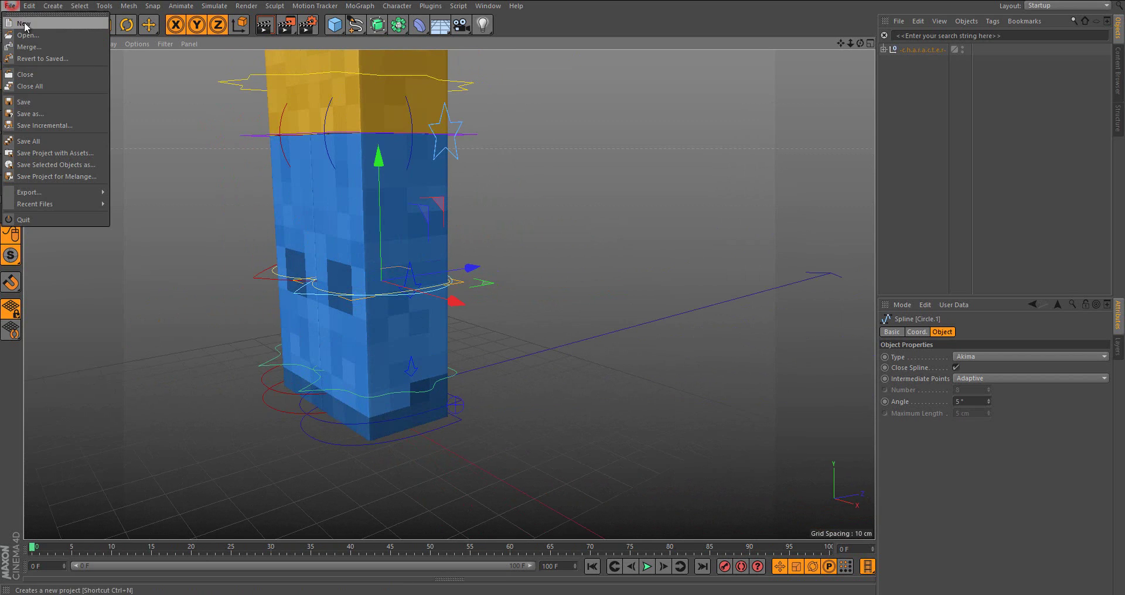
click(25, 23)
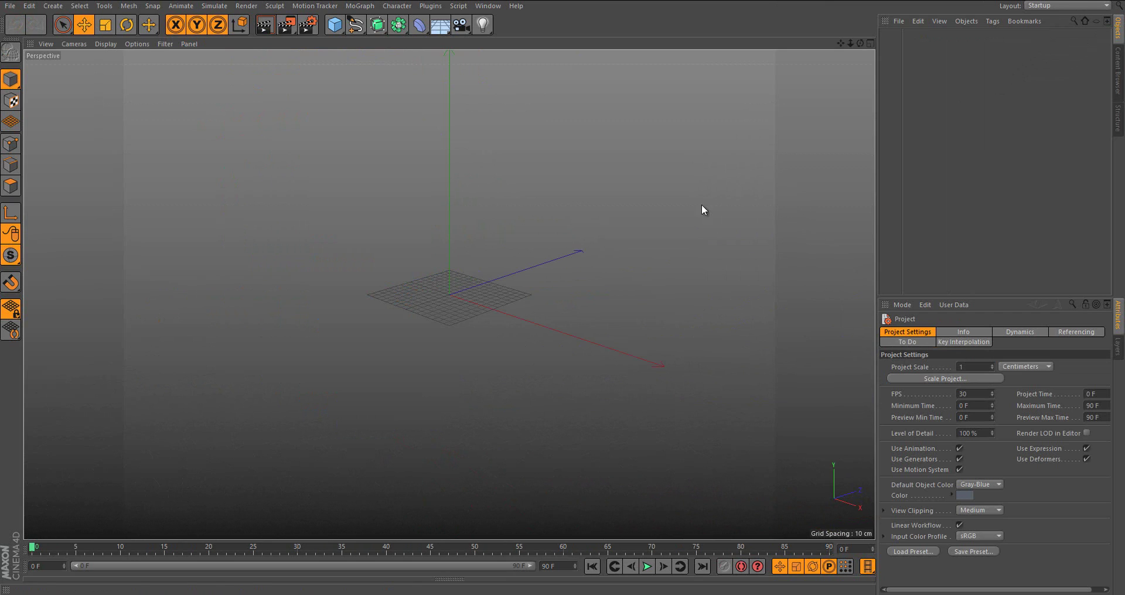